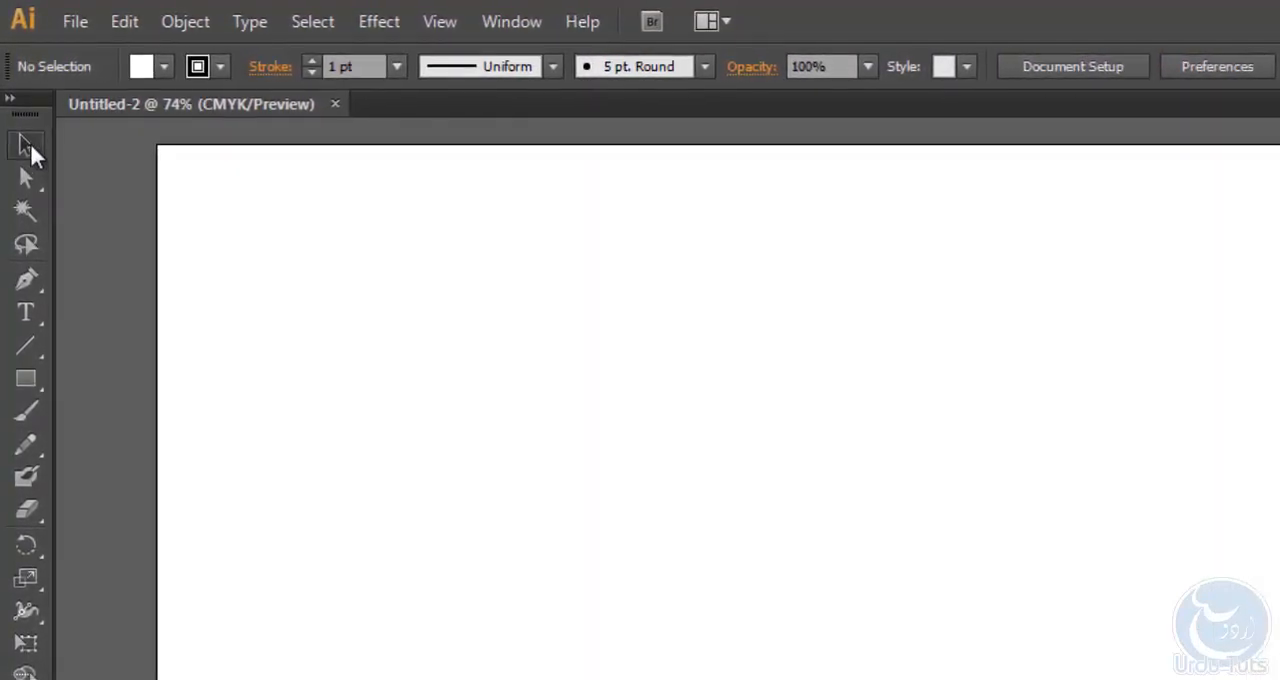
# - Create a point text object reading UrduTuts in the upper-left area of the artboard with the Type tool
pyautogui.click(31, 334)
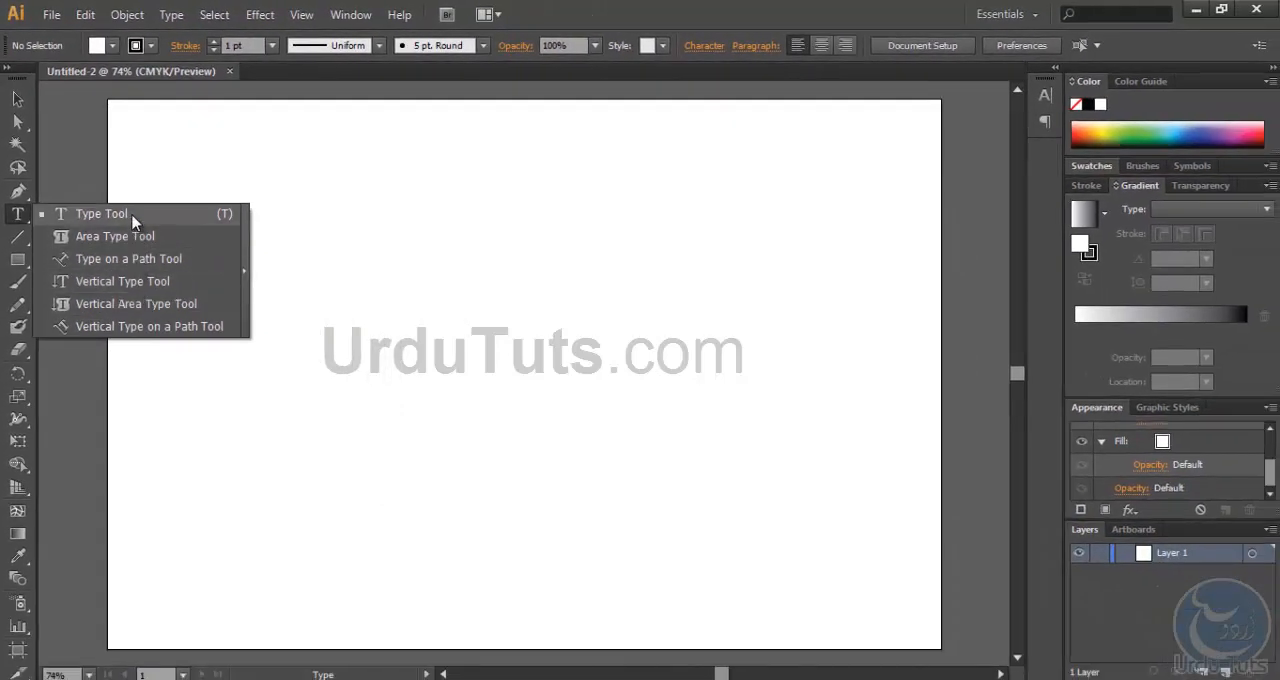
pyautogui.click(151, 242)
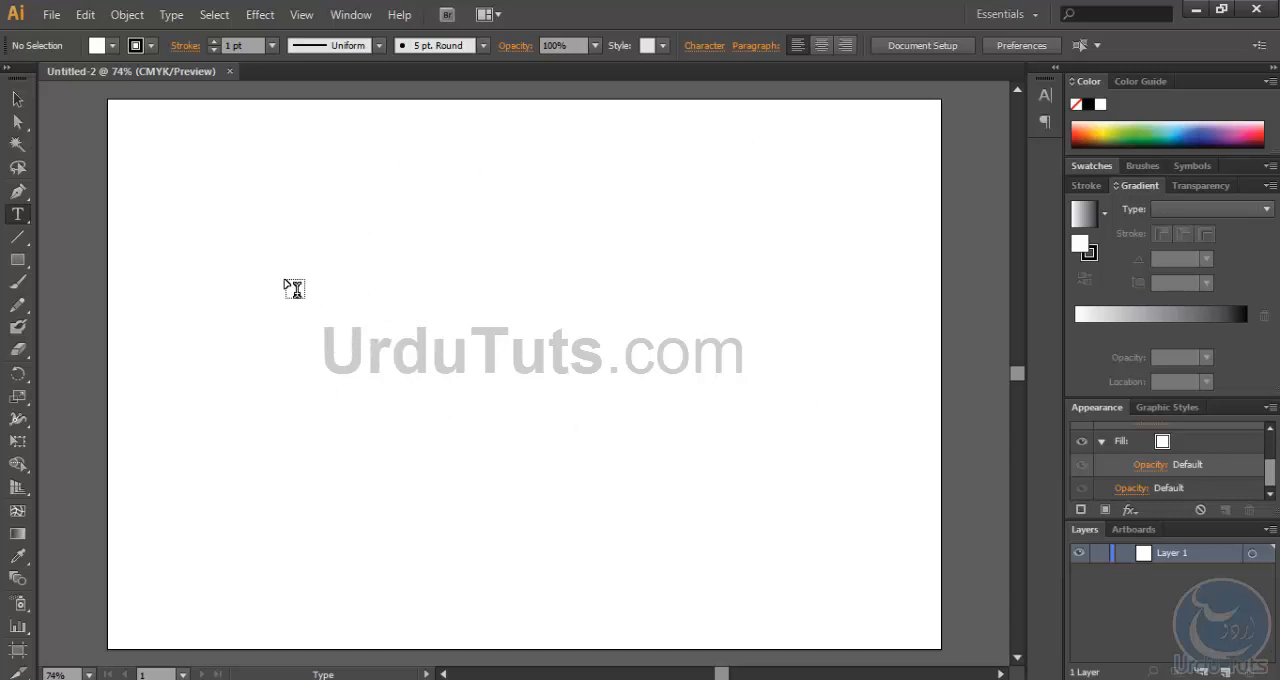
pyautogui.click(218, 220)
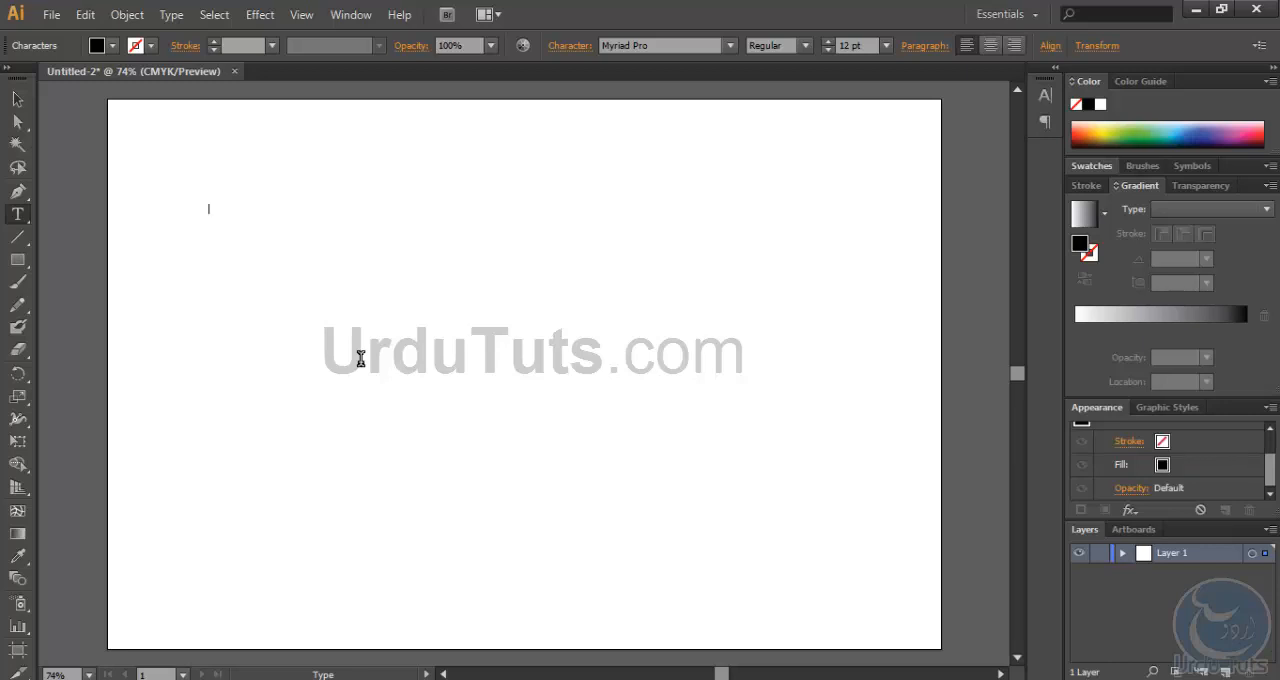
pyautogui.write('jdkfasdlkjf;asklfk')
pyautogui.hotkey('ctrl', 'a')
pyautogui.press('BackSpace')
pyautogui.write('Ur')
# - Set the font size of the whole UrduTuts text to 72 pt
pyautogui.hotkey('ctrl', 'a')
pyautogui.click(111, 46)
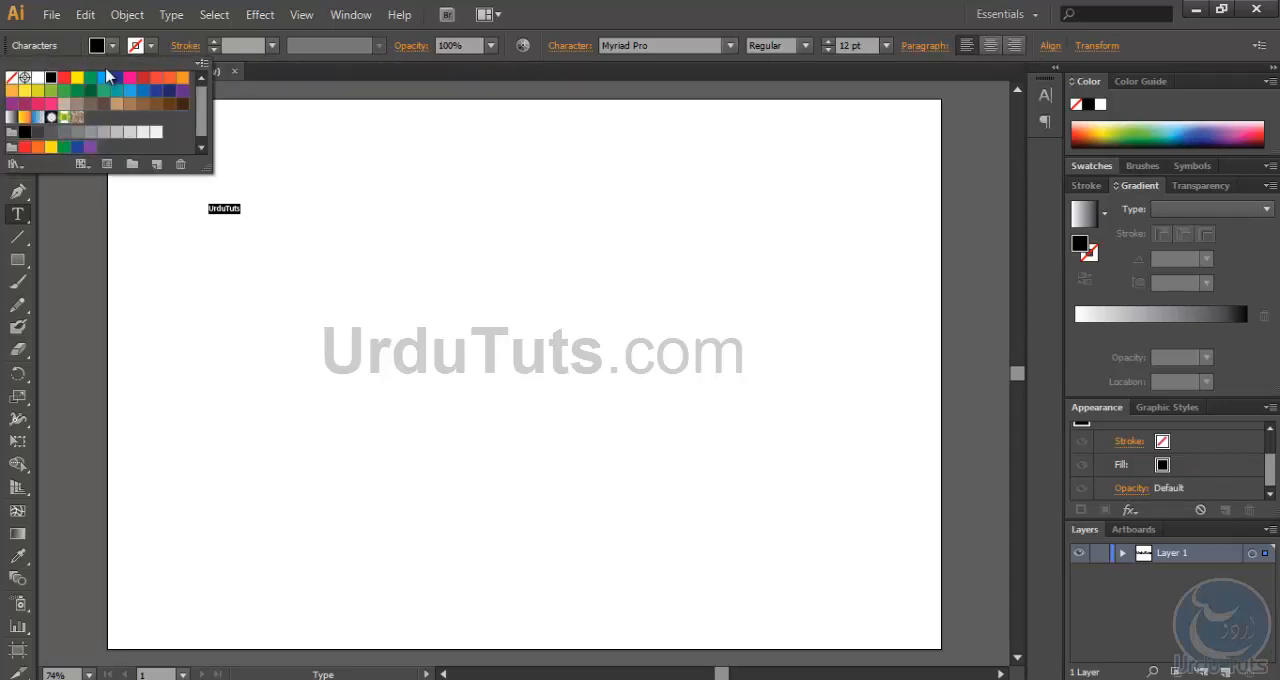
pyautogui.click(151, 47)
pyautogui.click(531, 26)
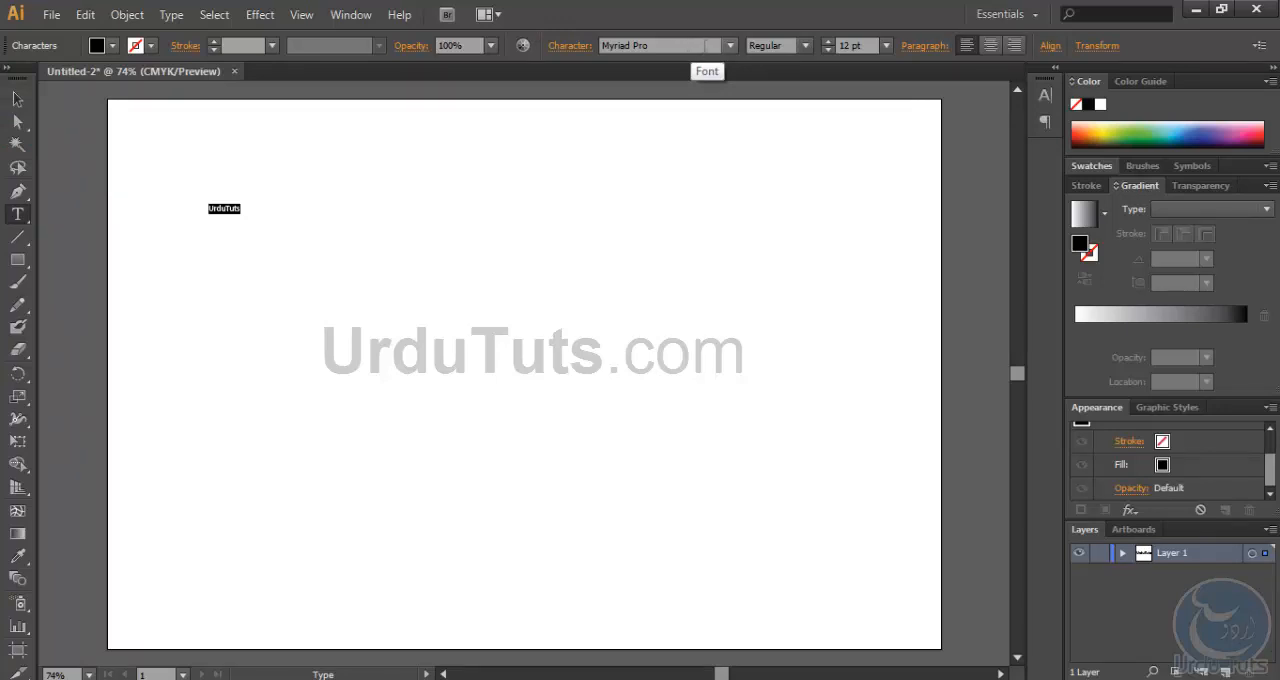
pyautogui.click(805, 46)
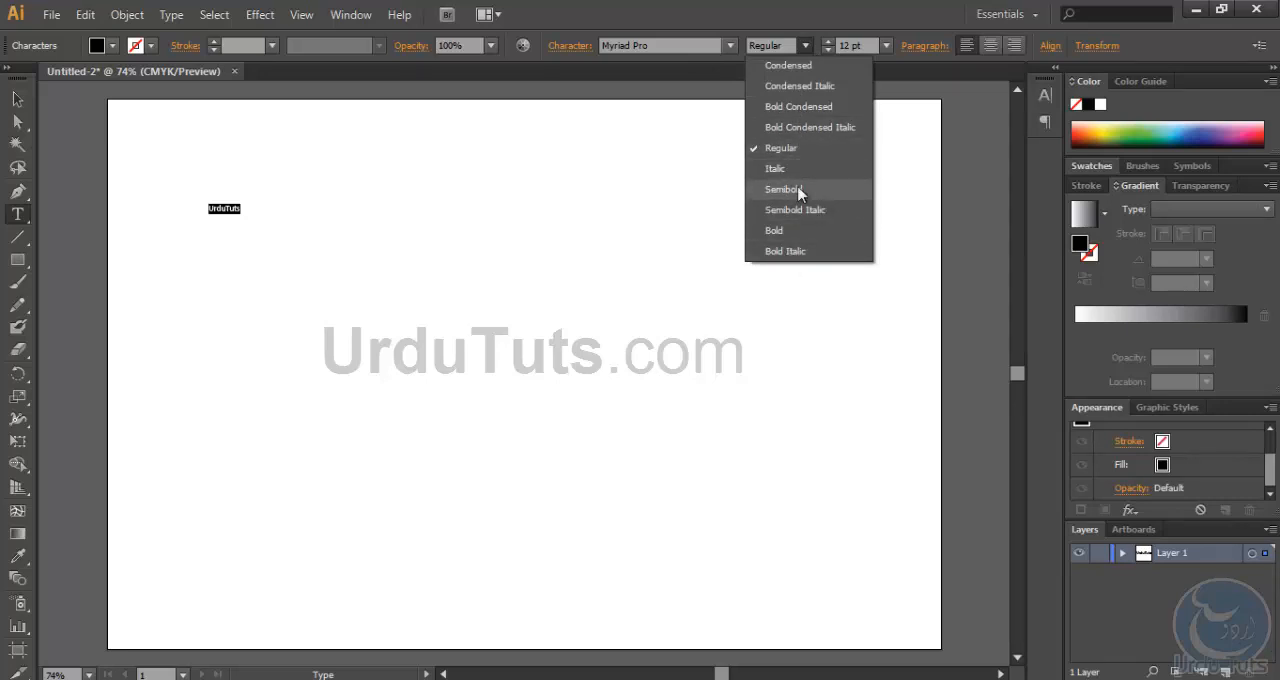
pyautogui.click(829, 8)
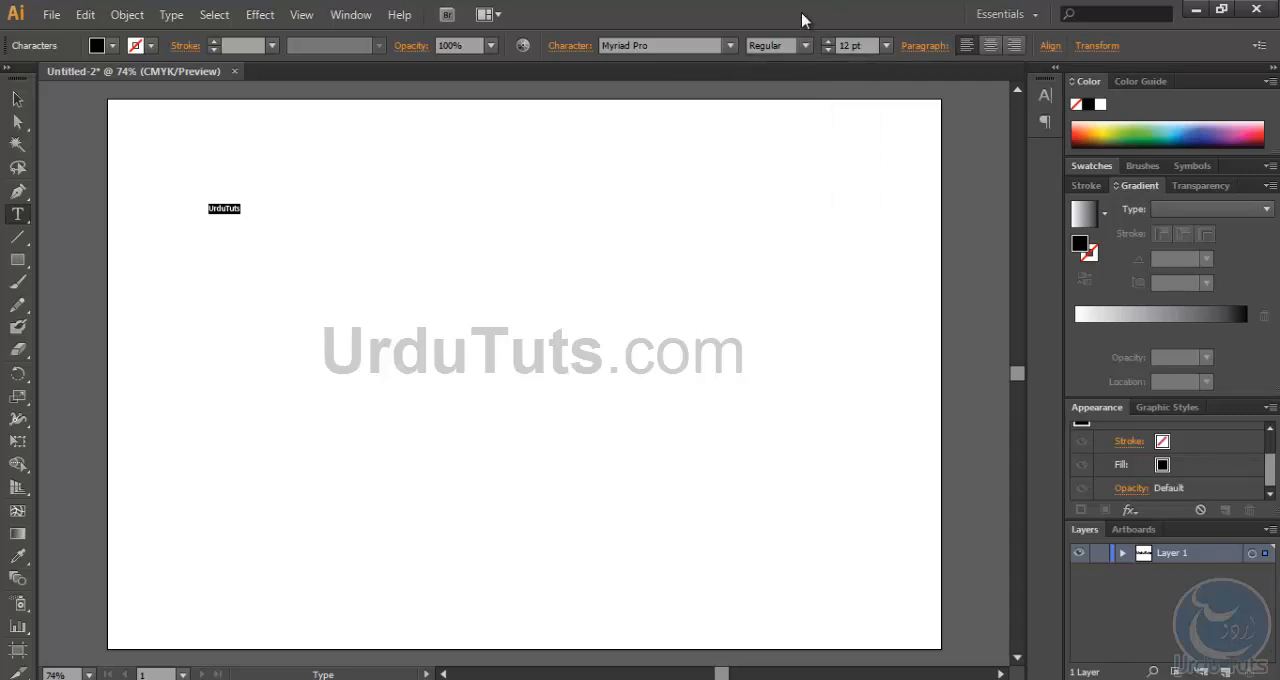
pyautogui.click(886, 45)
pyautogui.click(909, 380)
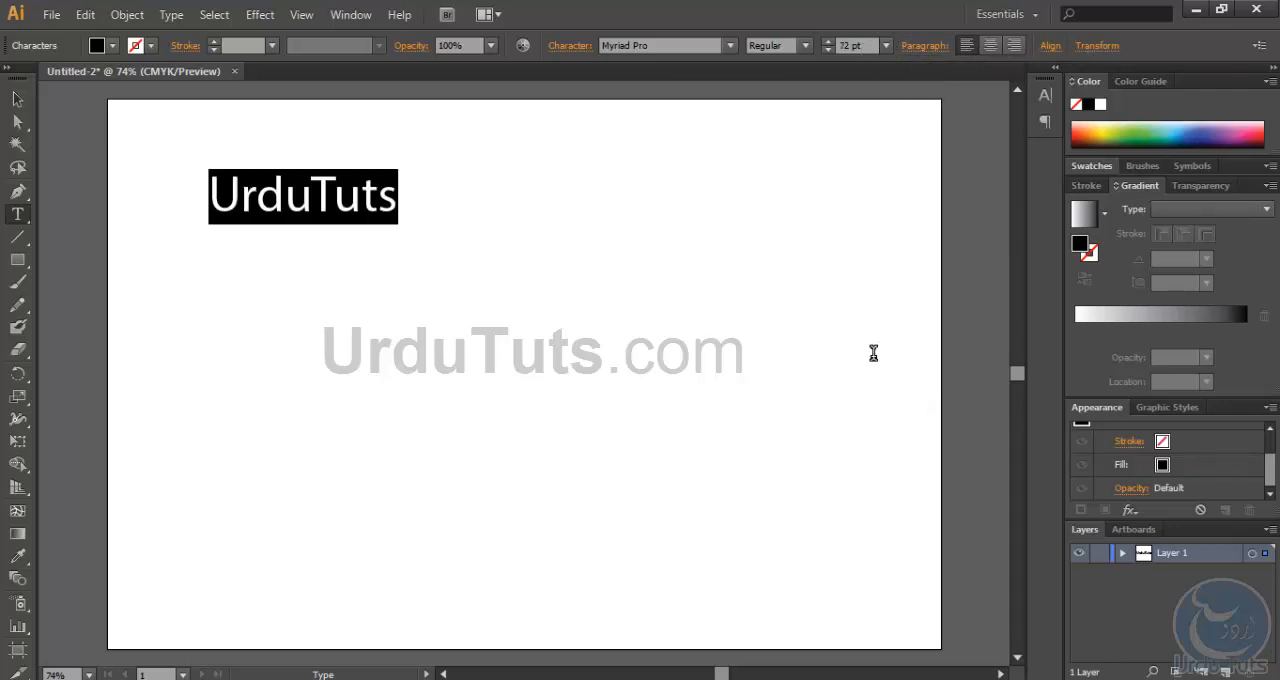
# - Fill the UrduTuts text with orange and move it to the upper middle of the artboard
pyautogui.click(17, 100)
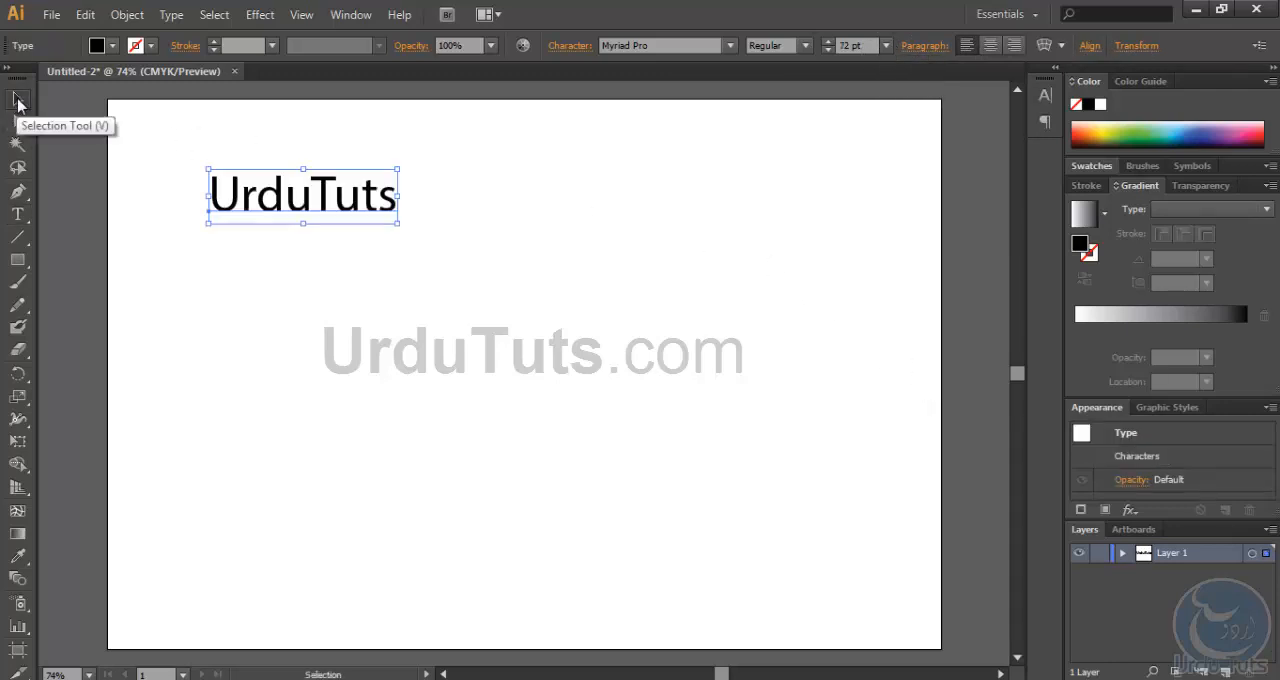
pyautogui.moveTo(246, 178); pyautogui.dragTo(411, 306)
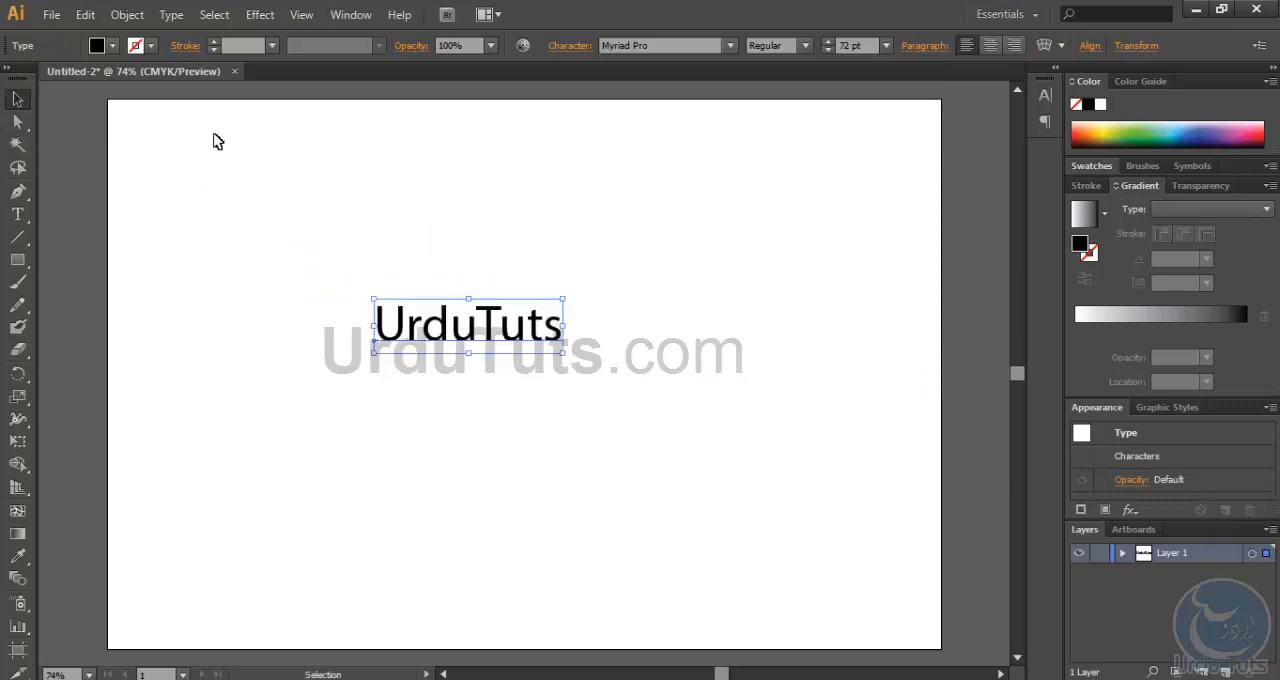
pyautogui.click(111, 45)
pyautogui.click(169, 77)
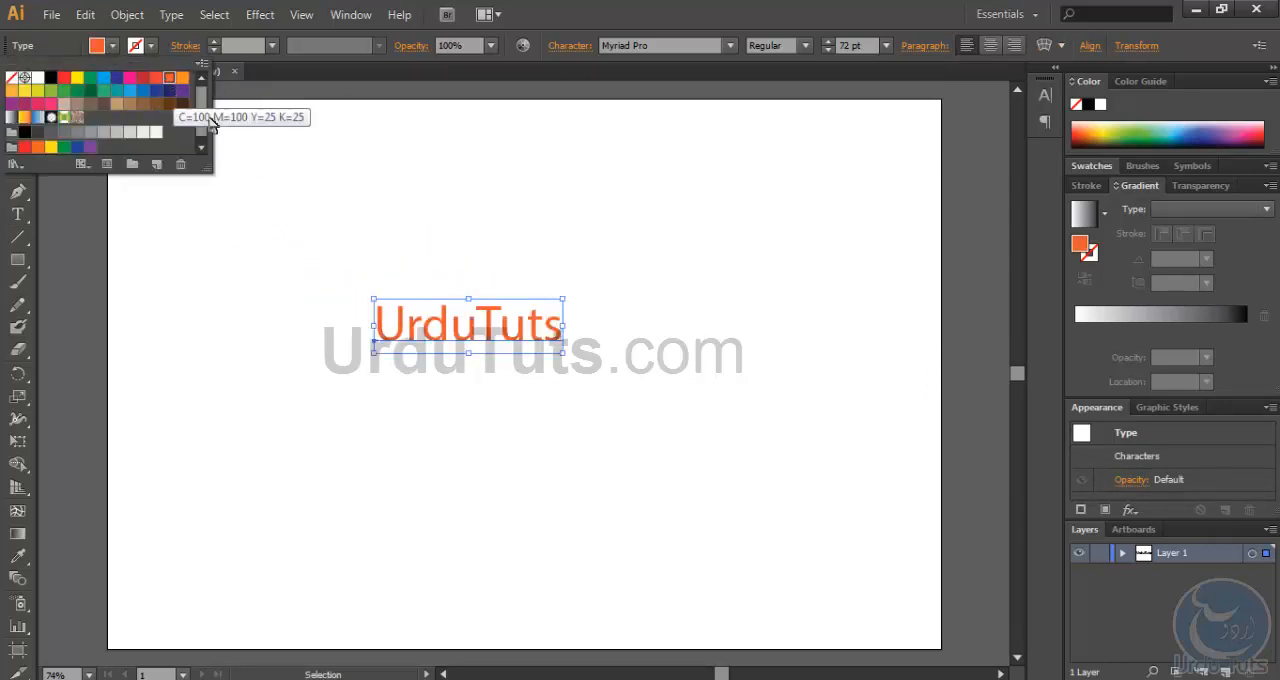
pyautogui.click(572, 10)
pyautogui.click(645, 205)
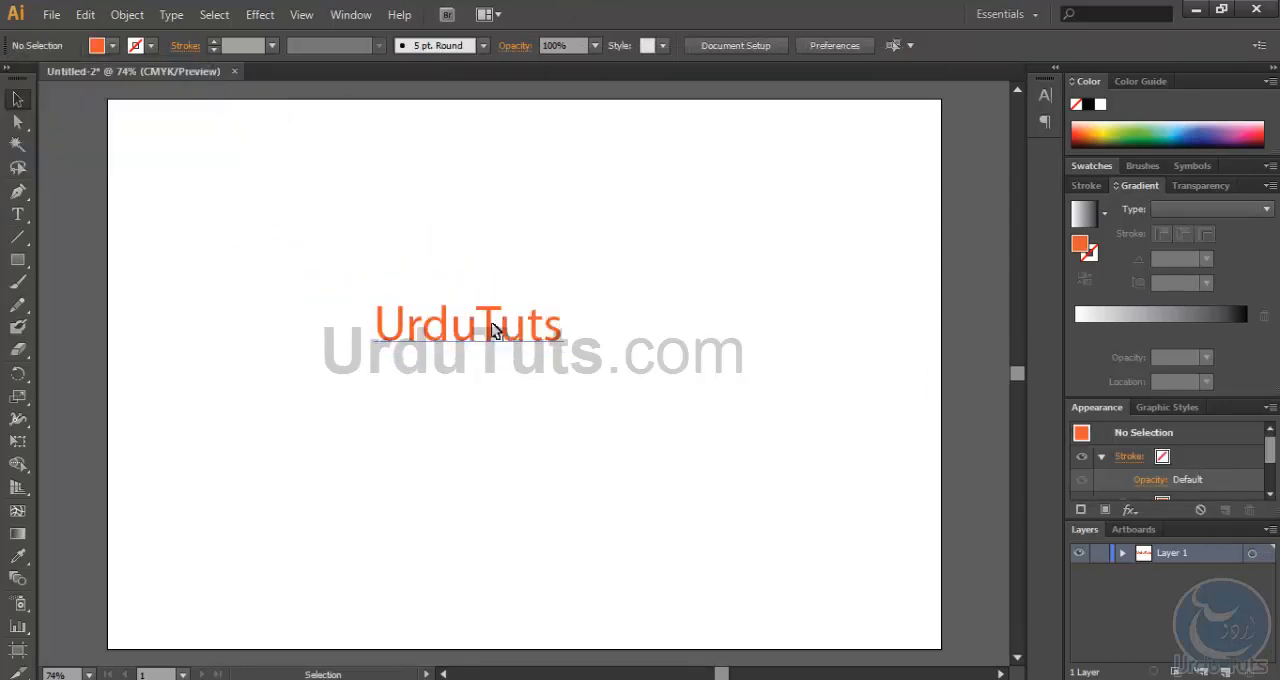
pyautogui.moveTo(500, 328); pyautogui.dragTo(567, 350)
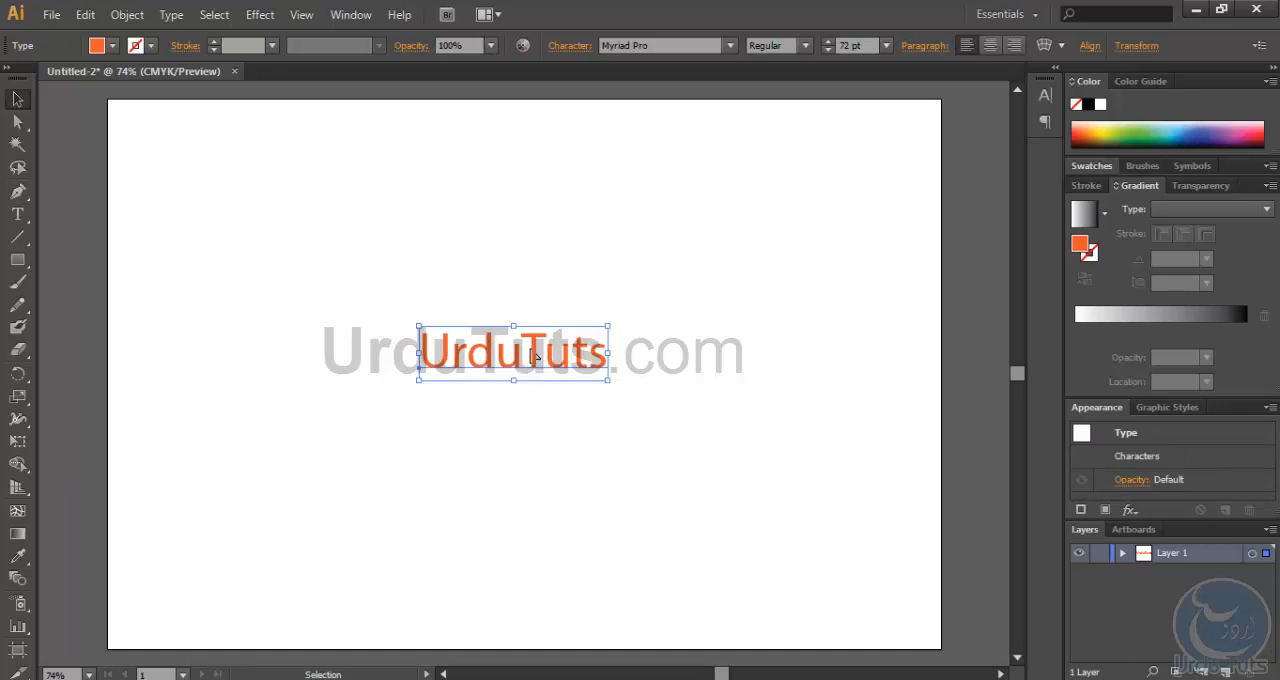
pyautogui.moveTo(533, 356); pyautogui.dragTo(470, 233)
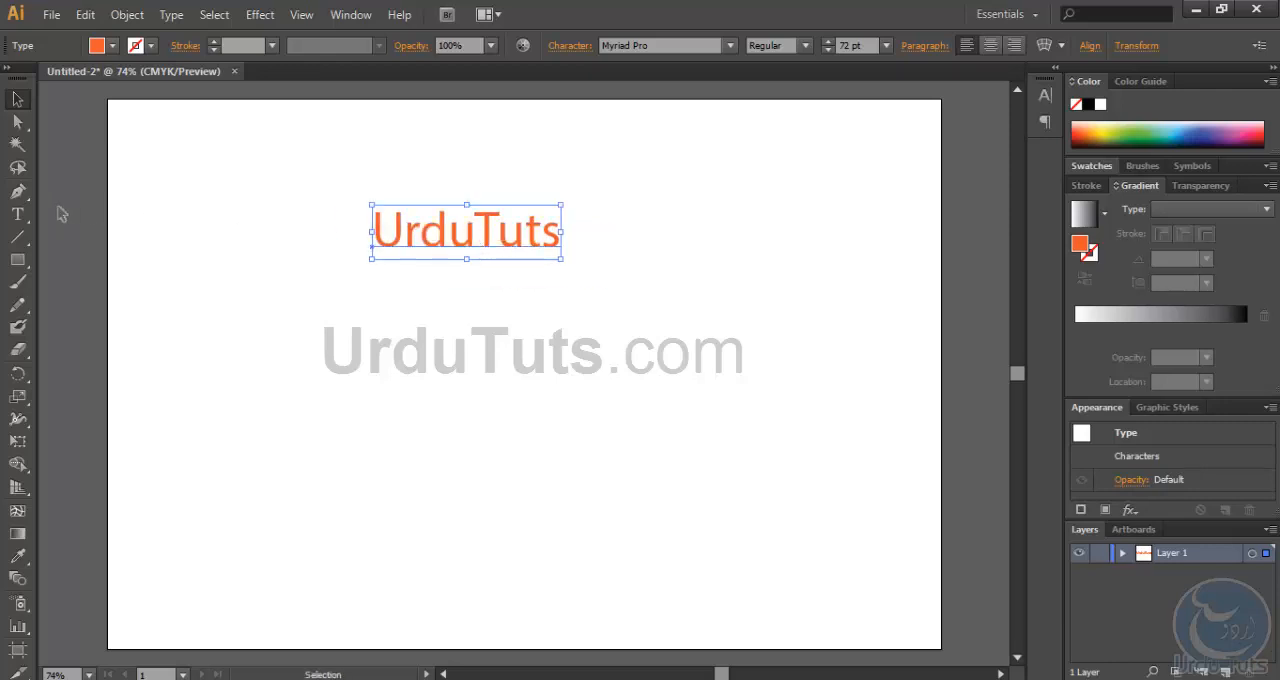
# - Draw an open three-point S-shaped curve across the lower half of the artboard with the Pen tool
pyautogui.click(18, 192)
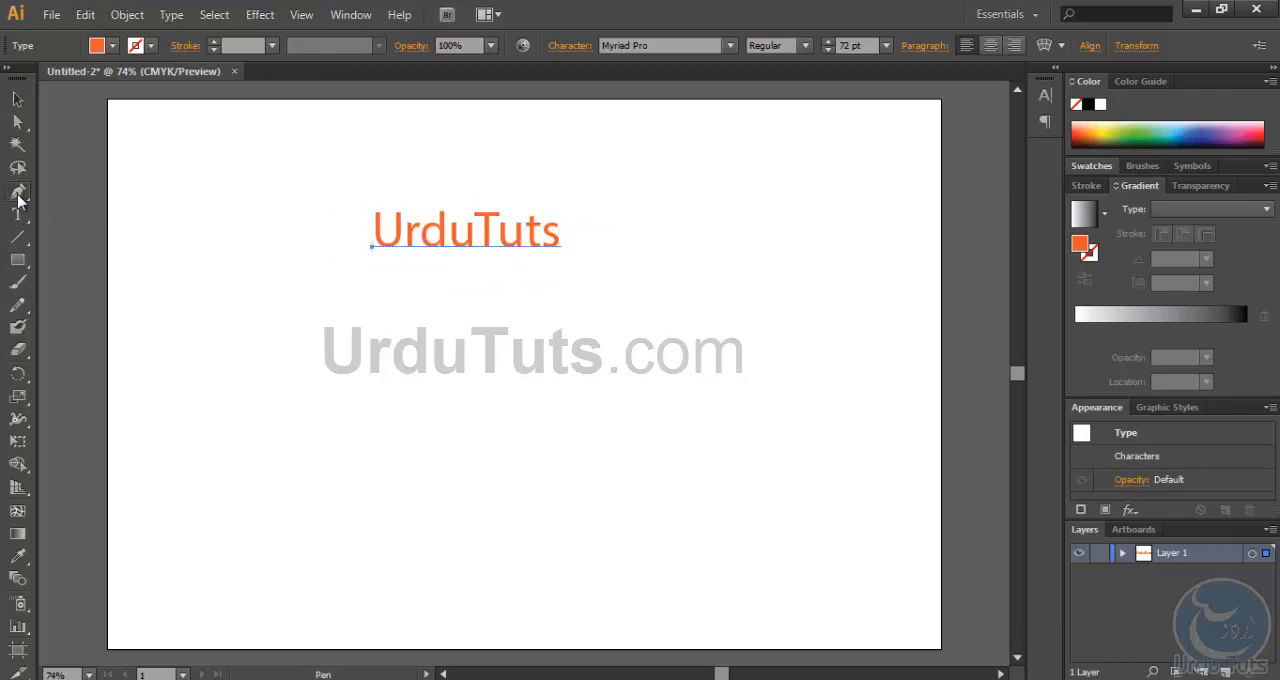
pyautogui.click(191, 431)
pyautogui.moveTo(510, 422); pyautogui.dragTo(695, 524)
pyautogui.moveTo(903, 364); pyautogui.dragTo(917, 293)
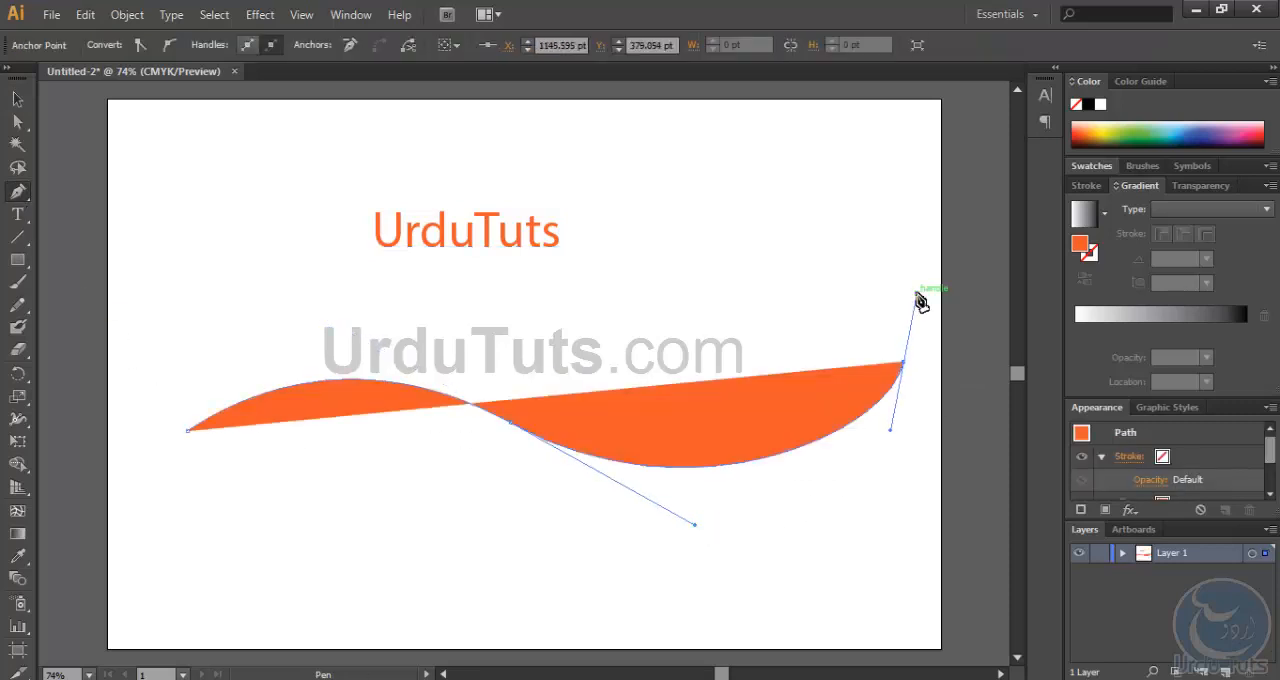
# - Place type on the wavy path from its left end, filling it with "lasjkdhlaskjdhlasdhlaksjdhalksjdhal"
pyautogui.click(17, 214)
pyautogui.click(80, 218)
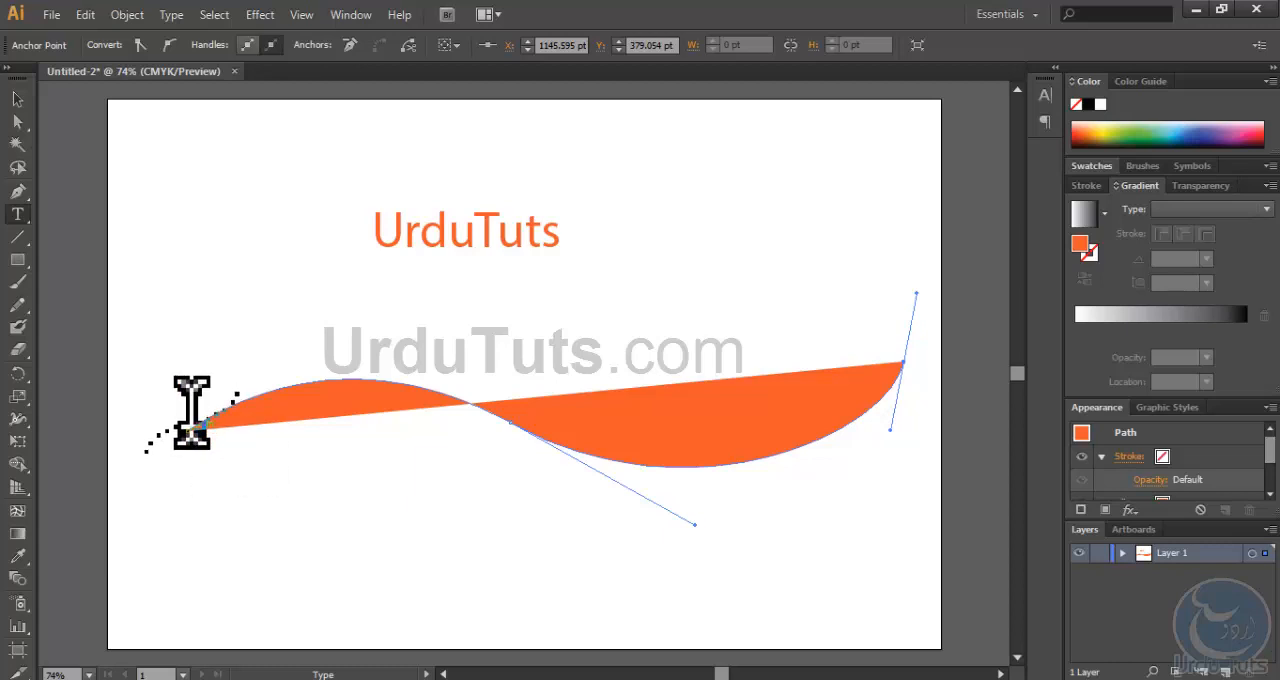
pyautogui.click(200, 425)
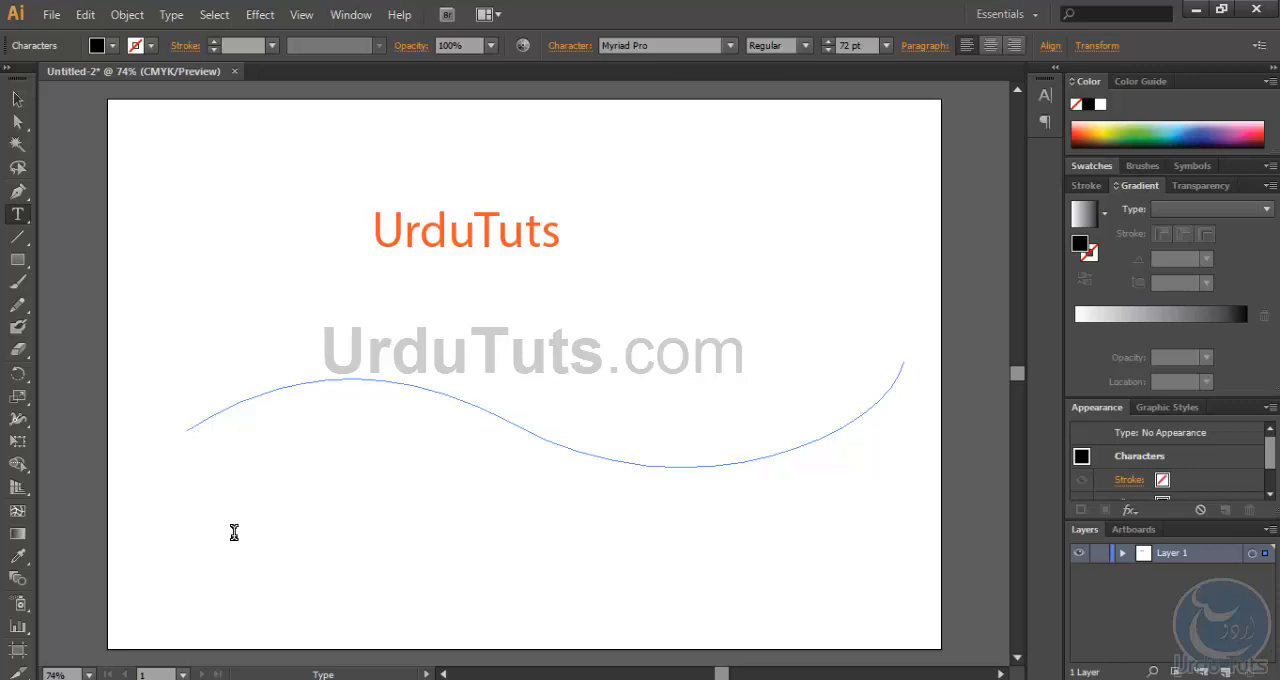
pyautogui.write('lasjkdhlaskjdhlasdhlaksjdhalksjdhal')
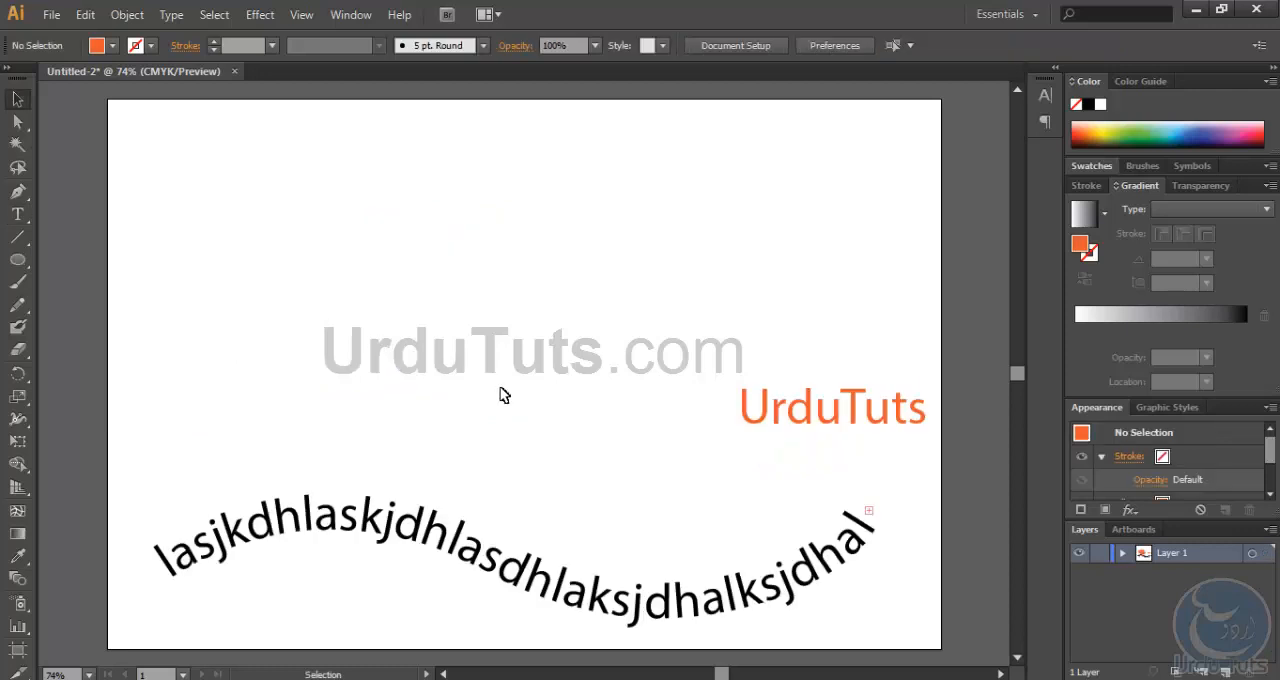
# - Try to start area type on an empty part of the artboard without a path
pyautogui.moveTo(22, 216); pyautogui.dragTo(120, 246)
pyautogui.click(222, 197)
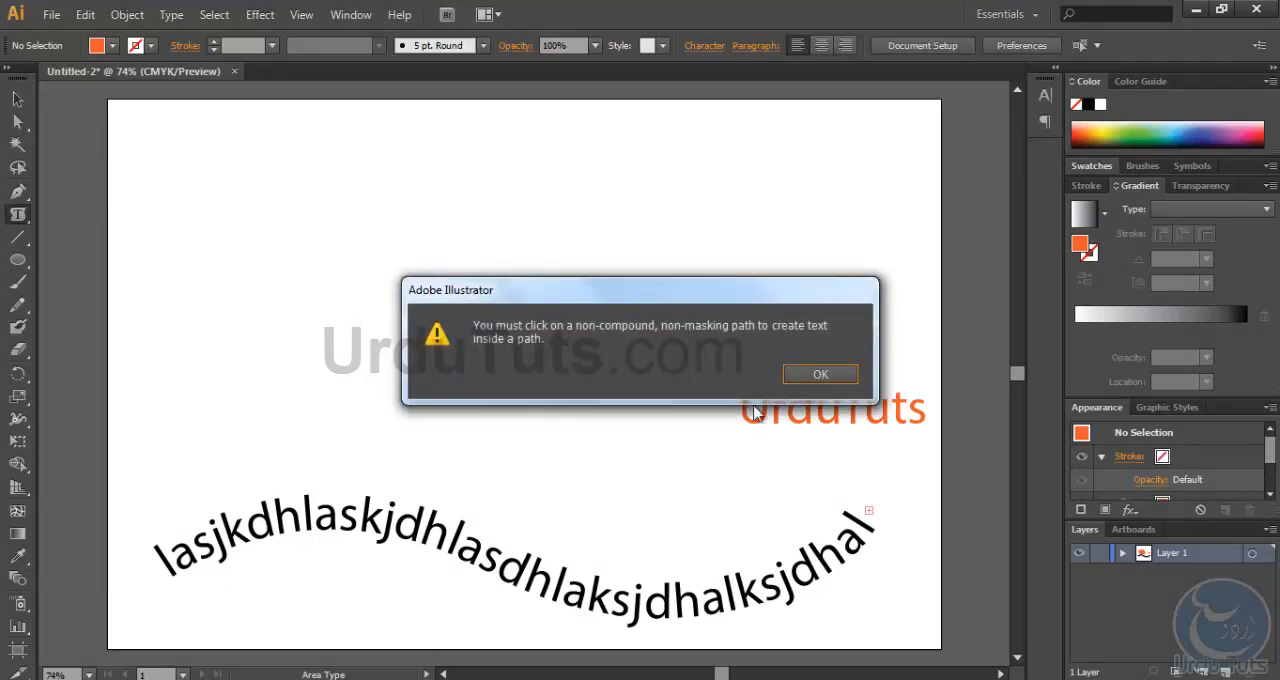
pyautogui.click(816, 371)
# - Draw an orange square above the curved text and a smaller circle overlapping the middle of its upper edge
pyautogui.moveTo(17, 259); pyautogui.dragTo(73, 264)
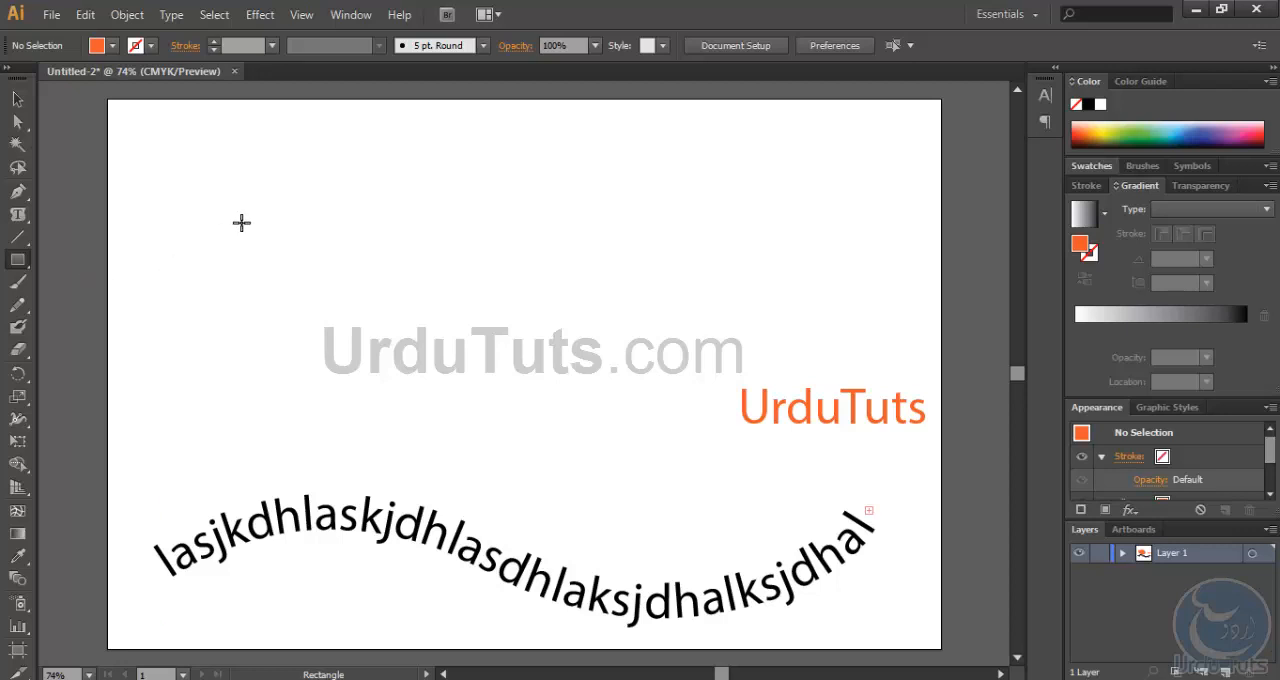
pyautogui.moveTo(283, 187)
pyautogui.mouseDown()
pyautogui.moveTo(466, 380)
pyautogui.moveTo(556, 421)
pyautogui.mouseUp()
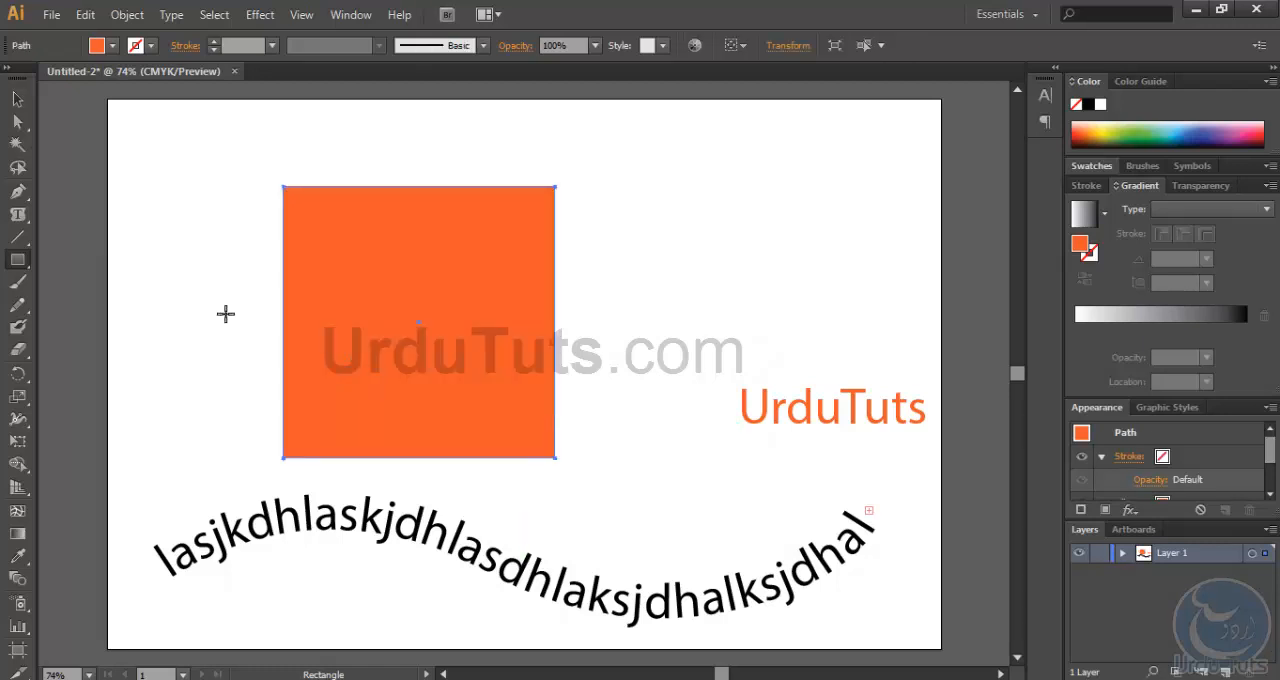
pyautogui.click(16, 261)
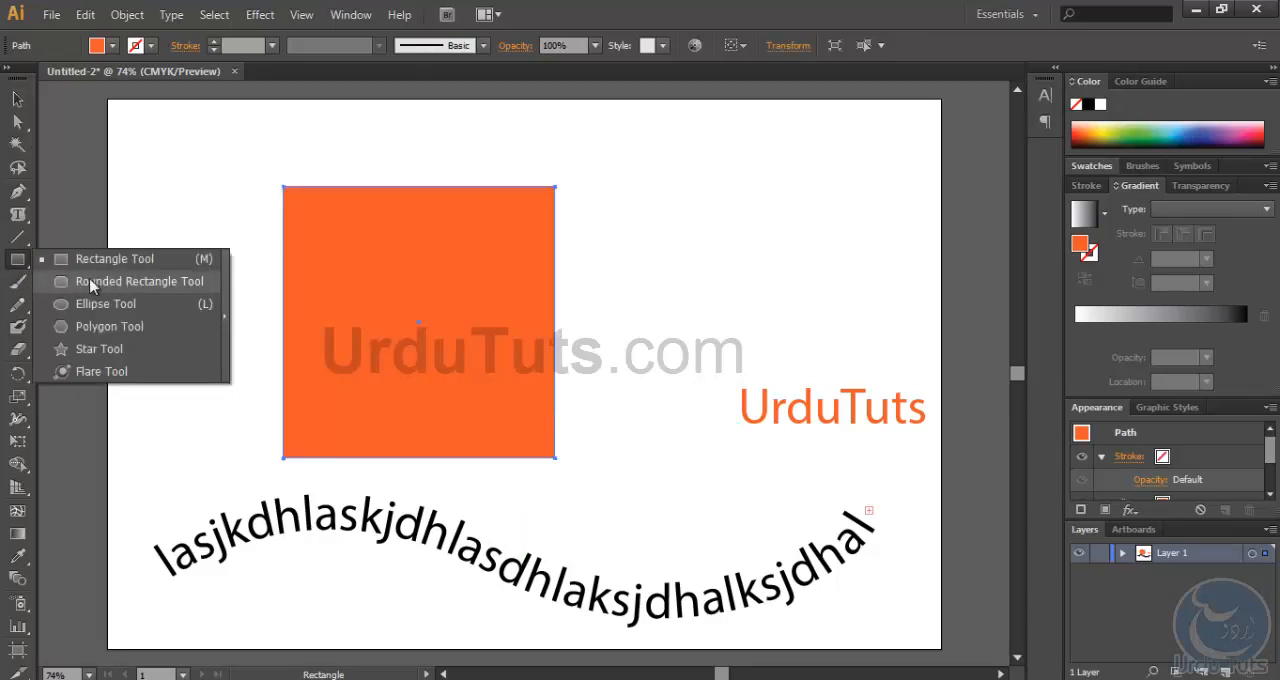
pyautogui.click(136, 310)
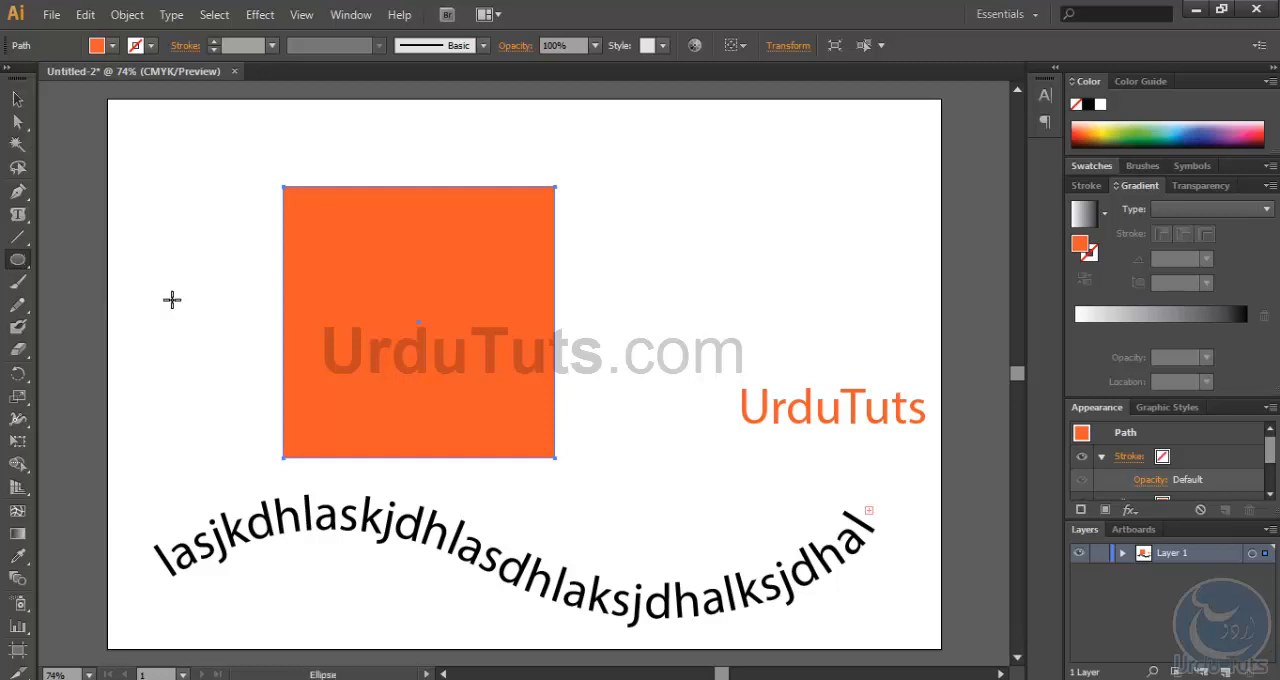
pyautogui.moveTo(379, 128); pyautogui.dragTo(481, 229)
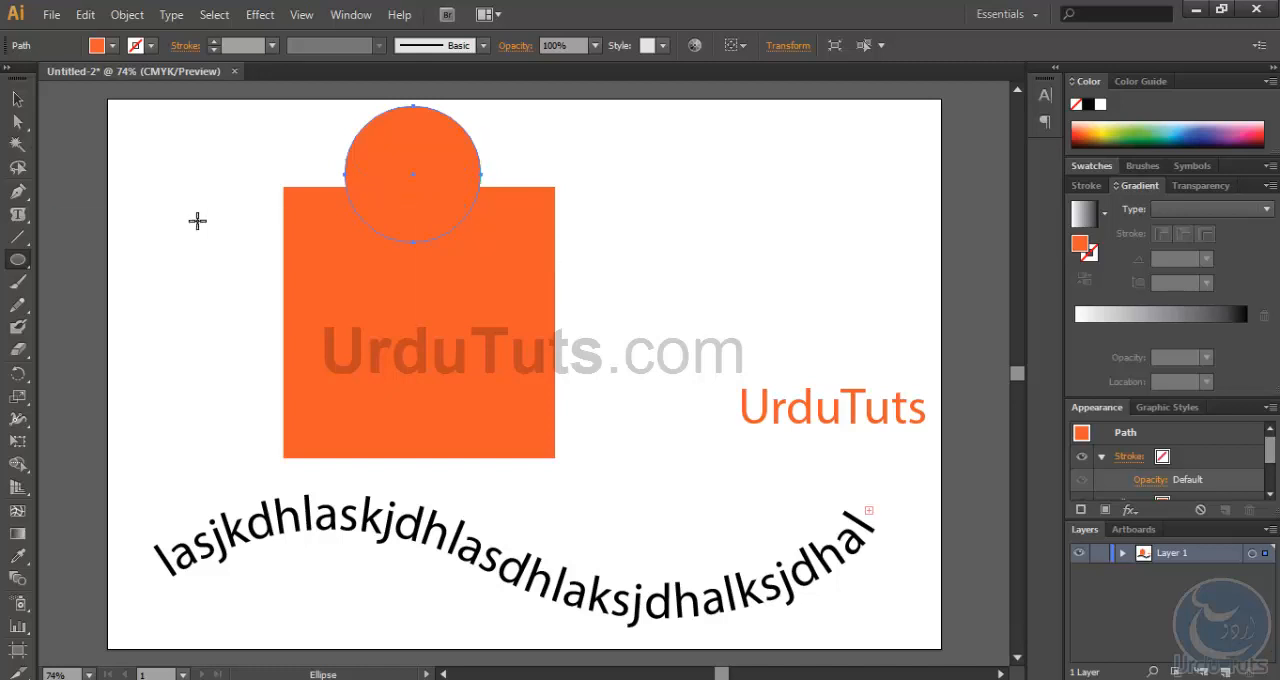
# - Try to merge the circle into the square with Shape Builder while only the circle is selected
pyautogui.click(20, 419)
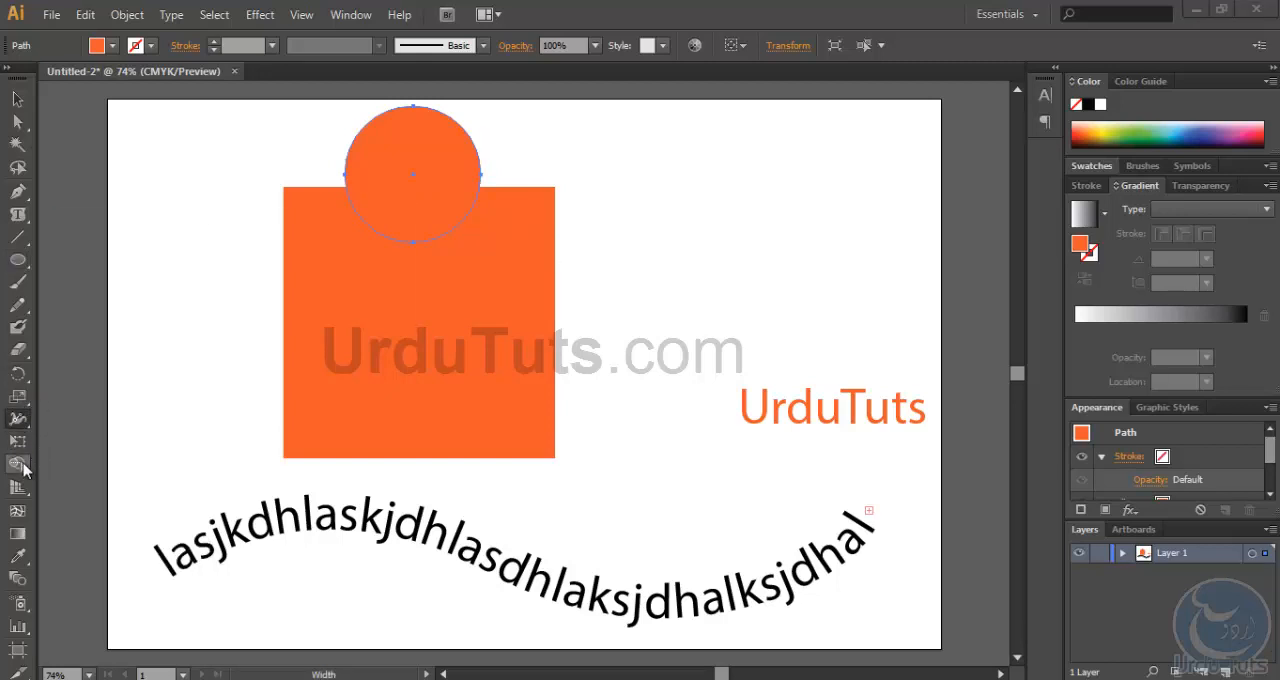
pyautogui.click(17, 464)
pyautogui.click(62, 467)
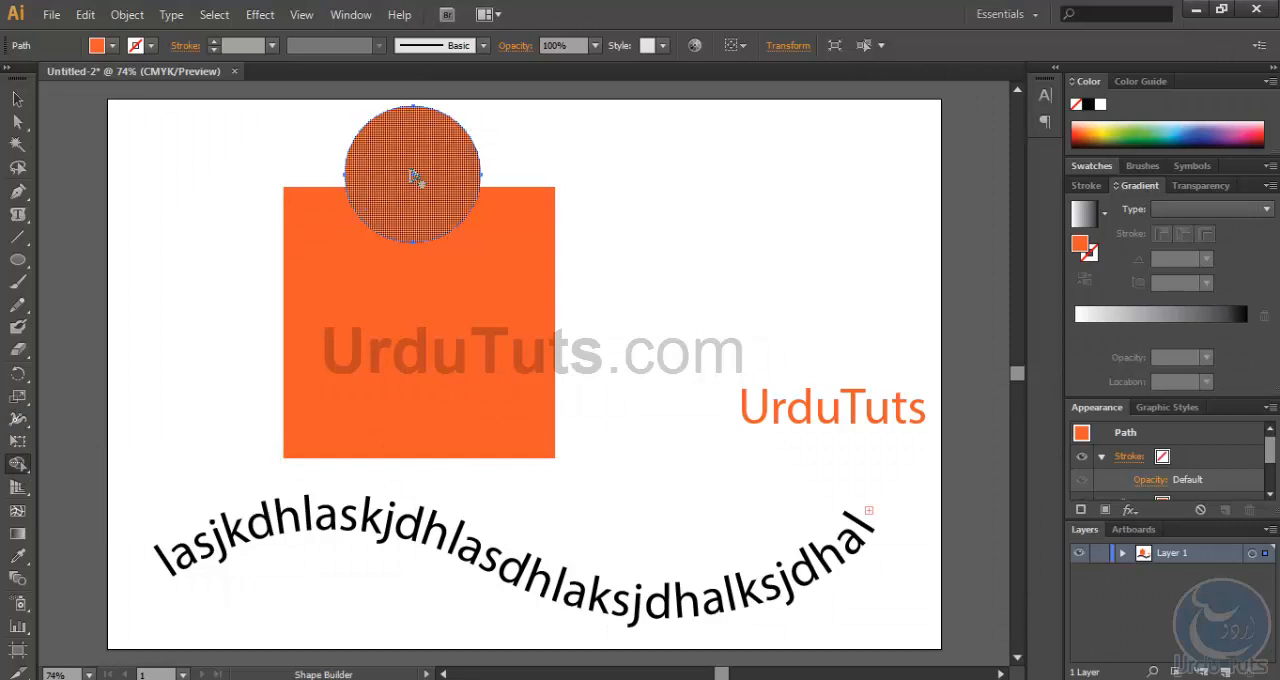
pyautogui.moveTo(412, 176); pyautogui.dragTo(410, 372)
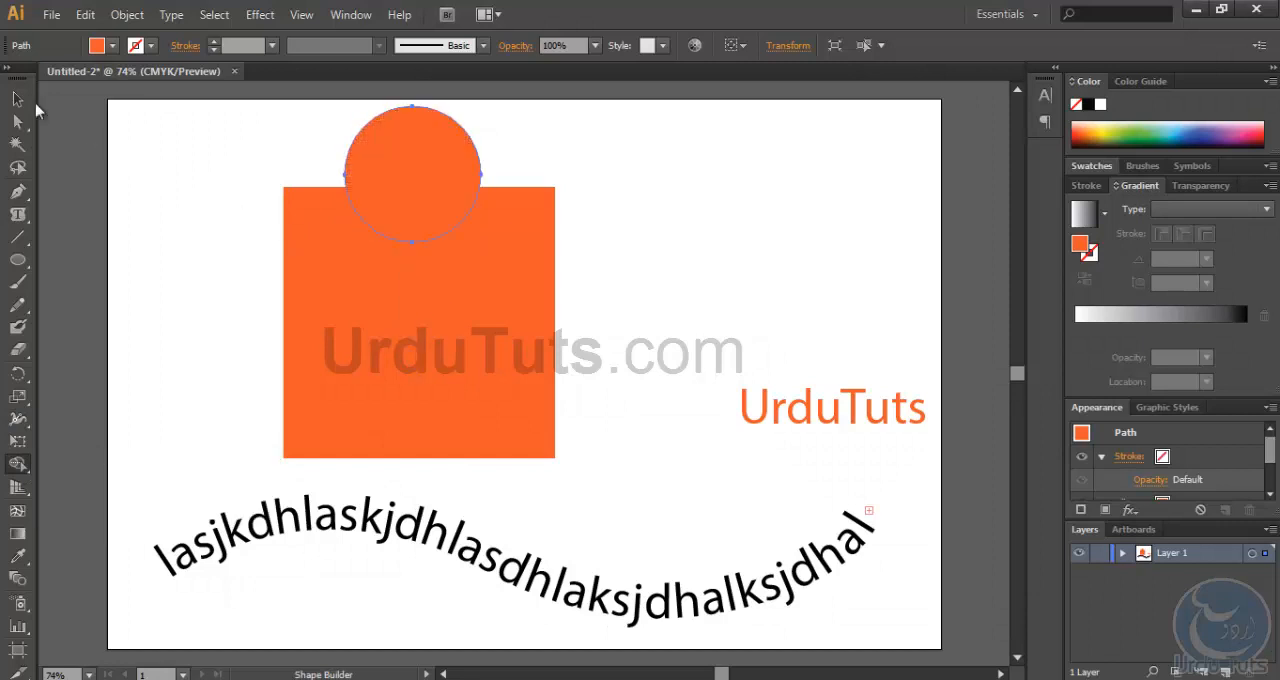
# - Select both the square and the circle and unite them into a single shape with Shape Builder
pyautogui.click(17, 99)
pyautogui.click(402, 212)
pyautogui.keyDown('shift'); pyautogui.click(400, 150); pyautogui.keyUp('shift')
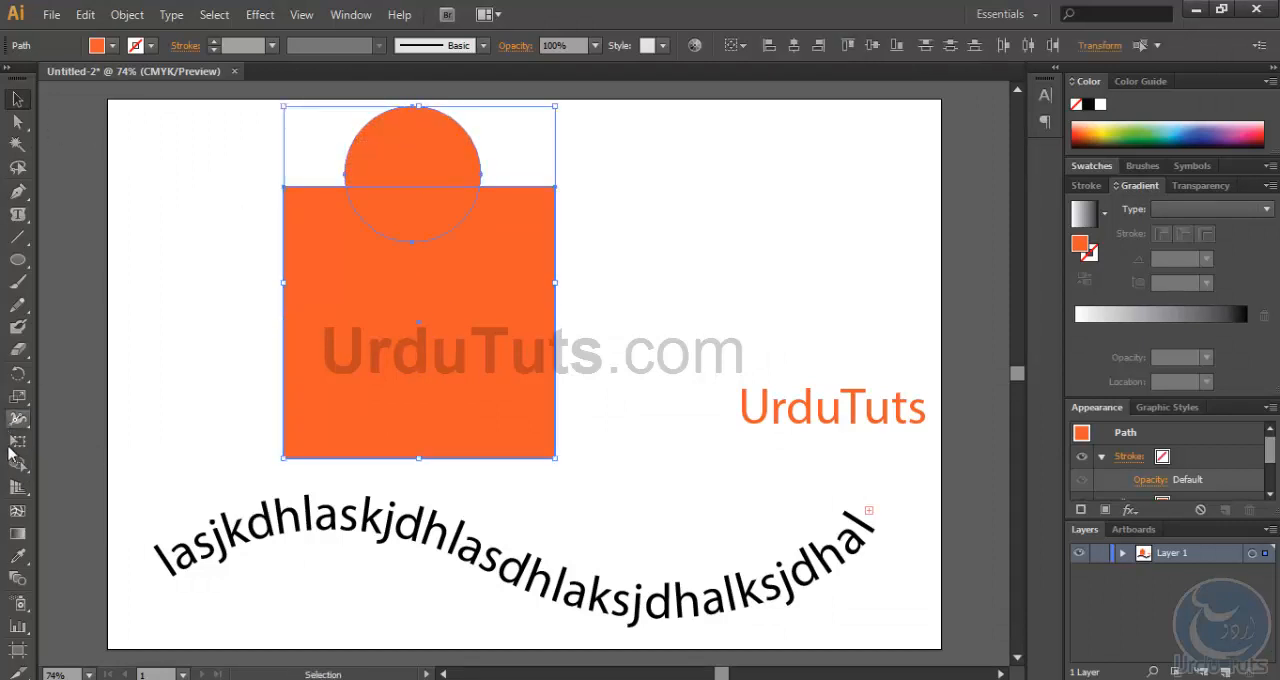
pyautogui.click(20, 465)
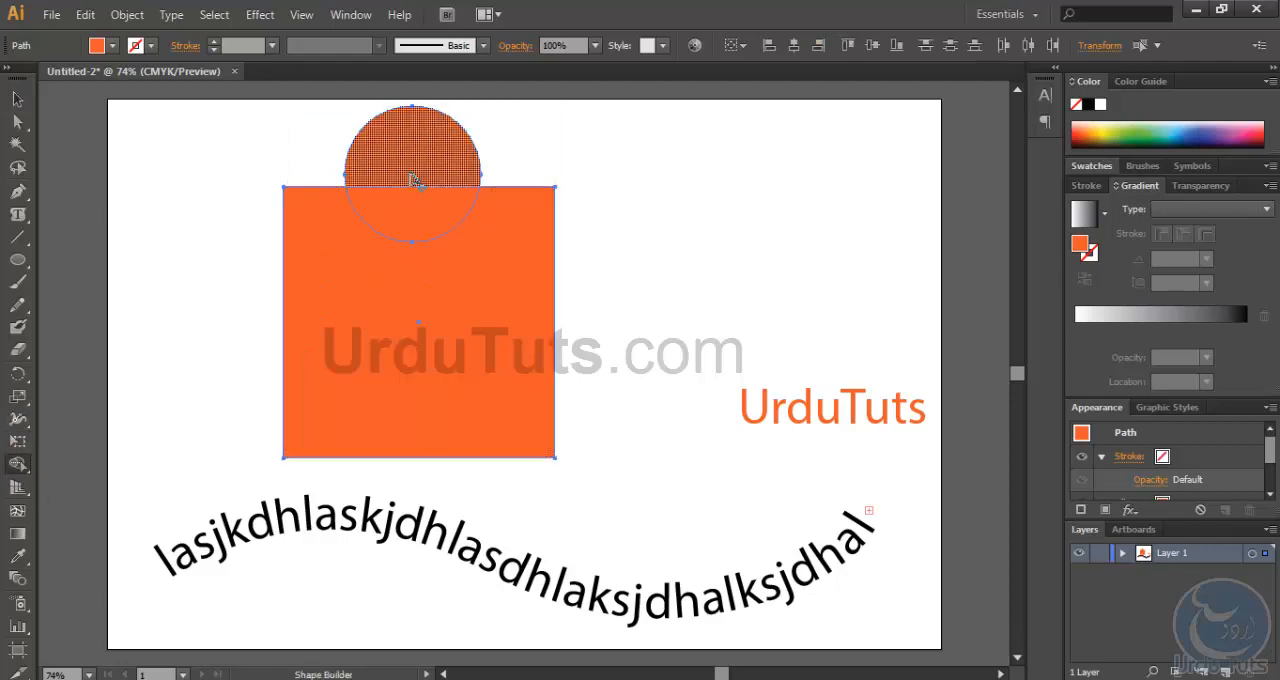
pyautogui.moveTo(412, 174); pyautogui.dragTo(412, 380)
pyautogui.click(17, 99)
pyautogui.click(183, 220)
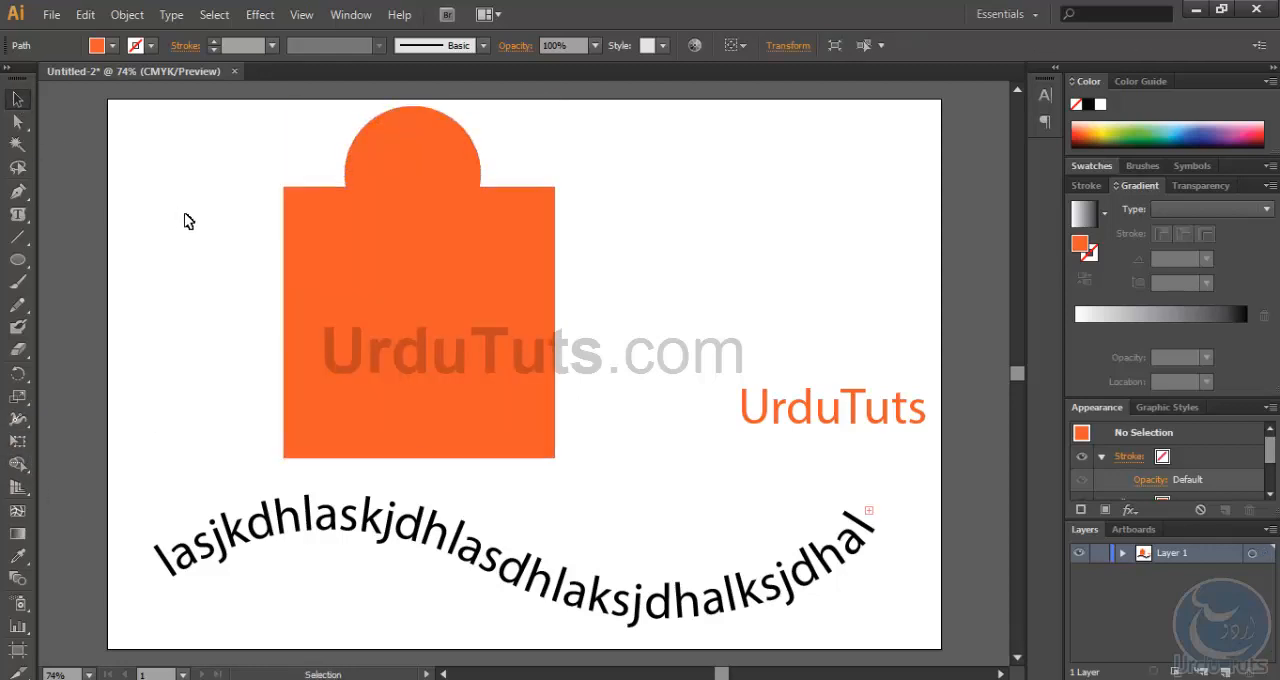
# - Move the merged orange shape slightly down and to the right
pyautogui.moveTo(388, 250); pyautogui.dragTo(390, 272)
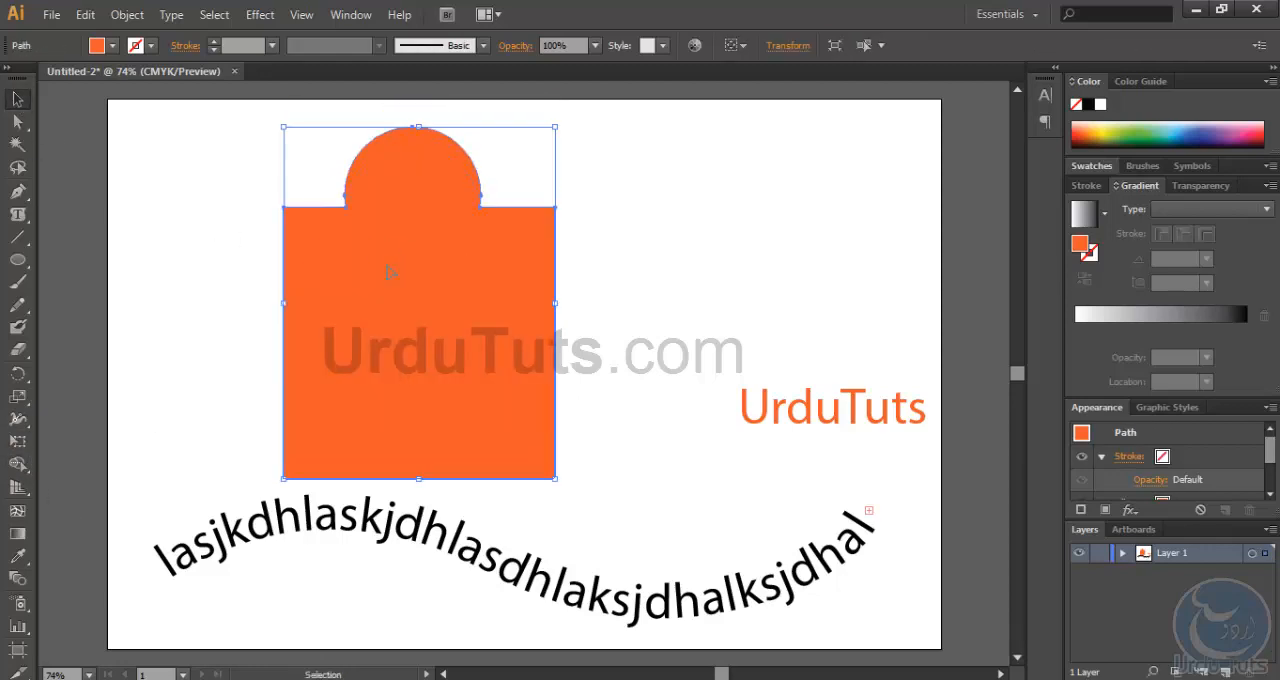
pyautogui.click(766, 252)
pyautogui.click(487, 288)
pyautogui.moveTo(428, 292); pyautogui.dragTo(467, 298)
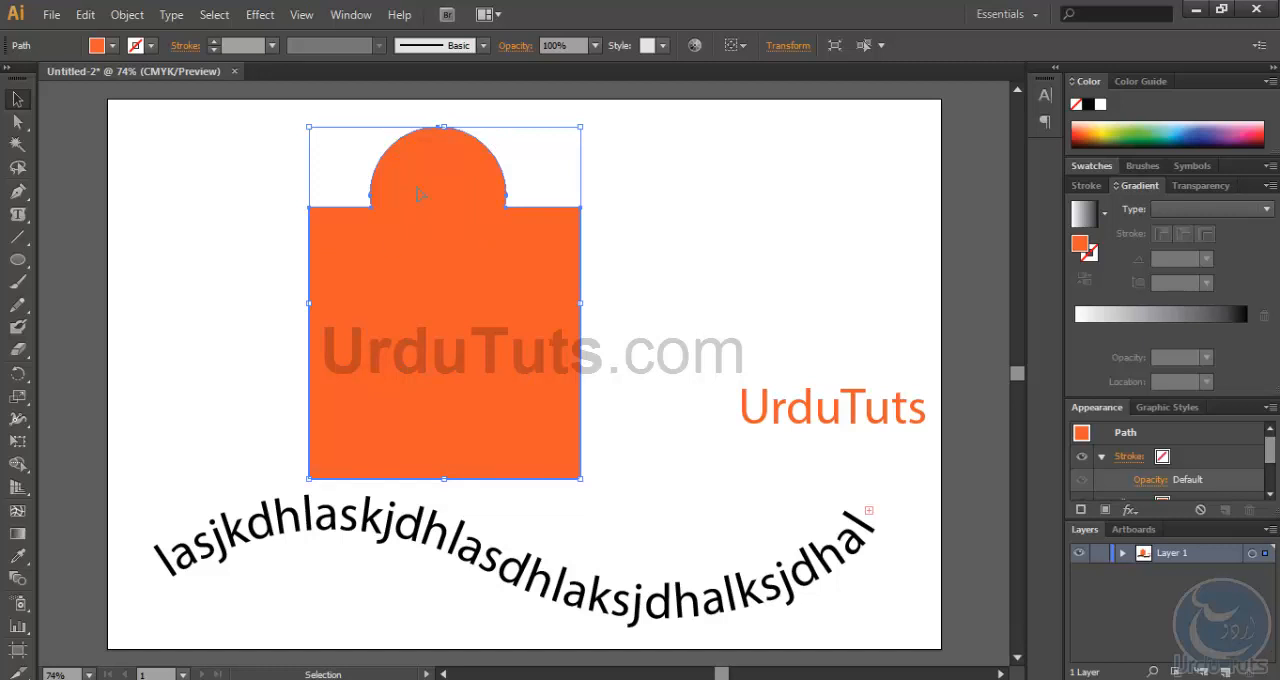
# - Convert the merged orange shape into a type area with the Type tool and enter "alkhsdlkashdlkasdhlkasdhlkasdhlaksj" in it
pyautogui.moveTo(17, 214); pyautogui.dragTo(100, 220)
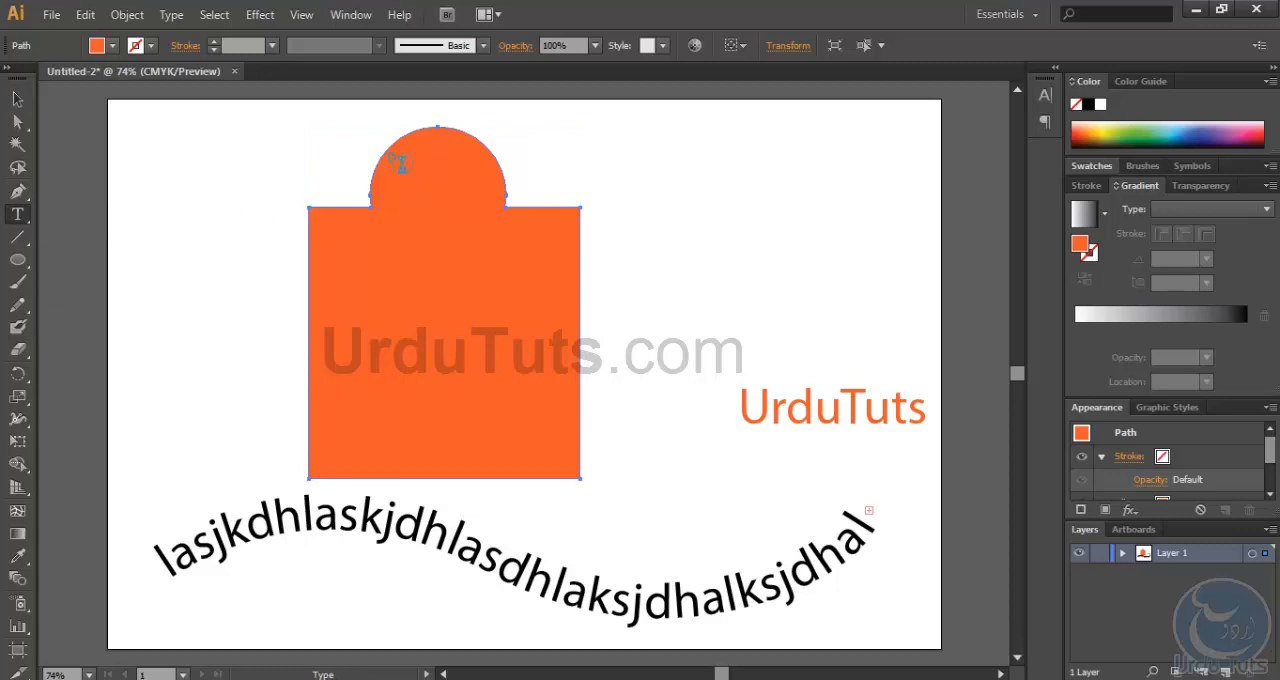
pyautogui.click(426, 140)
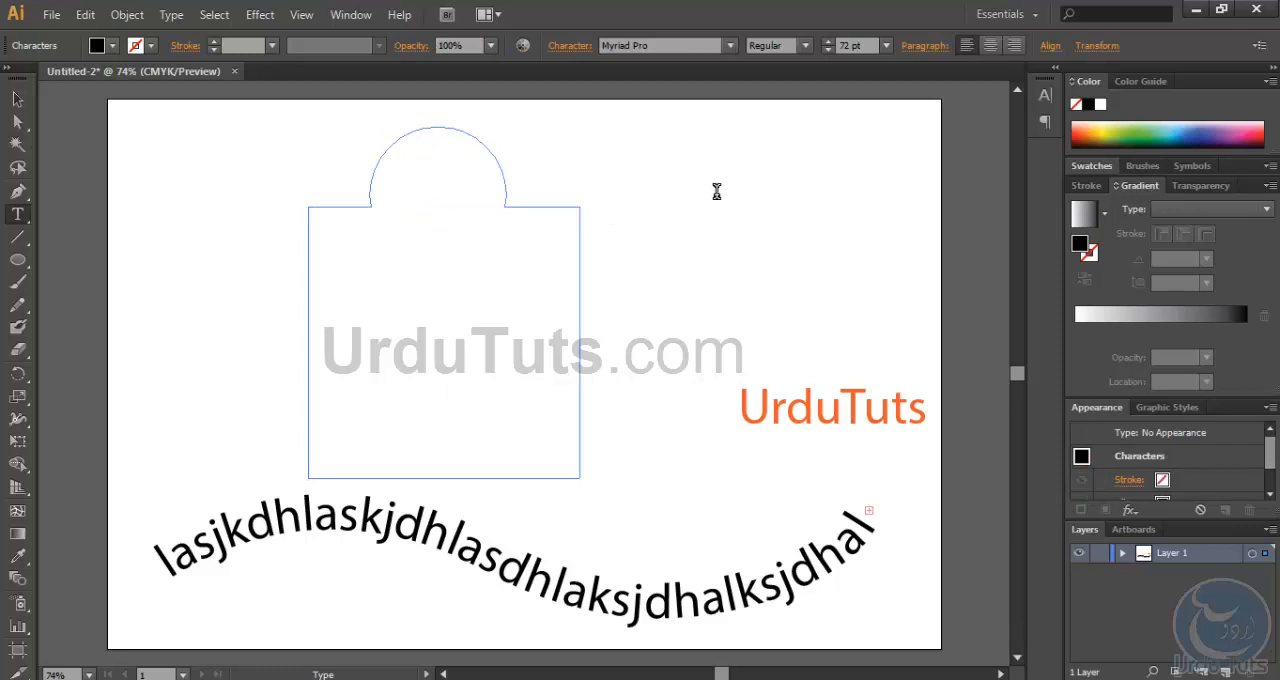
pyautogui.write('alkhsdlkashdlkasdhlkasdh')
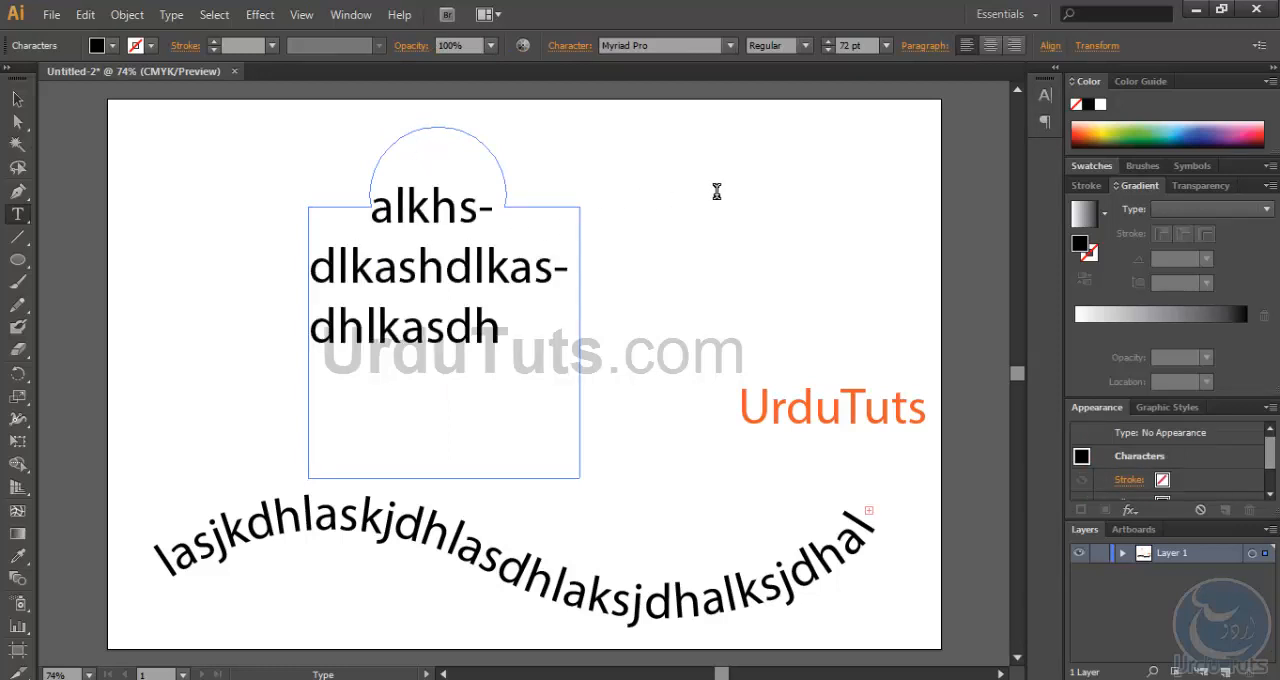
pyautogui.write('lkasdhlaksj')
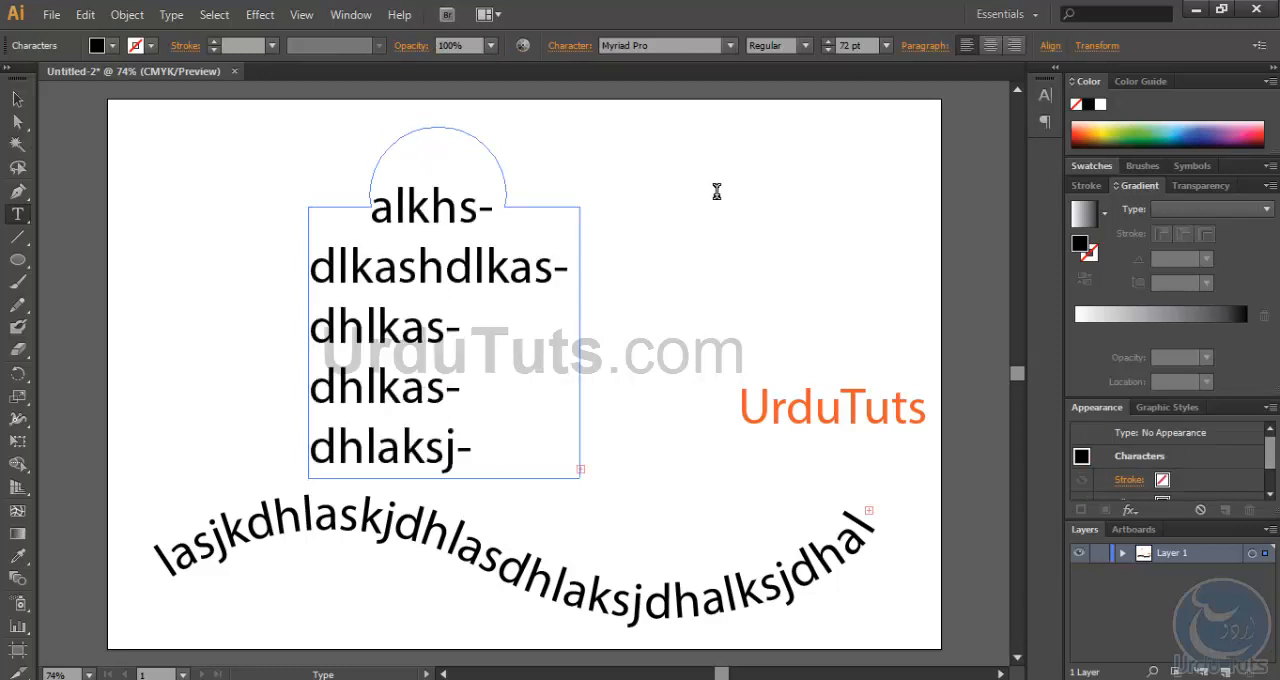
# - Set the font size of all the text inside the shape to 13 pt
pyautogui.hotkey('ctrl', 'a')
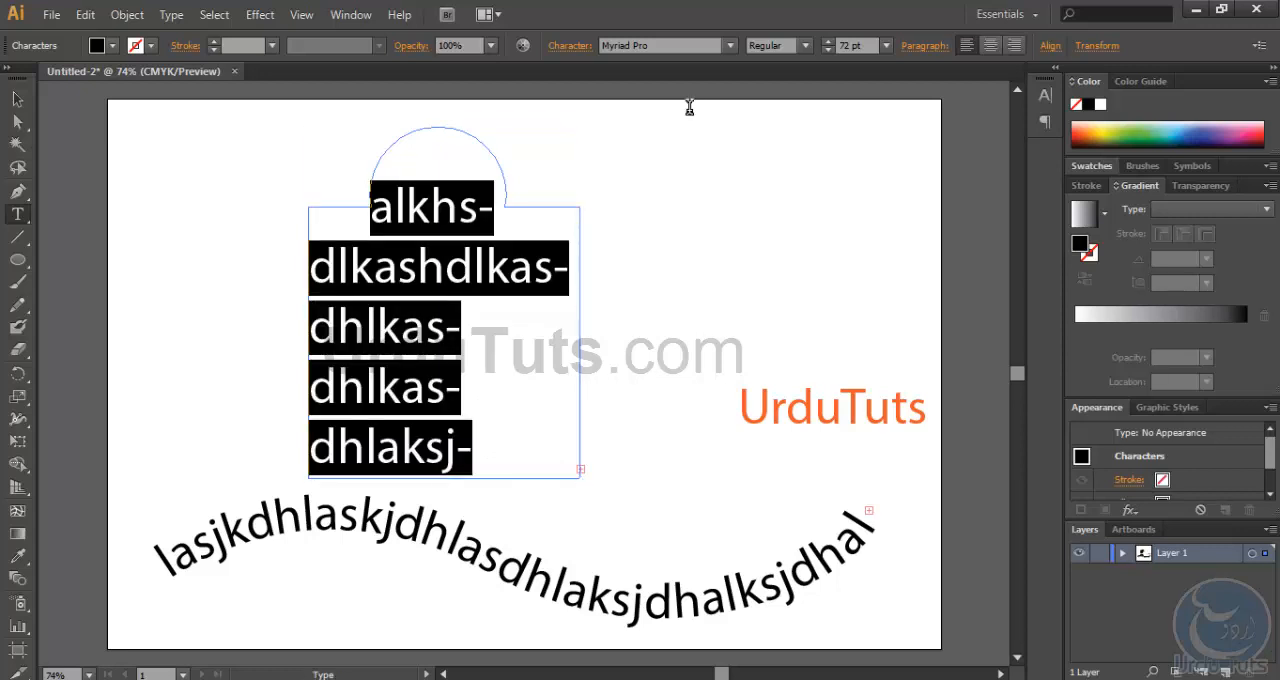
pyautogui.click(886, 45)
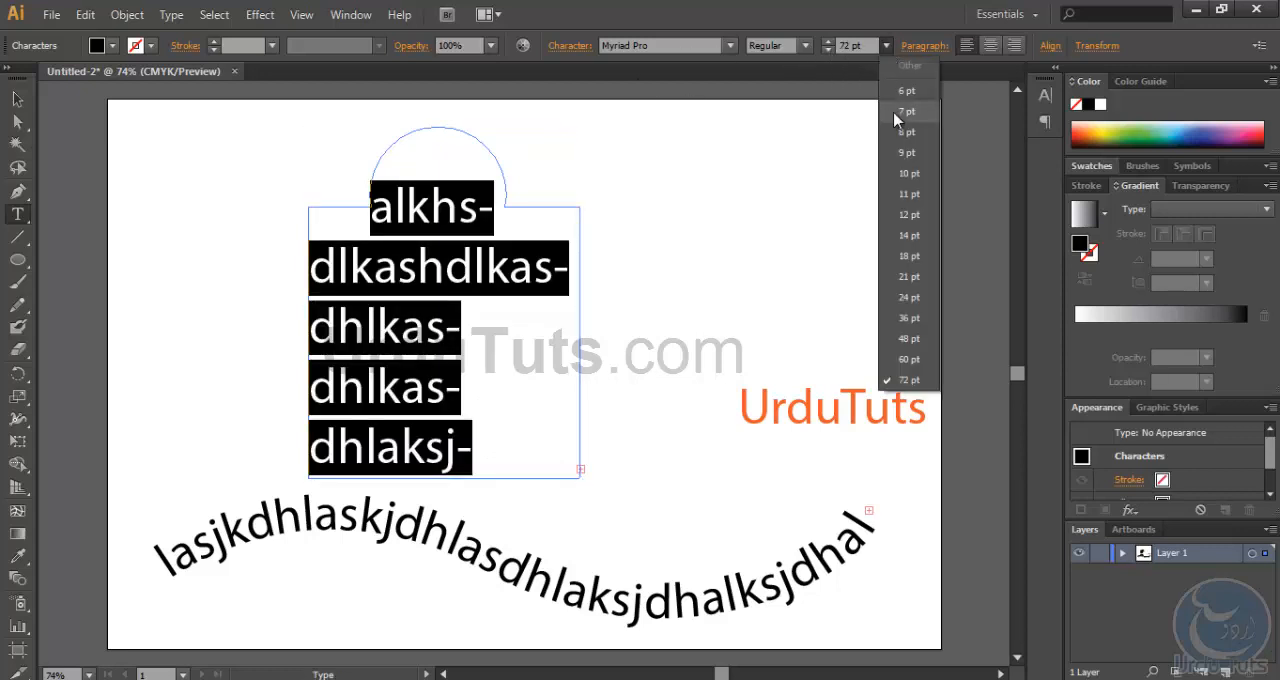
pyautogui.click(905, 90)
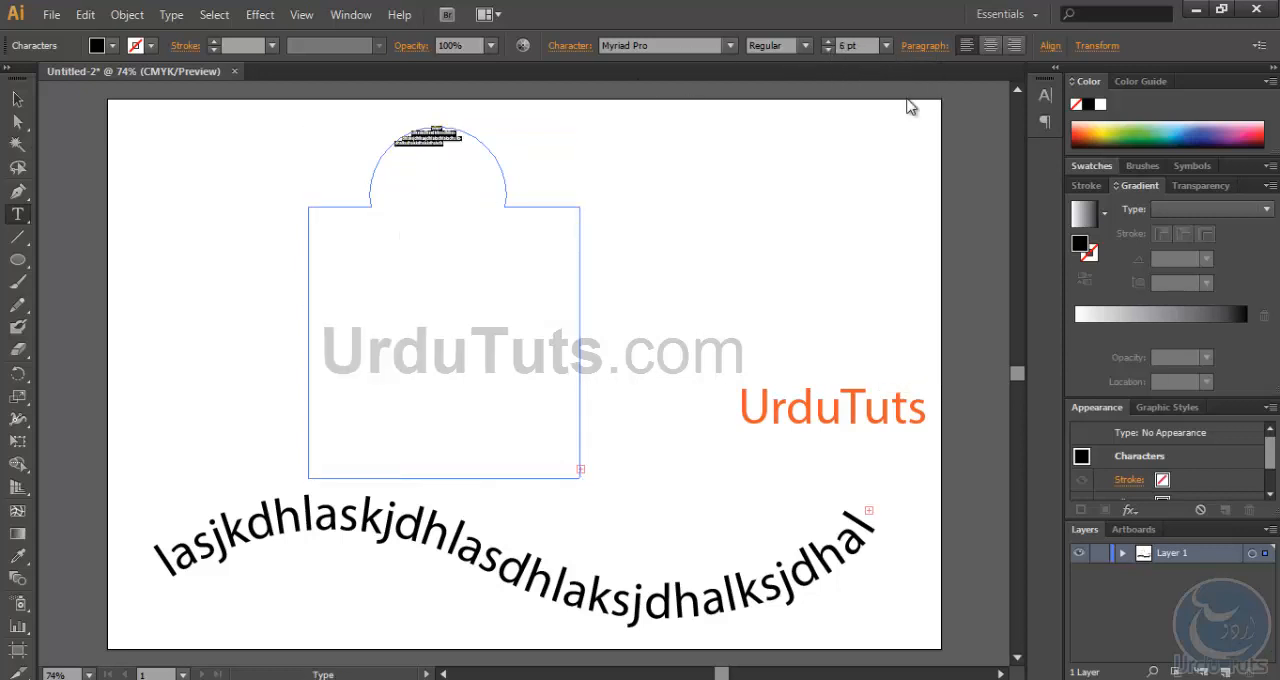
pyautogui.click(829, 41)
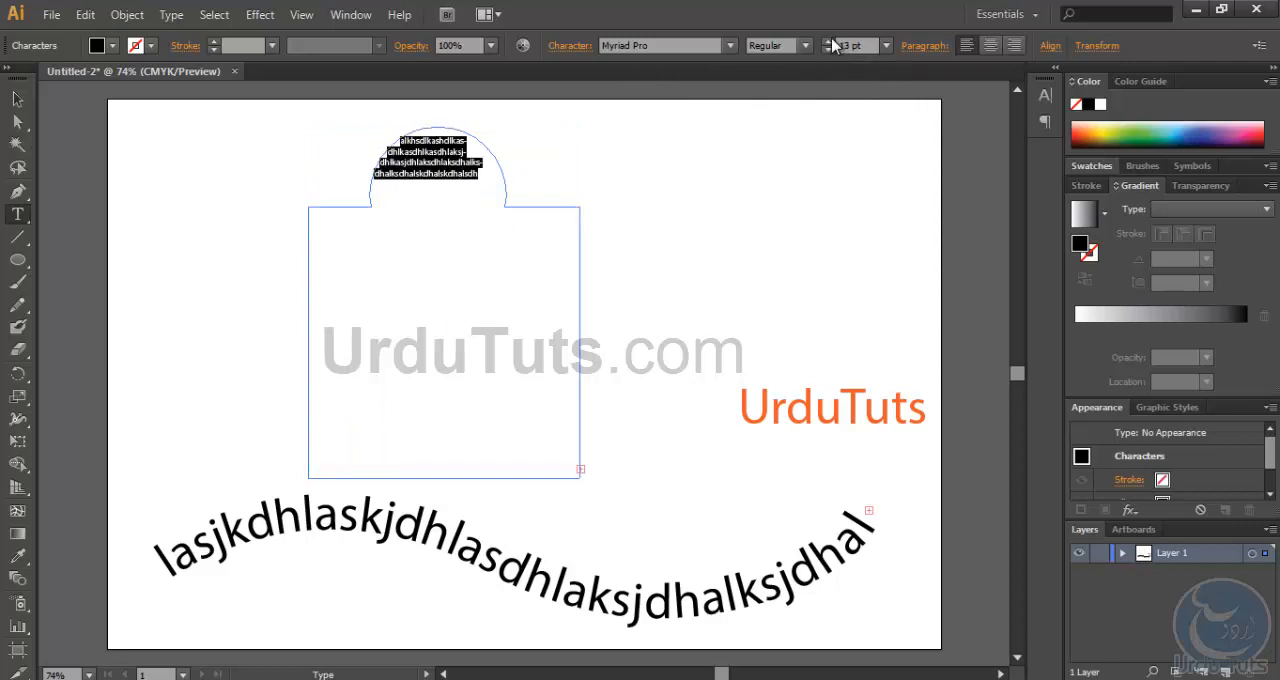
# - Append "dasa" to the area text, copy the whole text and paste it repeatedly until the shape is filled
pyautogui.click(495, 186)
pyautogui.write('dasa')
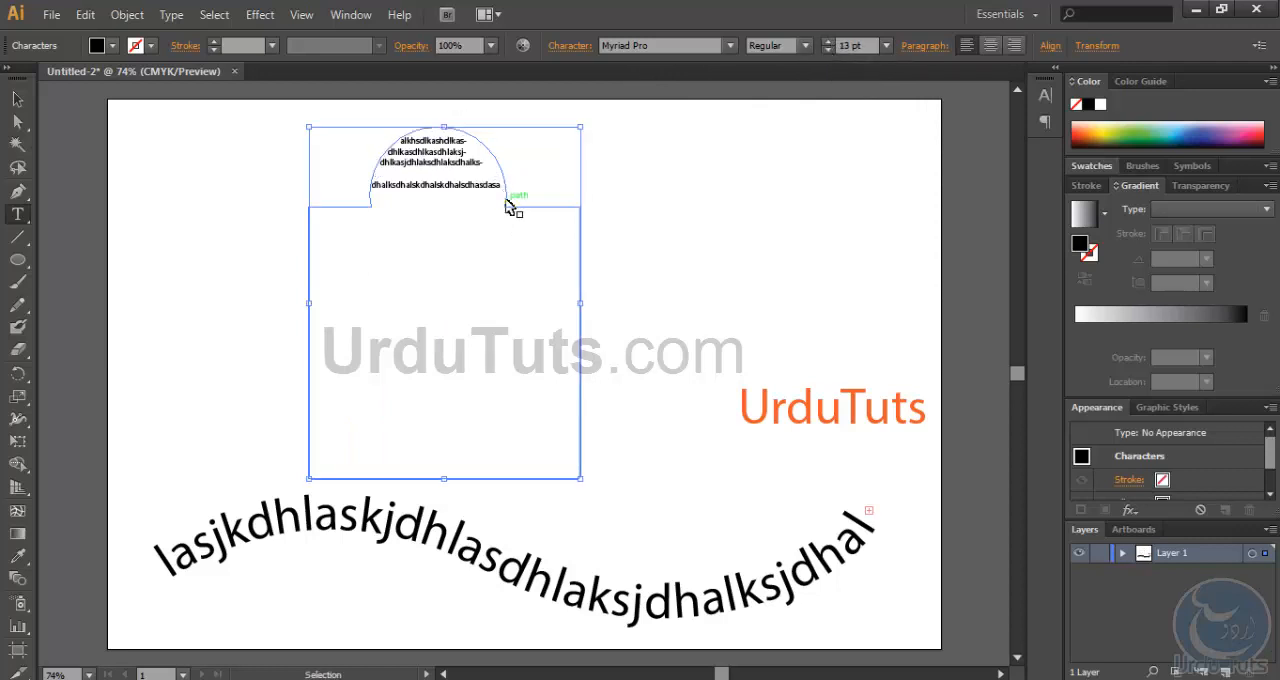
pyautogui.hotkey('ctrl', 'a')
pyautogui.hotkey('ctrl', 'c')
pyautogui.hotkey('ctrl', 'v')
pyautogui.hotkey('ctrl', 'v')
pyautogui.hotkey('ctrl', 'v')
pyautogui.hotkey('ctrl', 'v')
pyautogui.hotkey('ctrl', 'v')
pyautogui.hotkey('ctrl', 'v')
pyautogui.hotkey('ctrl', 'v')
pyautogui.hotkey('ctrl', 'v')
pyautogui.hotkey('ctrl', 'v')
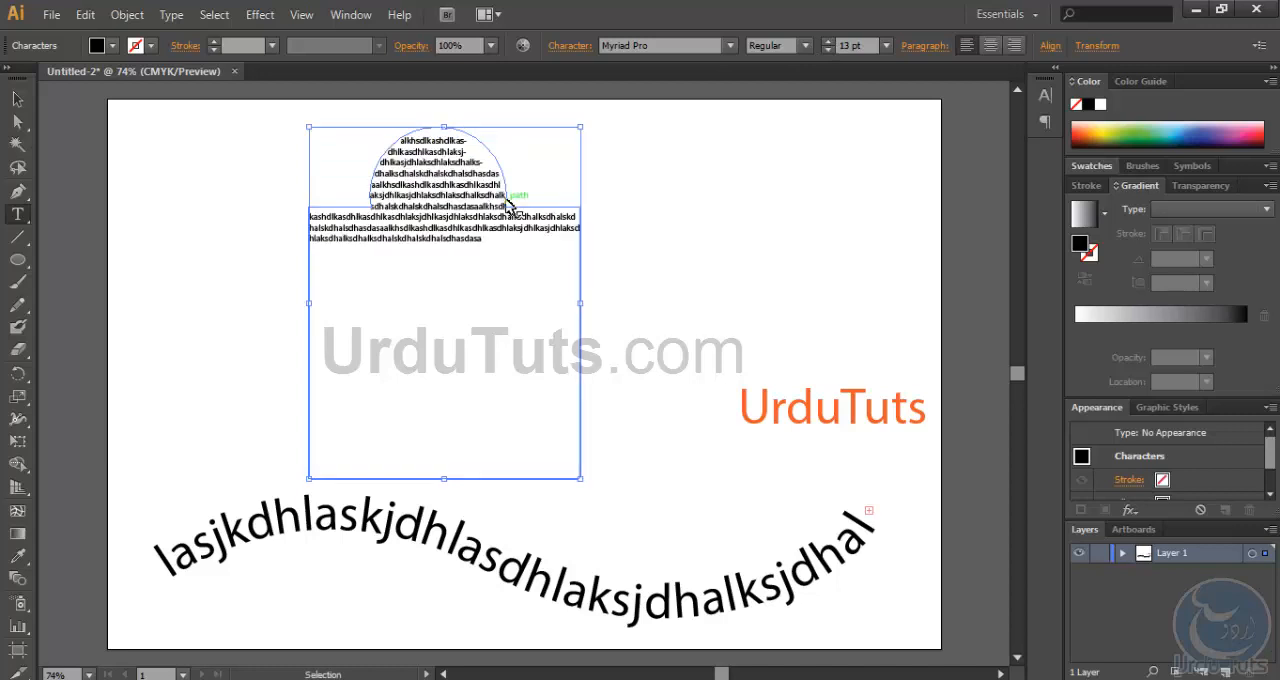
pyautogui.hotkey('ctrl', 'v')
pyautogui.hotkey('ctrl', 'v')
pyautogui.hotkey('ctrl', 'v')
pyautogui.hotkey('ctrl', 'v')
pyautogui.hotkey('ctrl', 'v')
pyautogui.hotkey('ctrl', 'v')
pyautogui.hotkey('ctrl', 'v')
pyautogui.hotkey('ctrl', 'v')
pyautogui.hotkey('ctrl', 'v')
pyautogui.hotkey('ctrl', 'v')
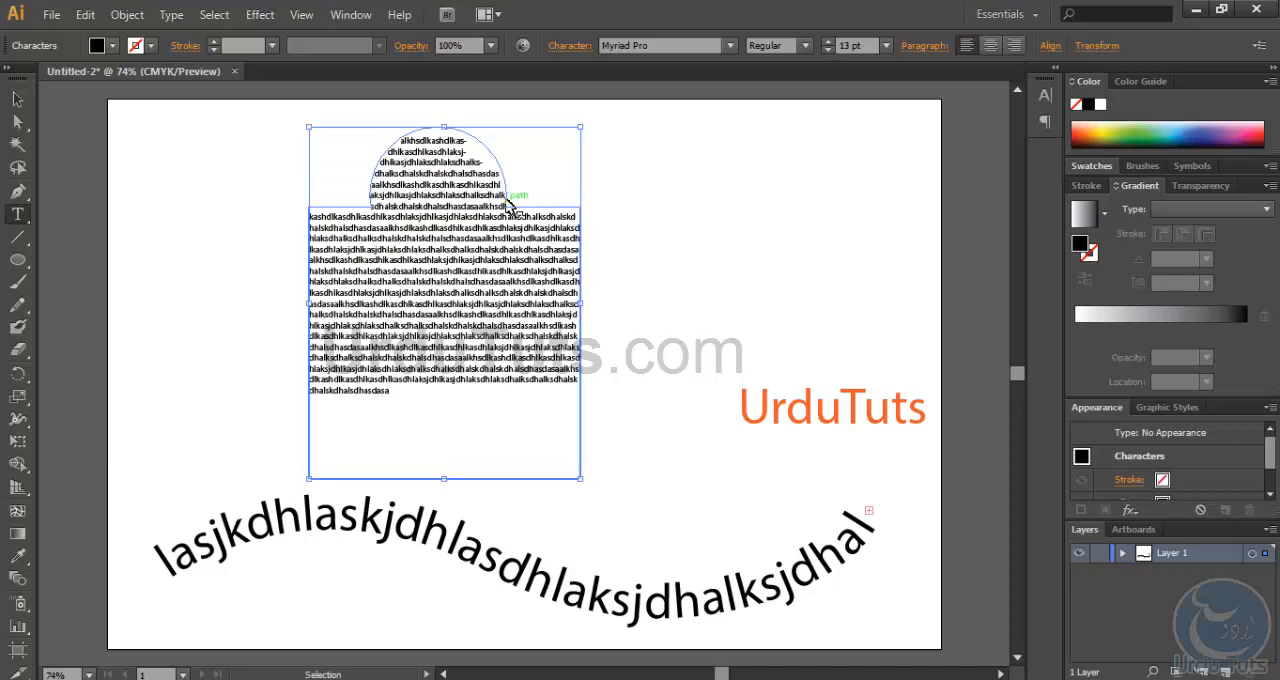
pyautogui.hotkey('ctrl', 'v')
pyautogui.hotkey('ctrl', 'v')
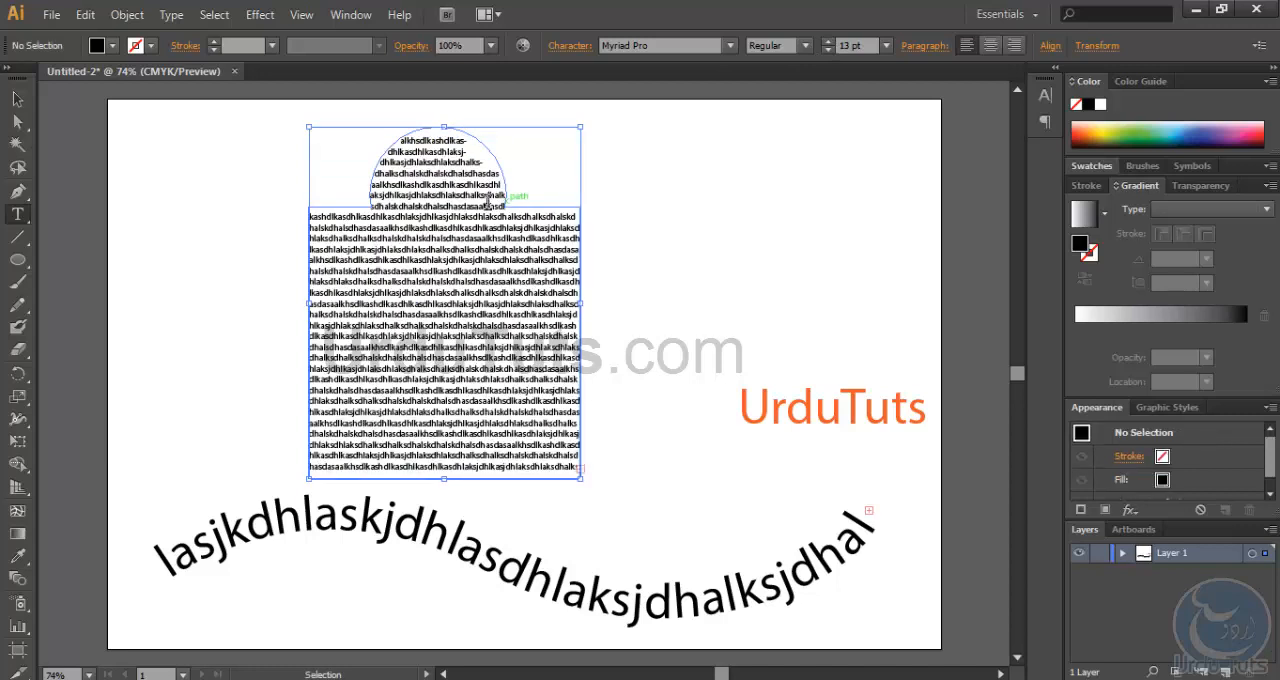
# - Reduce the font size of the text in the rounded upper part of the shape to 7 pt
pyautogui.hotkey('ctrl', 'a')
pyautogui.moveTo(511, 203); pyautogui.dragTo(300, 138)
pyautogui.click(827, 51)
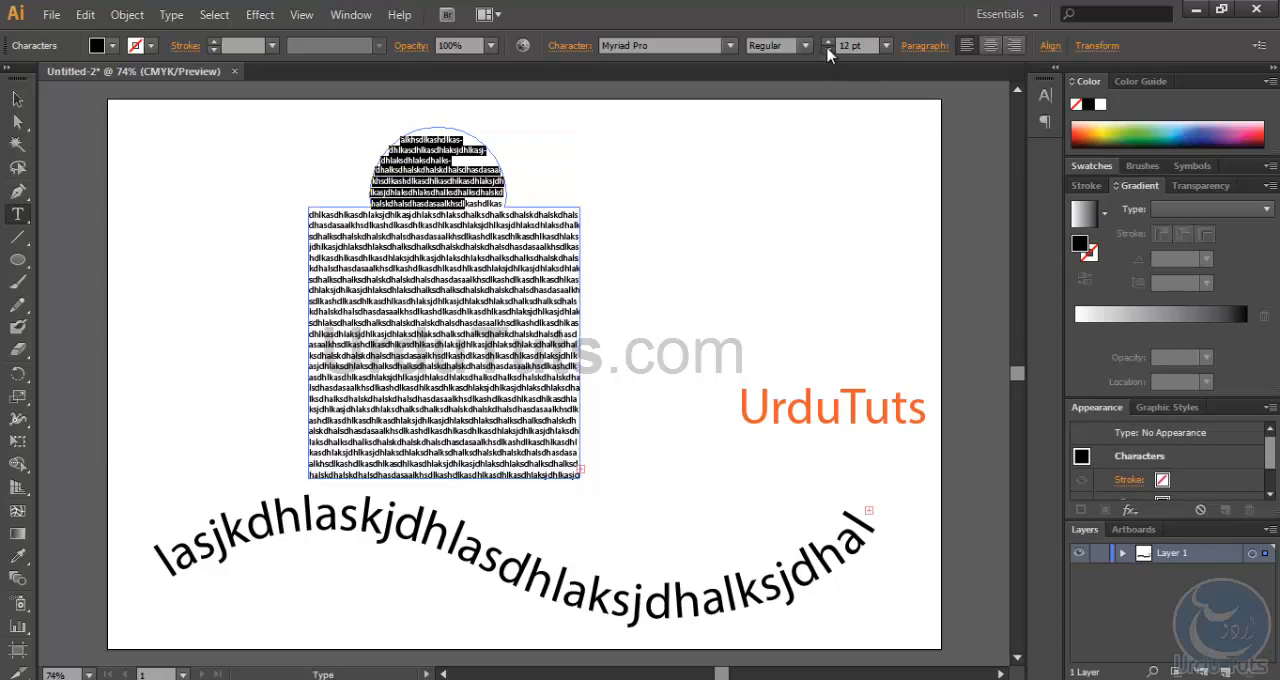
pyautogui.click(827, 51)
pyautogui.click(827, 51)
pyautogui.click(827, 51)
pyautogui.click(827, 51)
pyautogui.click(827, 51)
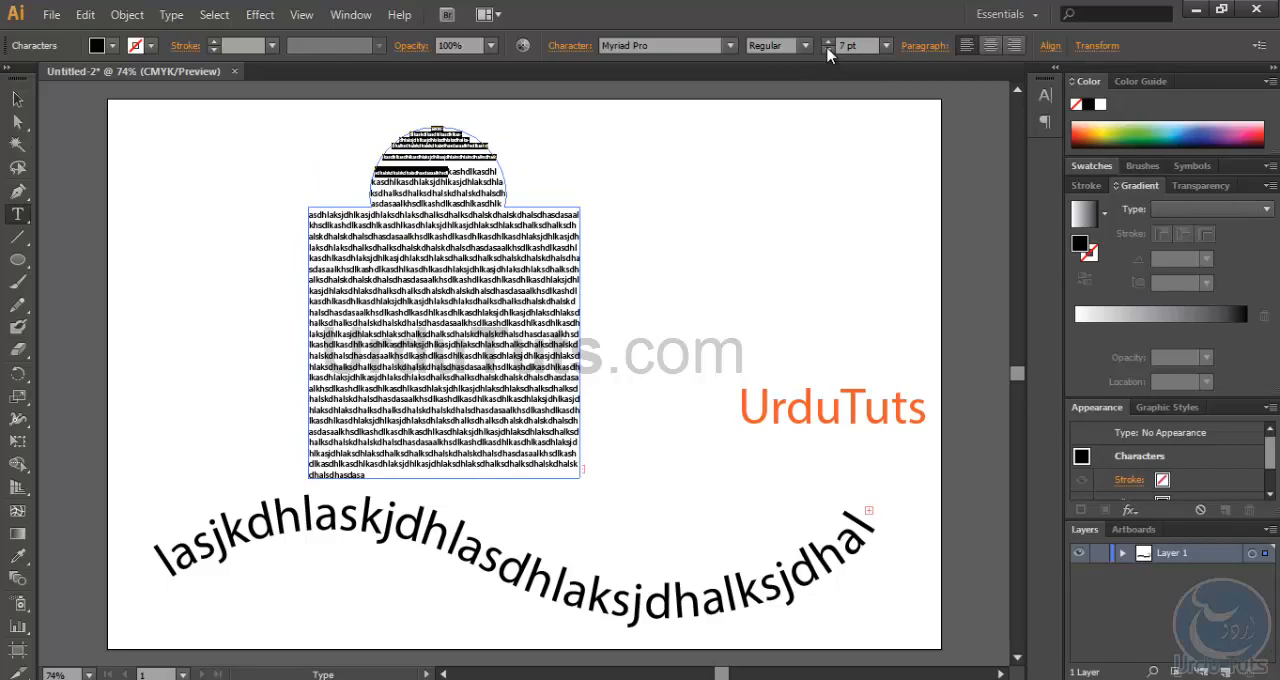
# - Move the text-filled shape slightly up and to the right and deselect it
pyautogui.click(17, 99)
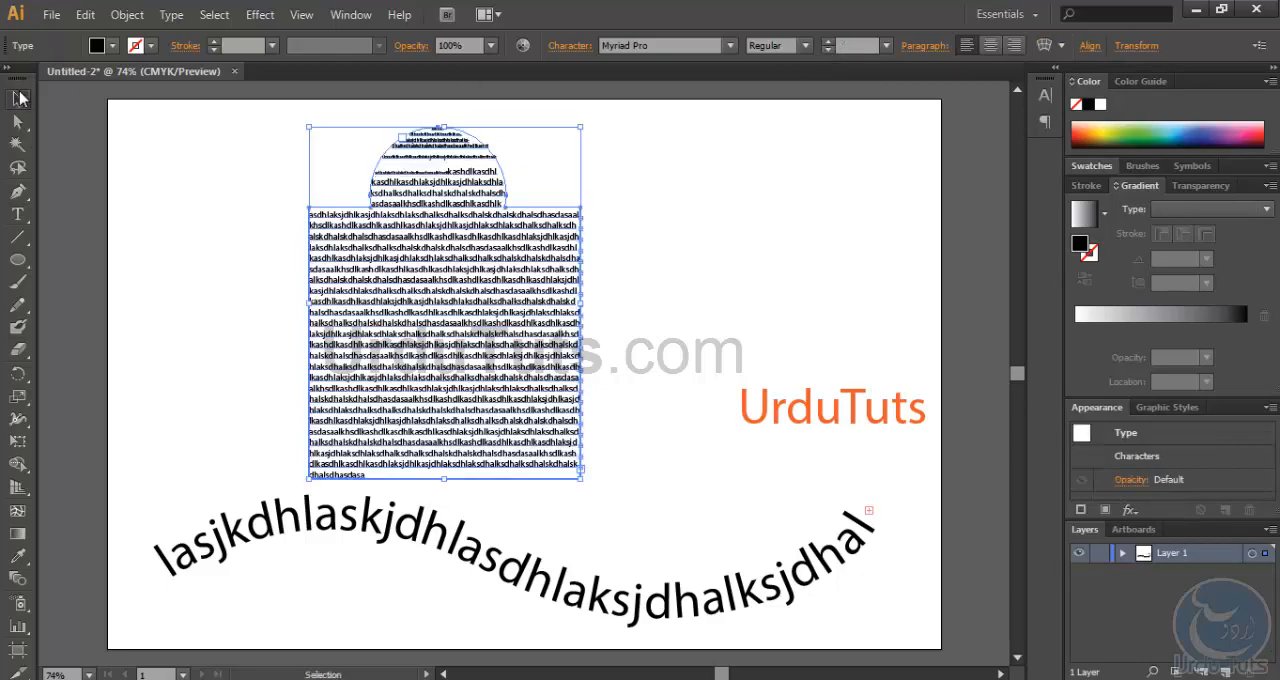
pyautogui.click(202, 127)
pyautogui.moveTo(402, 301); pyautogui.dragTo(471, 280)
pyautogui.click(317, 208)
pyautogui.click(776, 238)
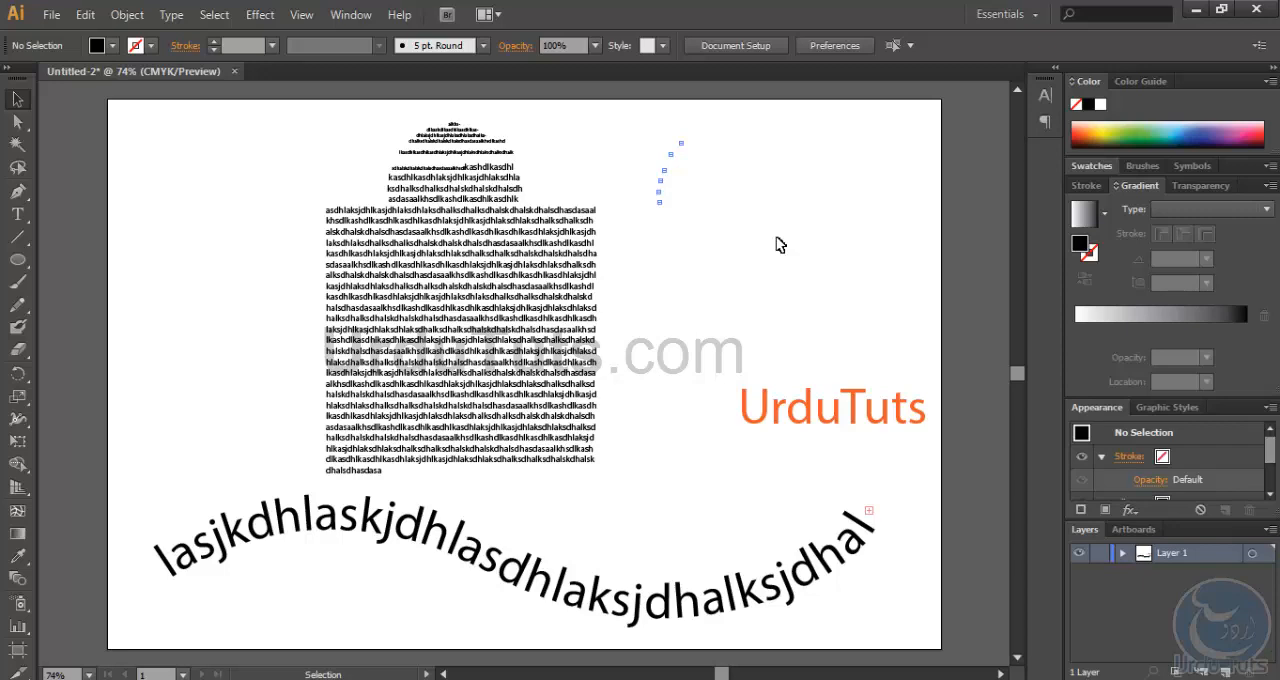
# - Clear the artboard by deleting the area text, the curved text and the orange "UrduTuts" text
pyautogui.click(505, 311)
pyautogui.press('Delete')
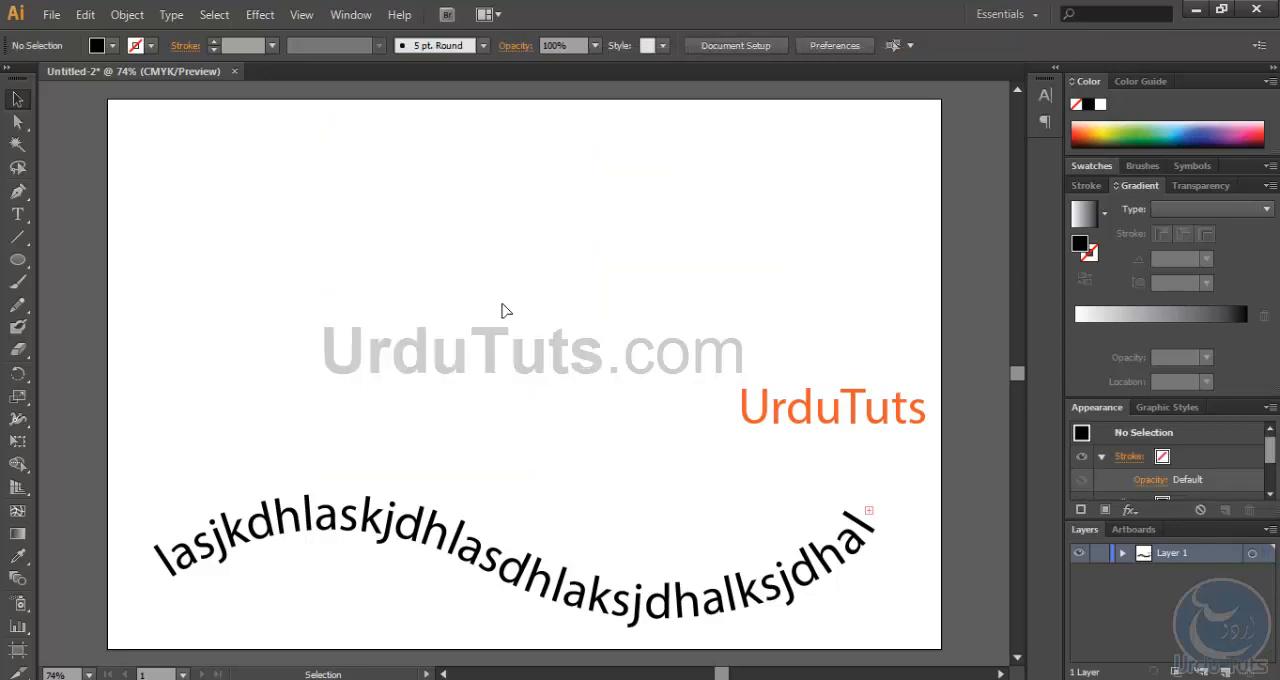
pyautogui.moveTo(265, 270); pyautogui.dragTo(868, 614)
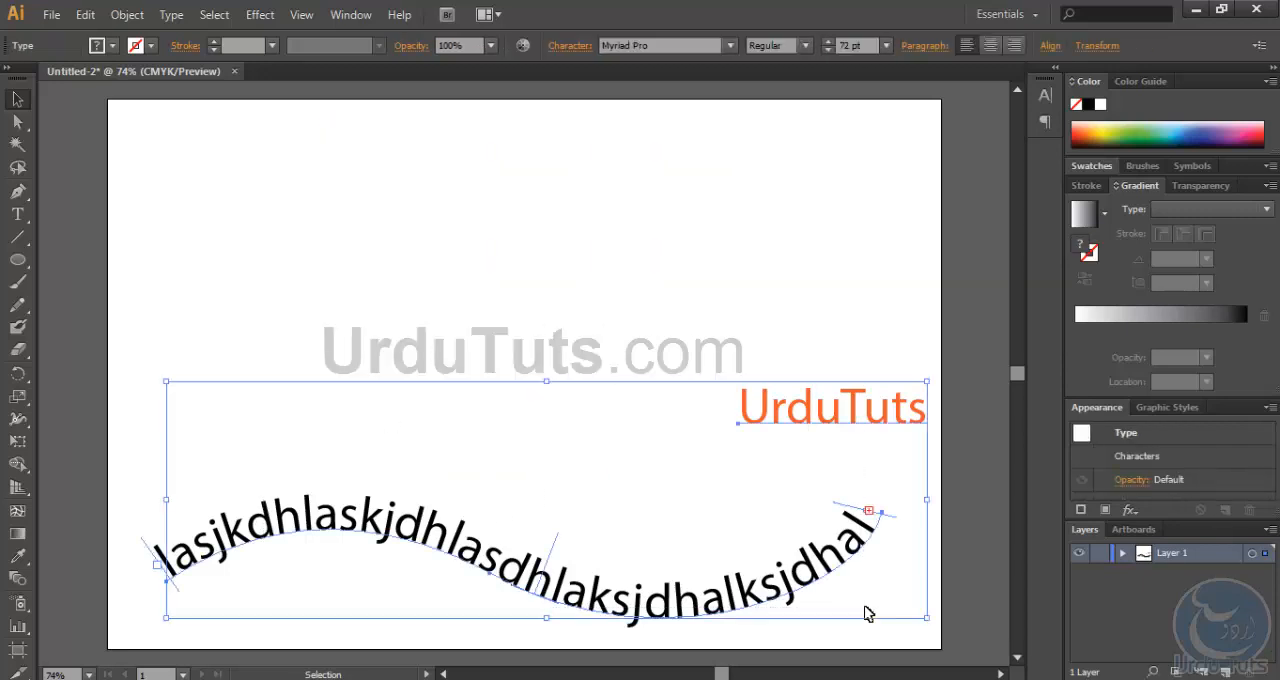
pyautogui.press('Delete')
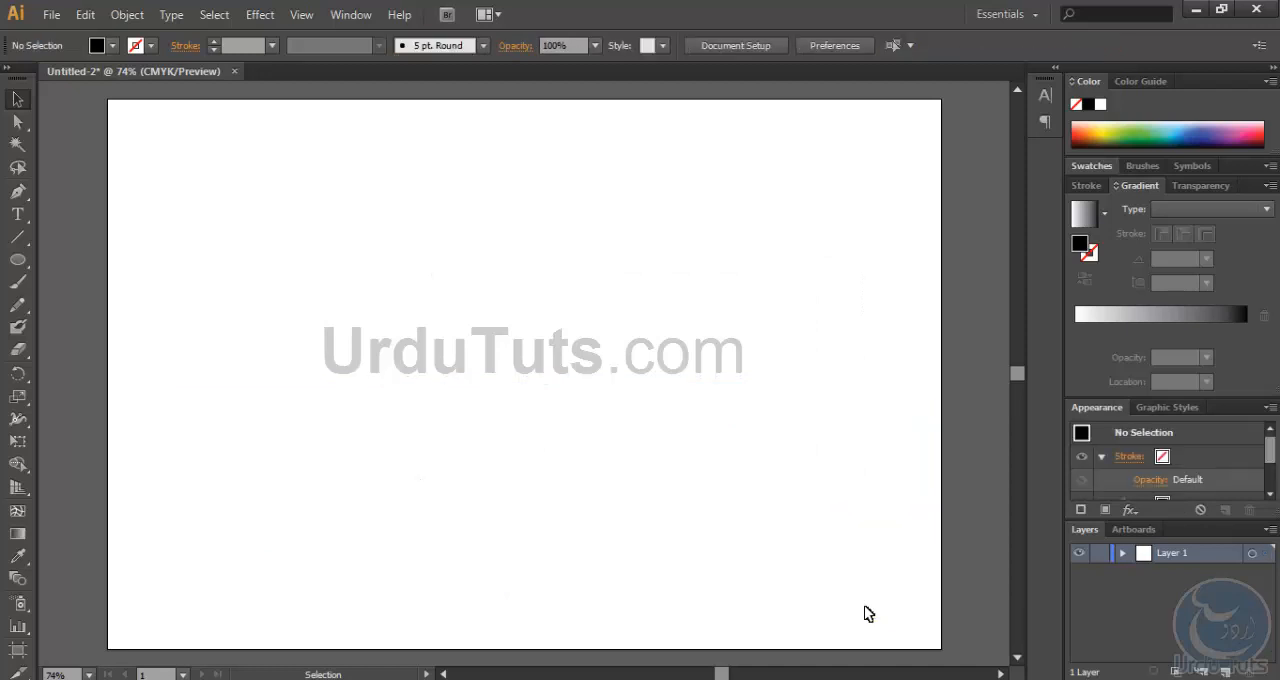
# - Add a column of placeholder letters beginning "lkajdhlkajsdhf" in the upper-left part of the artboard with the Vertical Type tool
pyautogui.click(17, 214)
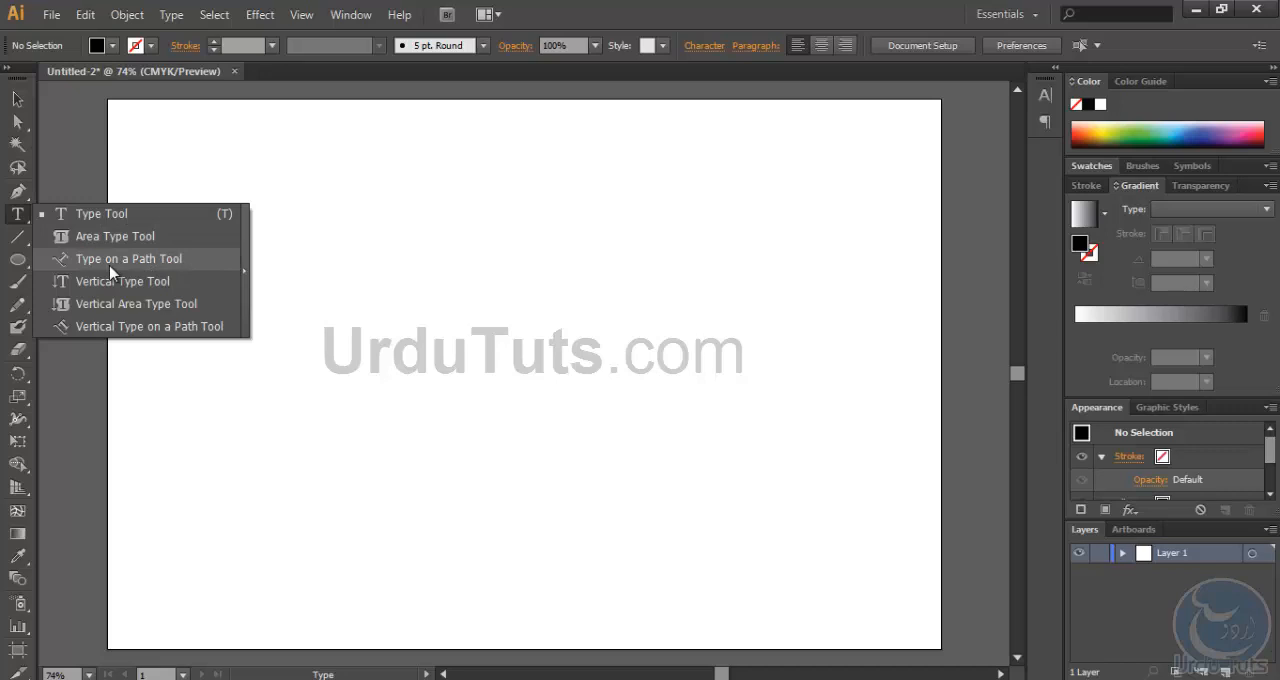
pyautogui.click(150, 262)
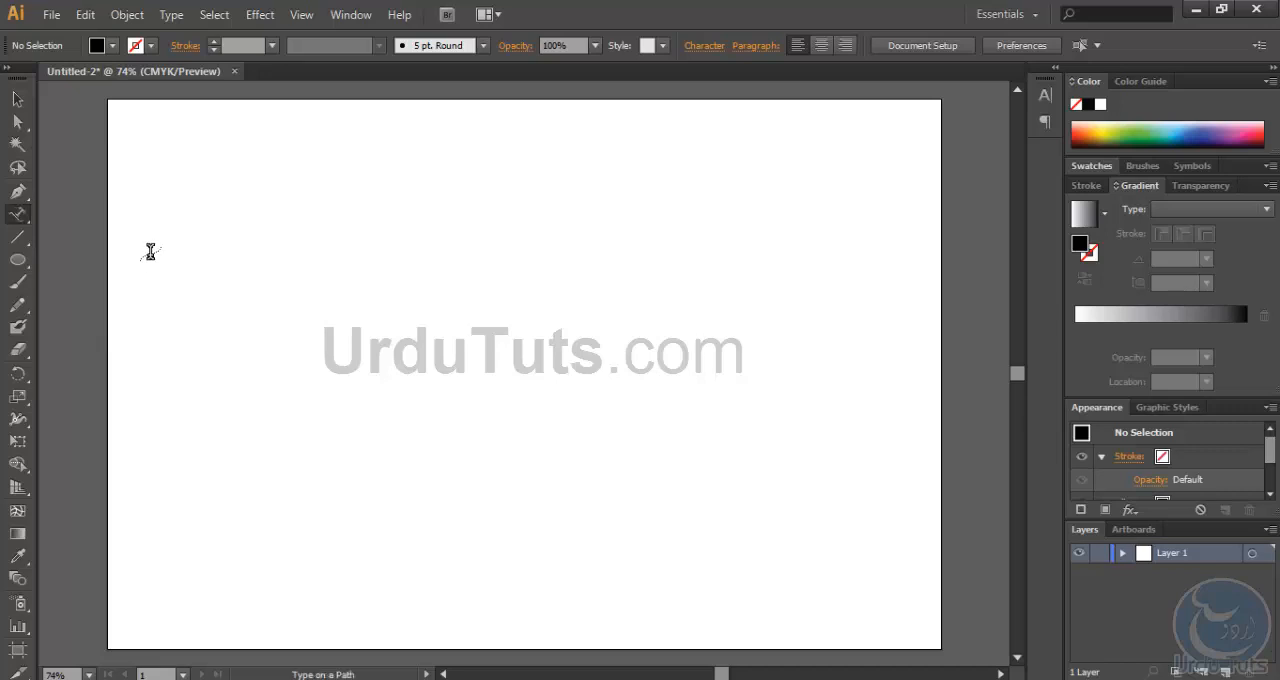
pyautogui.click(20, 216)
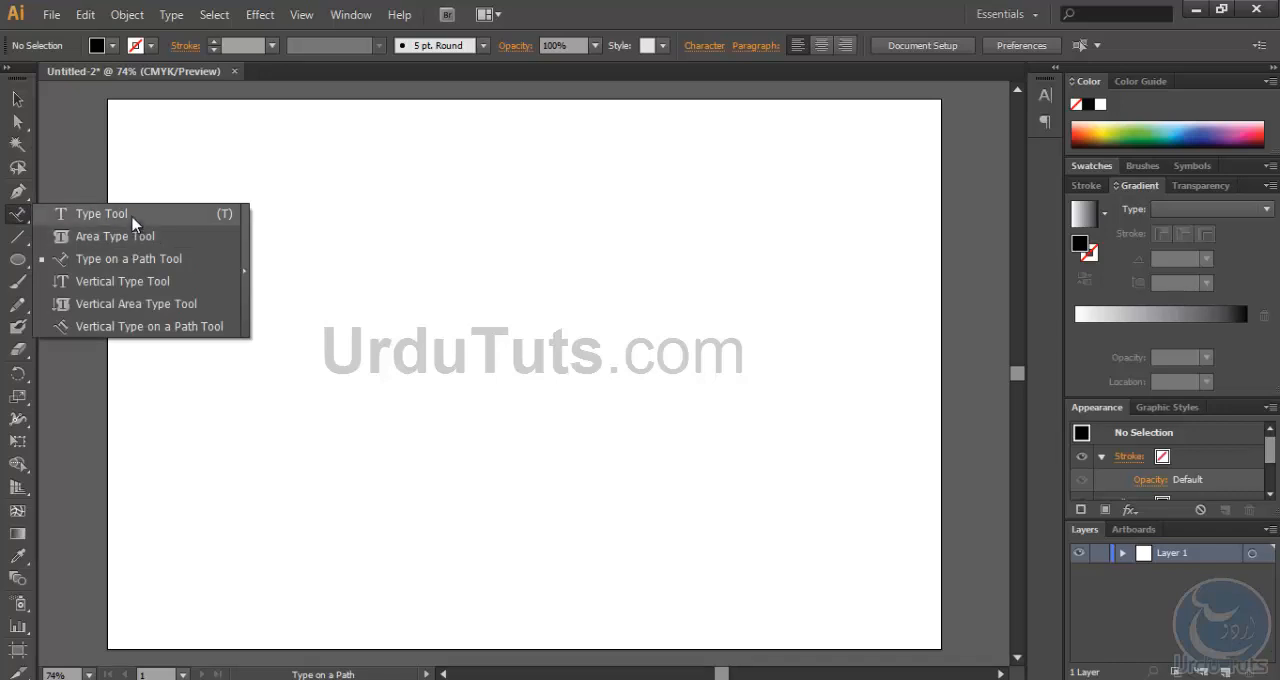
pyautogui.click(115, 287)
pyautogui.click(316, 175)
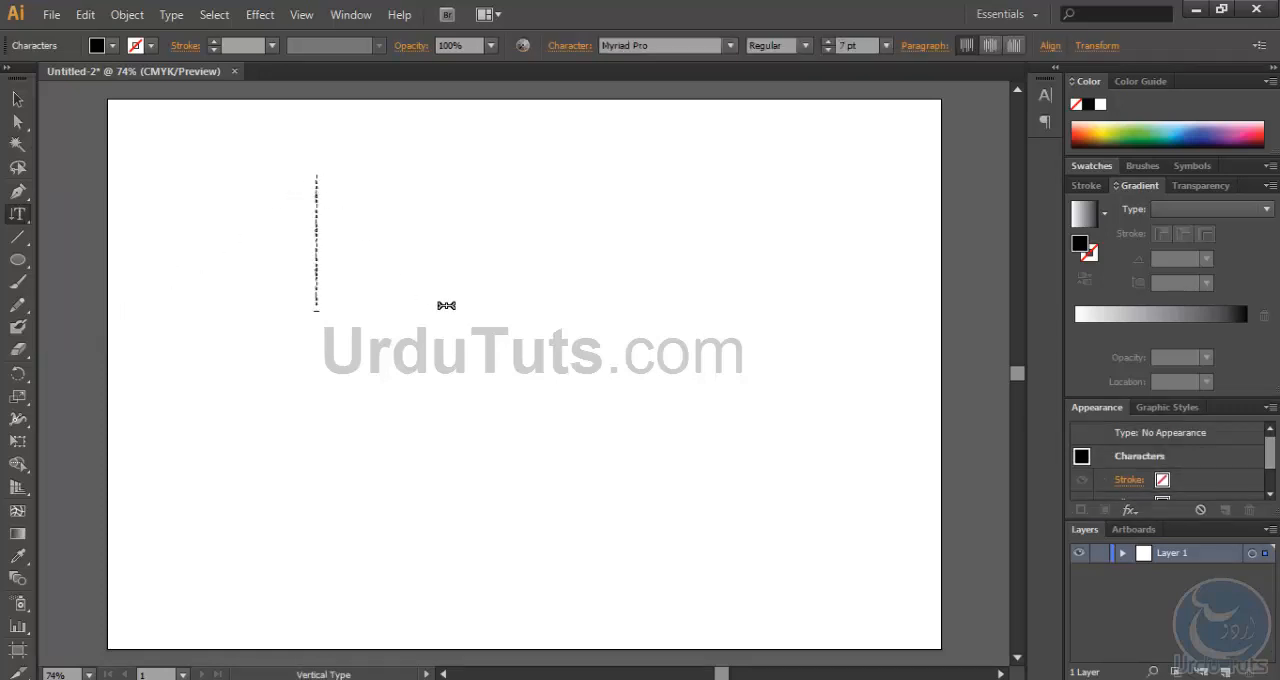
# - Increase the font size of the entire vertical text to 23 pt
pyautogui.hotkey('ctrl', 'a')
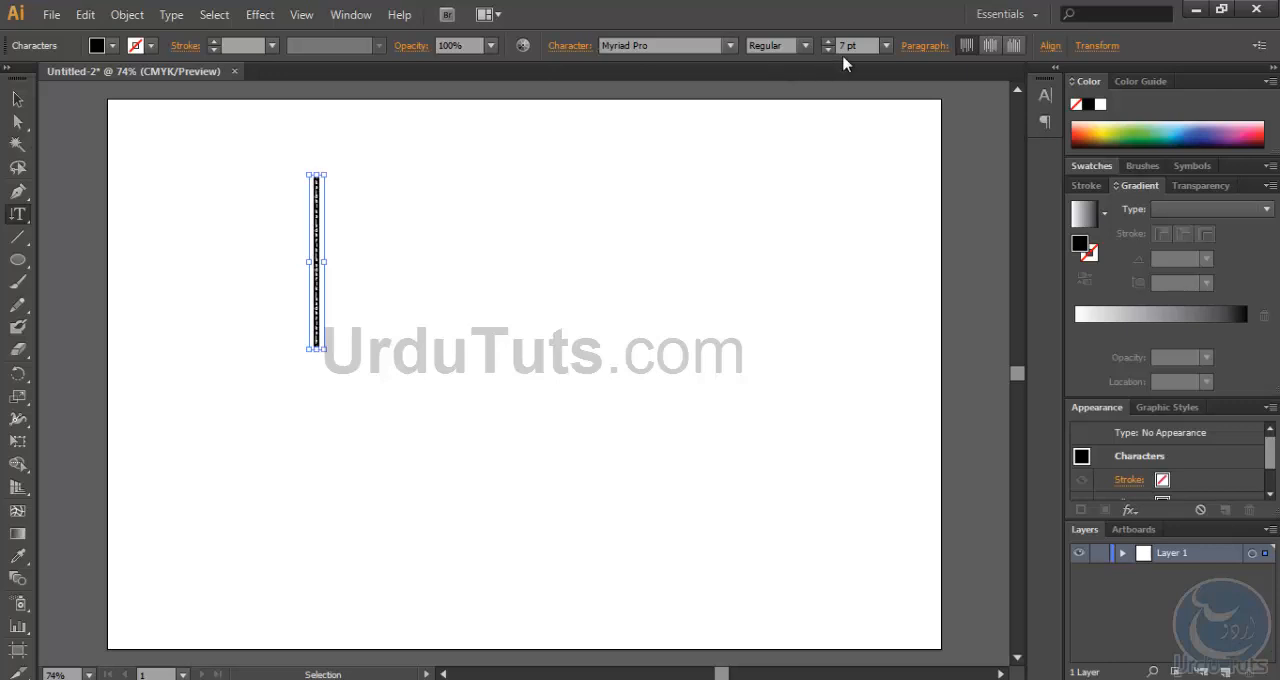
pyautogui.click(828, 41)
pyautogui.click(828, 41)
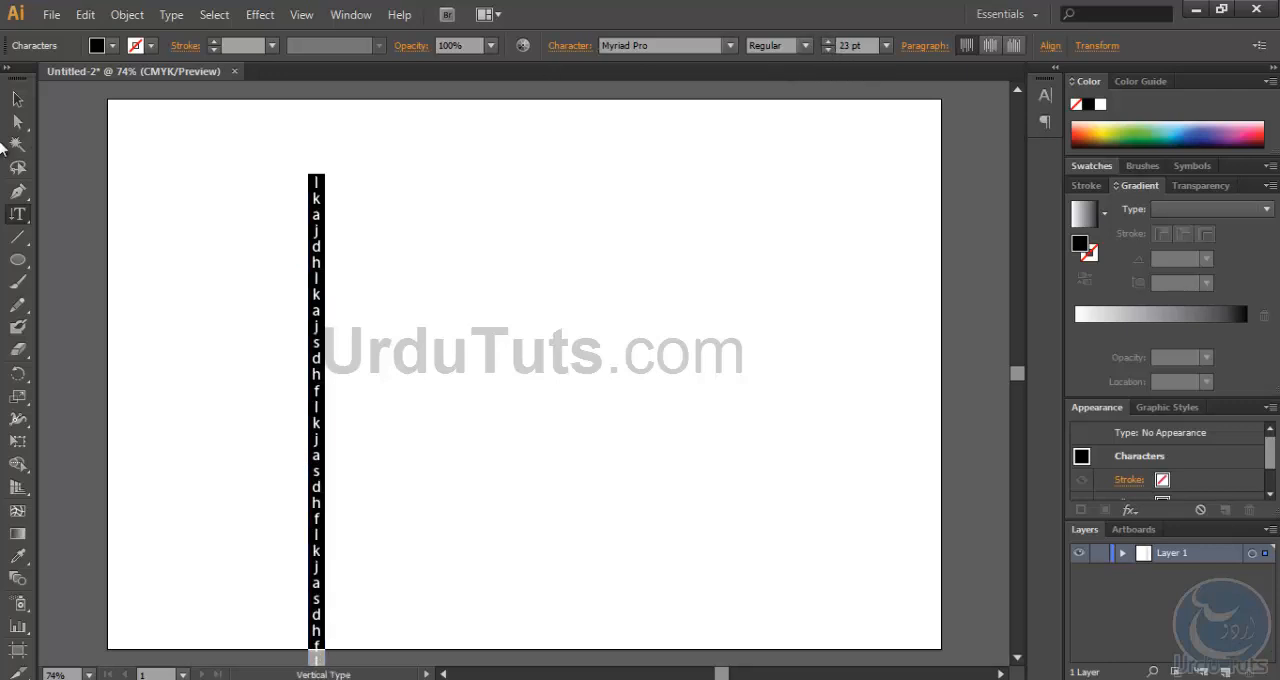
# - Move the vertical text to the right and shorten it by pulling its upper edge down
pyautogui.click(17, 99)
pyautogui.click(480, 276)
pyautogui.moveTo(318, 259); pyautogui.dragTo(460, 218)
pyautogui.moveTo(450, 147); pyautogui.dragTo(455, 300)
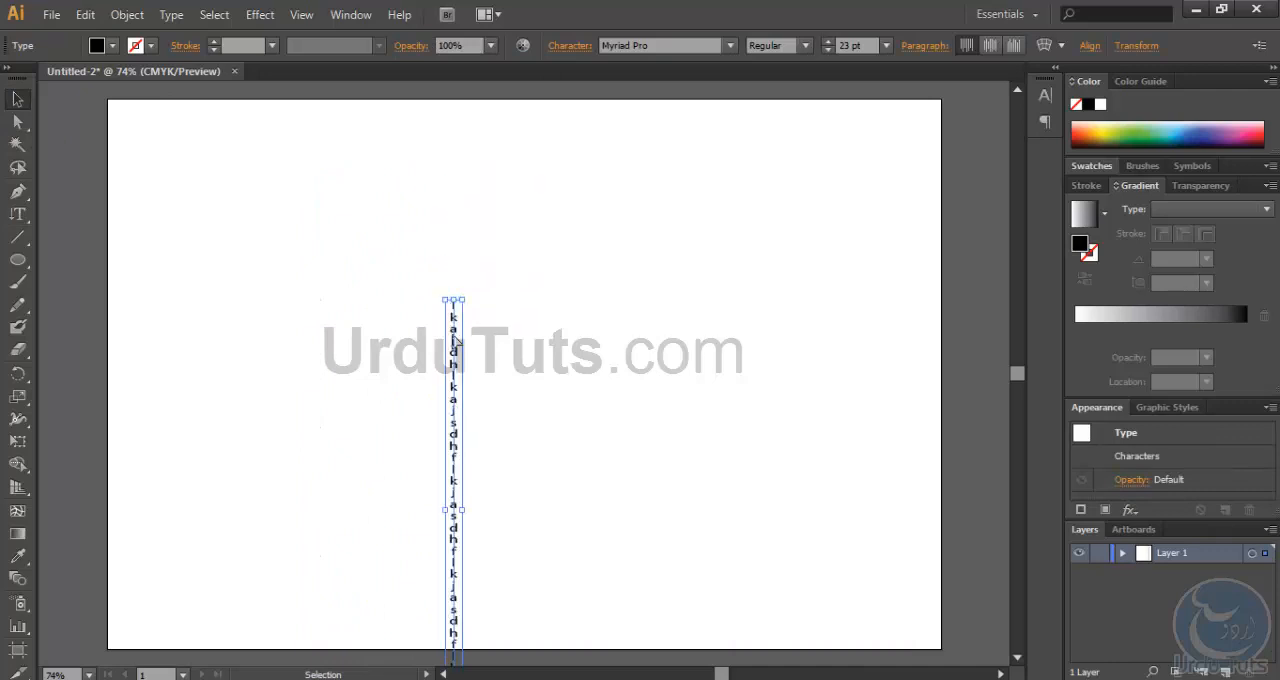
# - Move the vertical text up and to the left, then delete it from the artboard
pyautogui.moveTo(455, 341); pyautogui.dragTo(283, 246)
pyautogui.press('Delete')
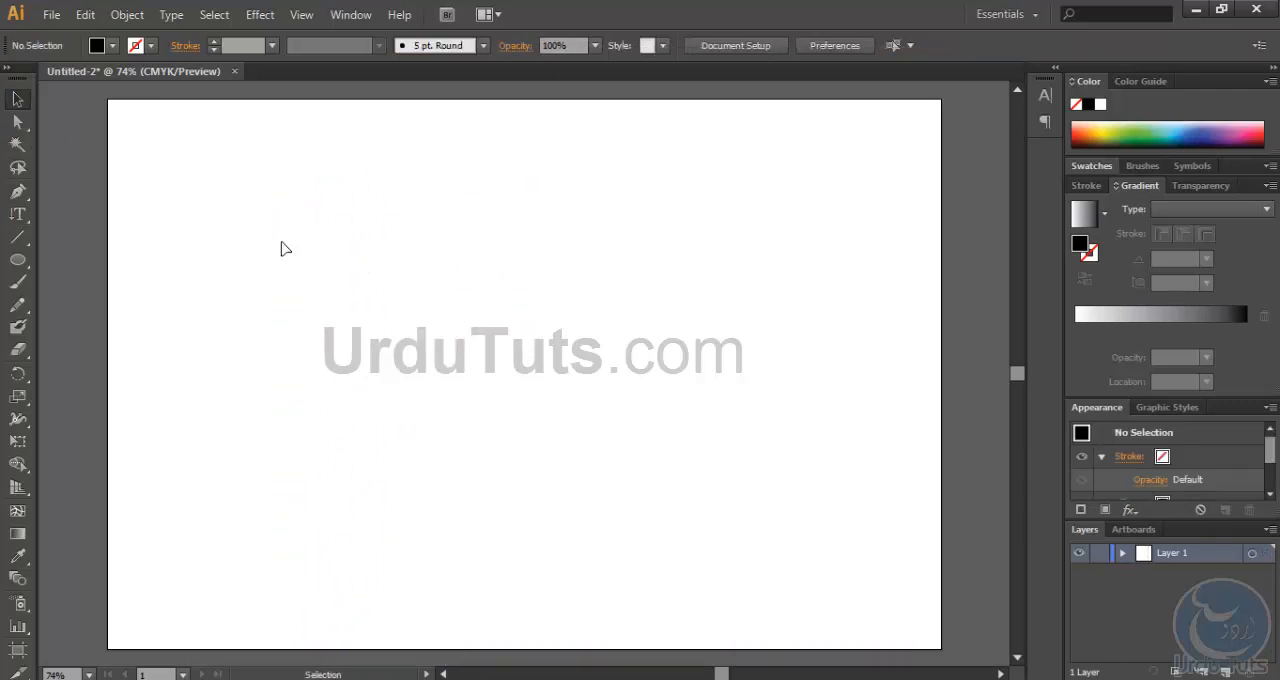
# - Undock the Character and Paragraph panels and combine them as tabs in one floating group at the artboard's right side
pyautogui.click(1045, 95)
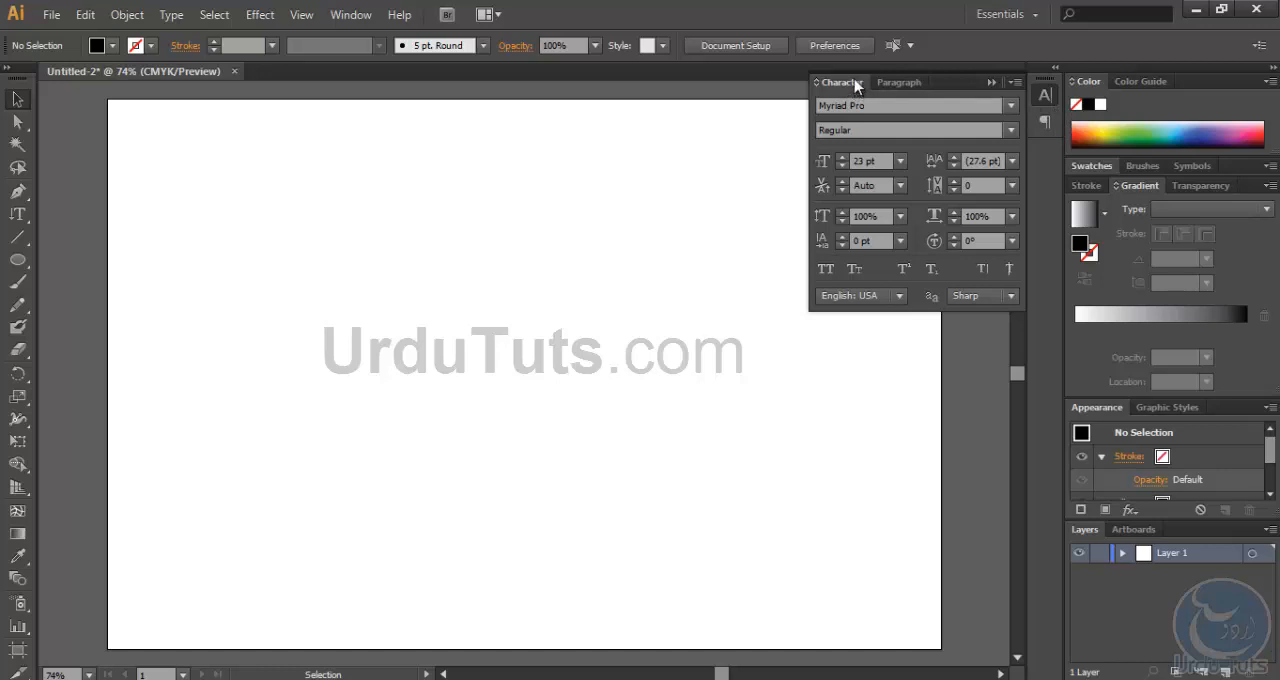
pyautogui.moveTo(855, 87); pyautogui.dragTo(671, 251)
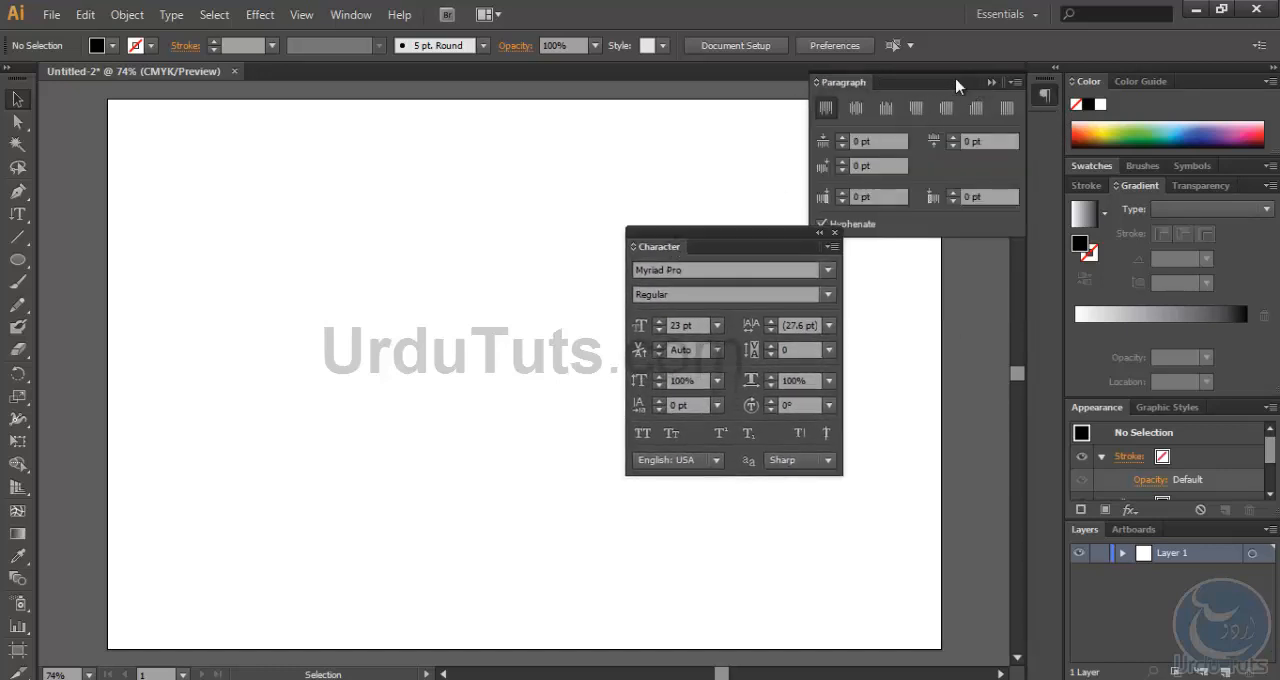
pyautogui.moveTo(848, 88); pyautogui.dragTo(712, 251)
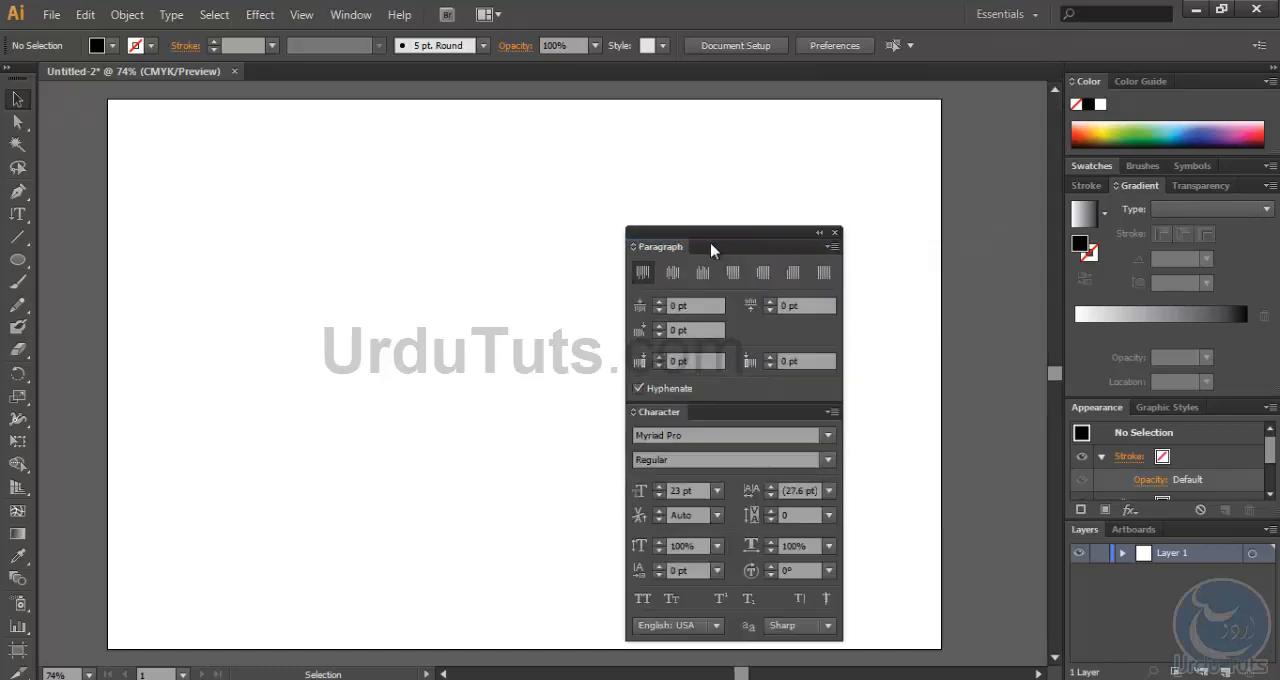
pyautogui.moveTo(645, 417); pyautogui.dragTo(889, 278)
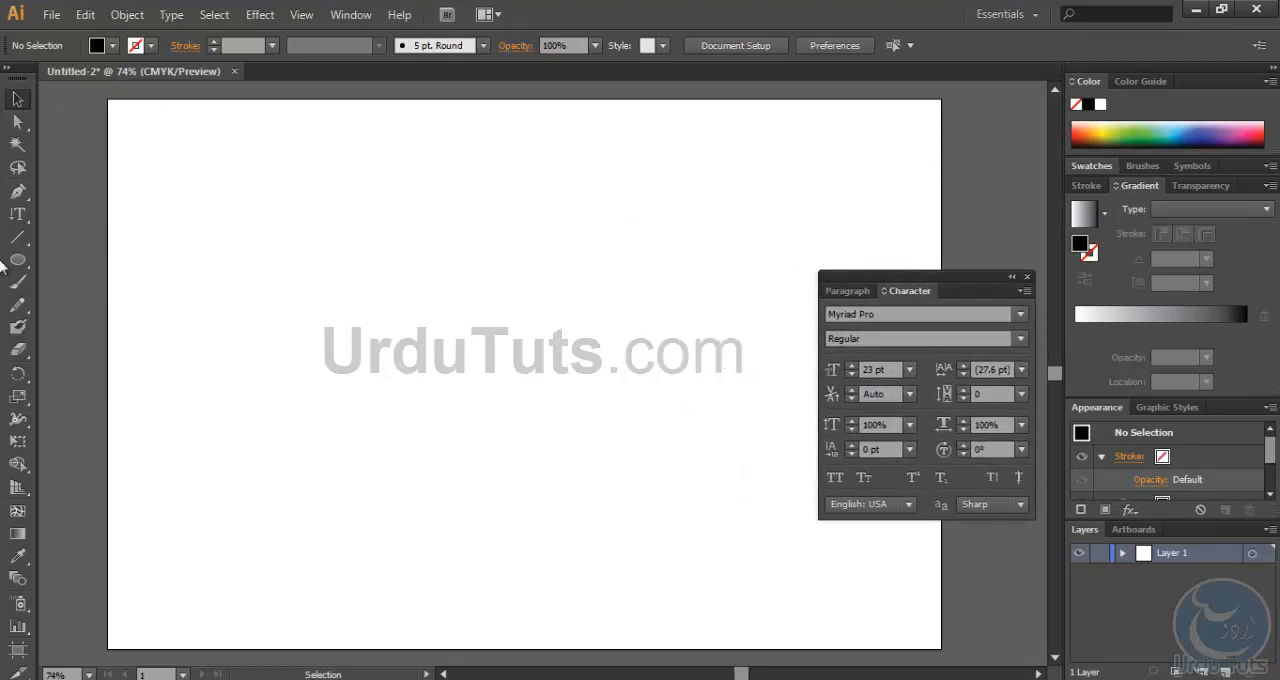
# - Draw a large rectangular text frame on the left half of the artboard and enter "qkjf;lkasdjf;lasdkfj;lasdkfj;adkj;asdlkfj;asldfj"
pyautogui.click(18, 212)
pyautogui.moveTo(148, 205)
pyautogui.mouseDown()
pyautogui.moveTo(215, 294)
pyautogui.moveTo(580, 497)
pyautogui.mouseUp()
pyautogui.write('qkjf;lkasdjf;lasdkfj;lasdkfj;adkj;asdlkfj;asldfj')
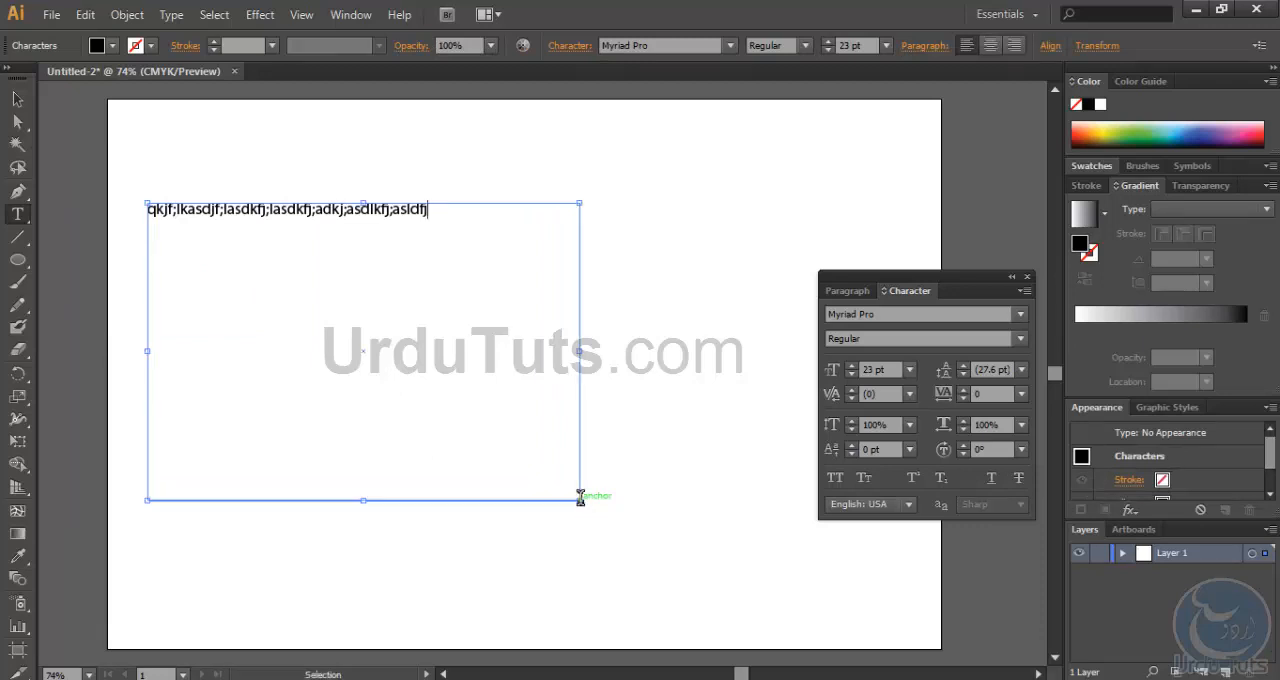
# - Copy the placeholder line and paste it repeatedly after itself to build a multi-line paragraph in the frame
pyautogui.hotkey('ctrl', 'a')
pyautogui.hotkey('ctrl', 'c')
pyautogui.press('Right')
pyautogui.hotkey('ctrl', 'v')
pyautogui.hotkey('ctrl', 'v')
pyautogui.hotkey('ctrl', 'v')
pyautogui.hotkey('ctrl', 'v')
pyautogui.hotkey('ctrl', 'v')
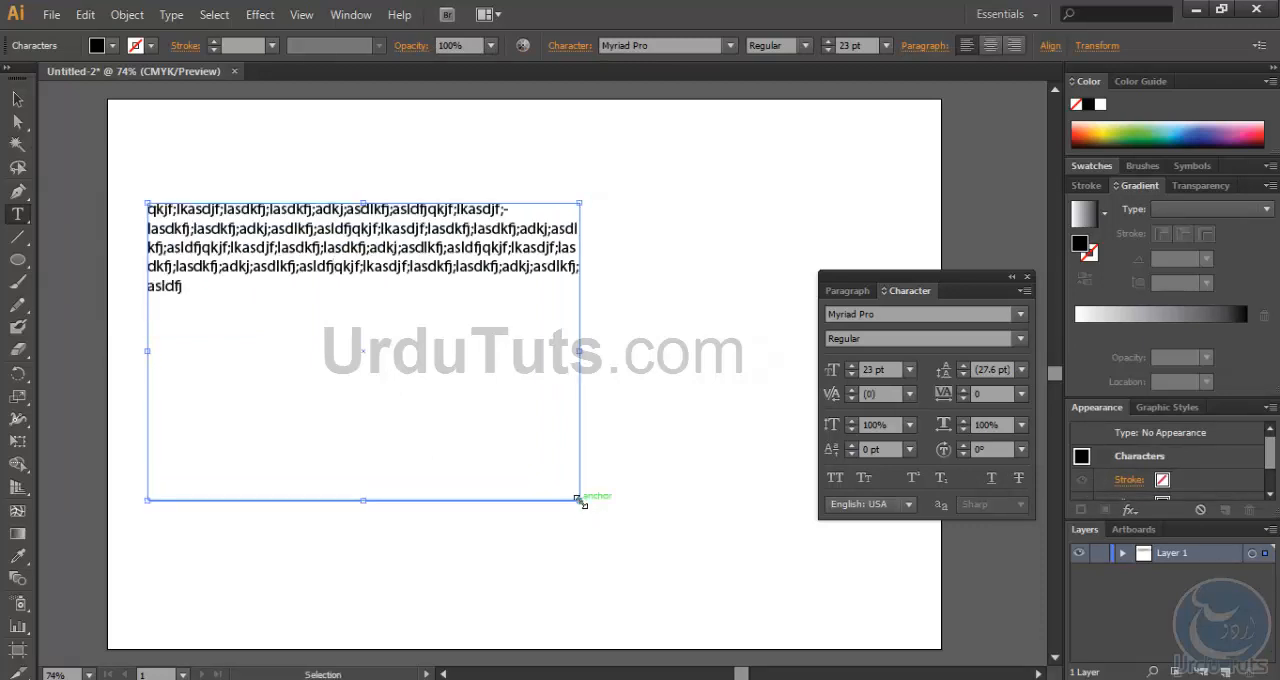
pyautogui.hotkey('ctrl', 'v')
pyautogui.hotkey('ctrl', 'v')
pyautogui.hotkey('ctrl', 'v')
# - Select all the placeholder text and move the floating Character and Paragraph panel group closer to the text frame
pyautogui.hotkey('ctrl', 'a')
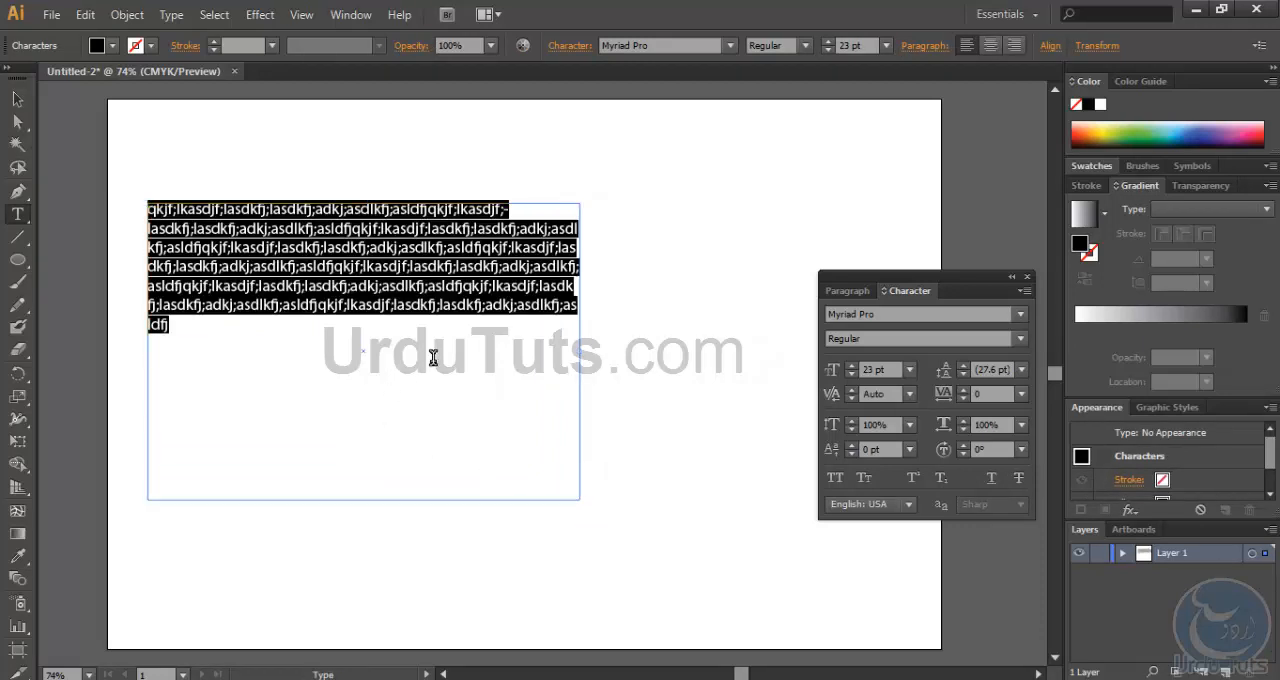
pyautogui.moveTo(916, 284); pyautogui.dragTo(787, 242)
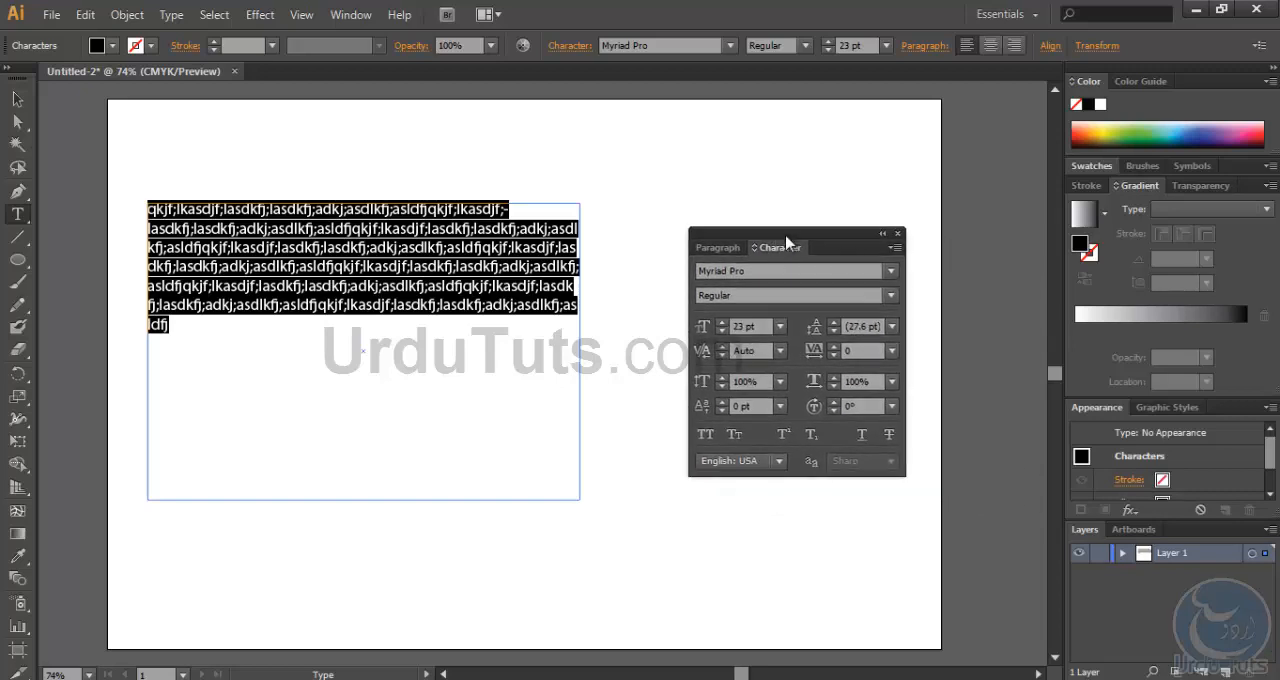
# - Try the fonts Aarvark Cafe, Acquaintance, Alan Den, AirCut Light and Amalgam Shadow on the selected paragraph
pyautogui.click(891, 273)
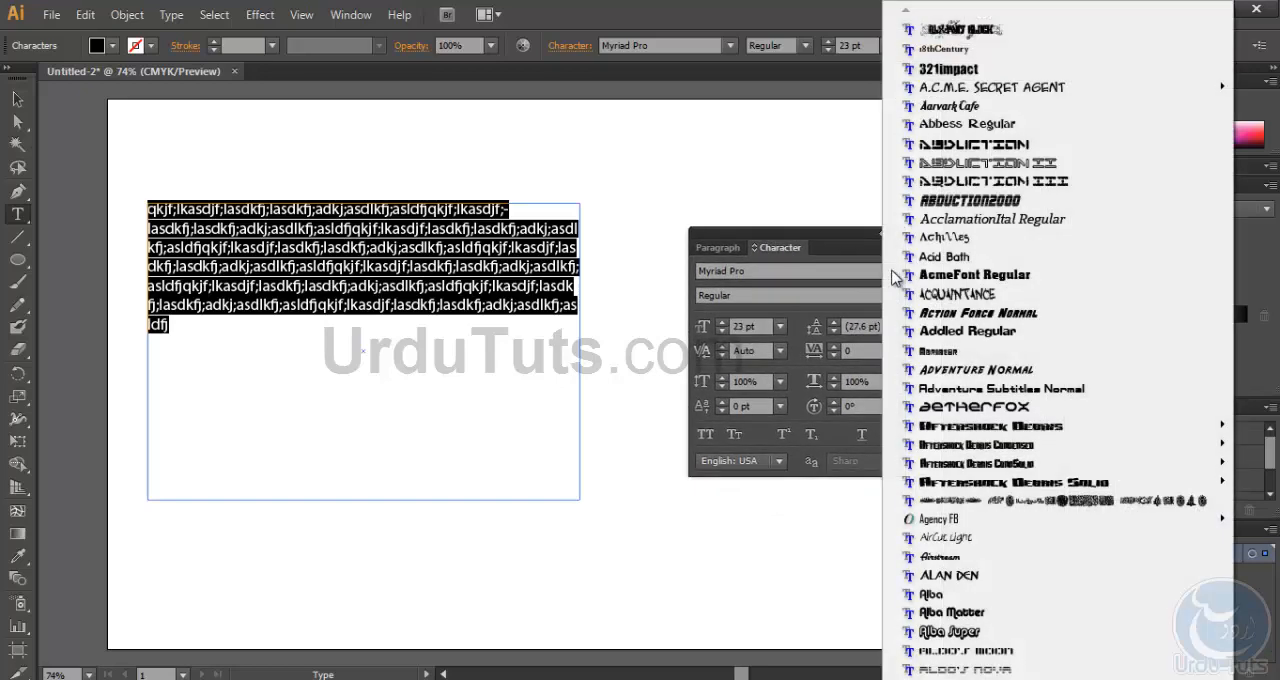
pyautogui.click(957, 108)
pyautogui.click(887, 270)
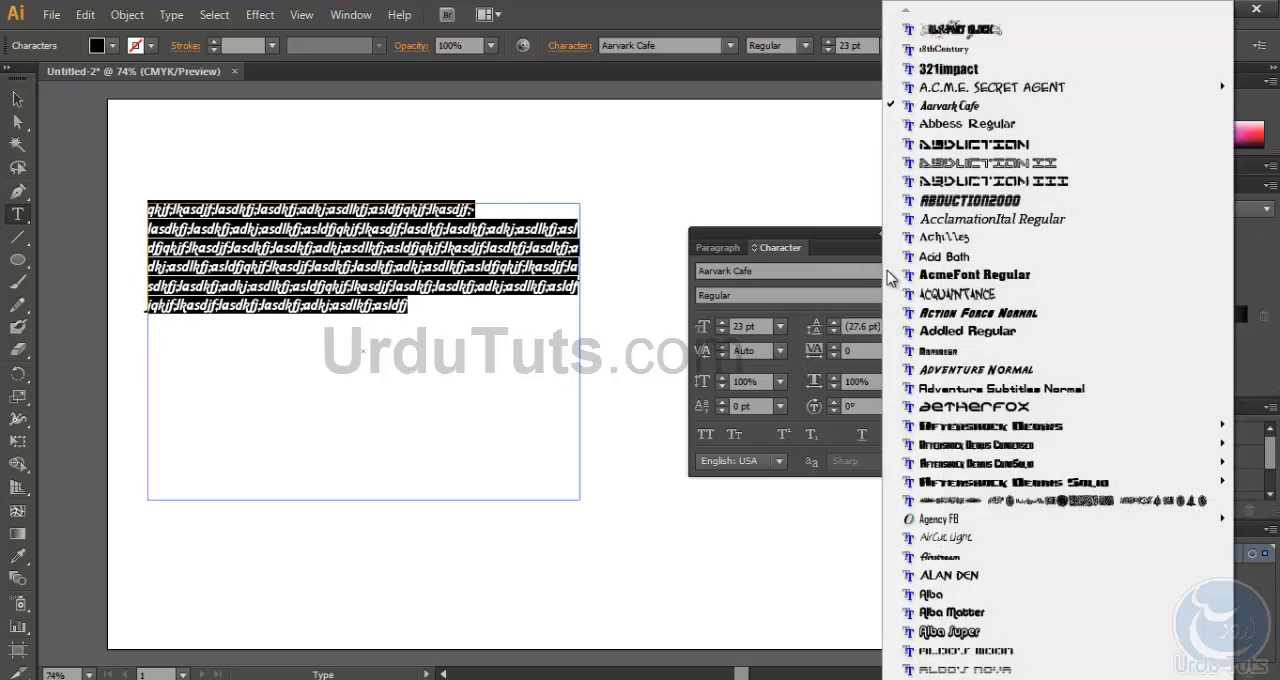
pyautogui.click(950, 294)
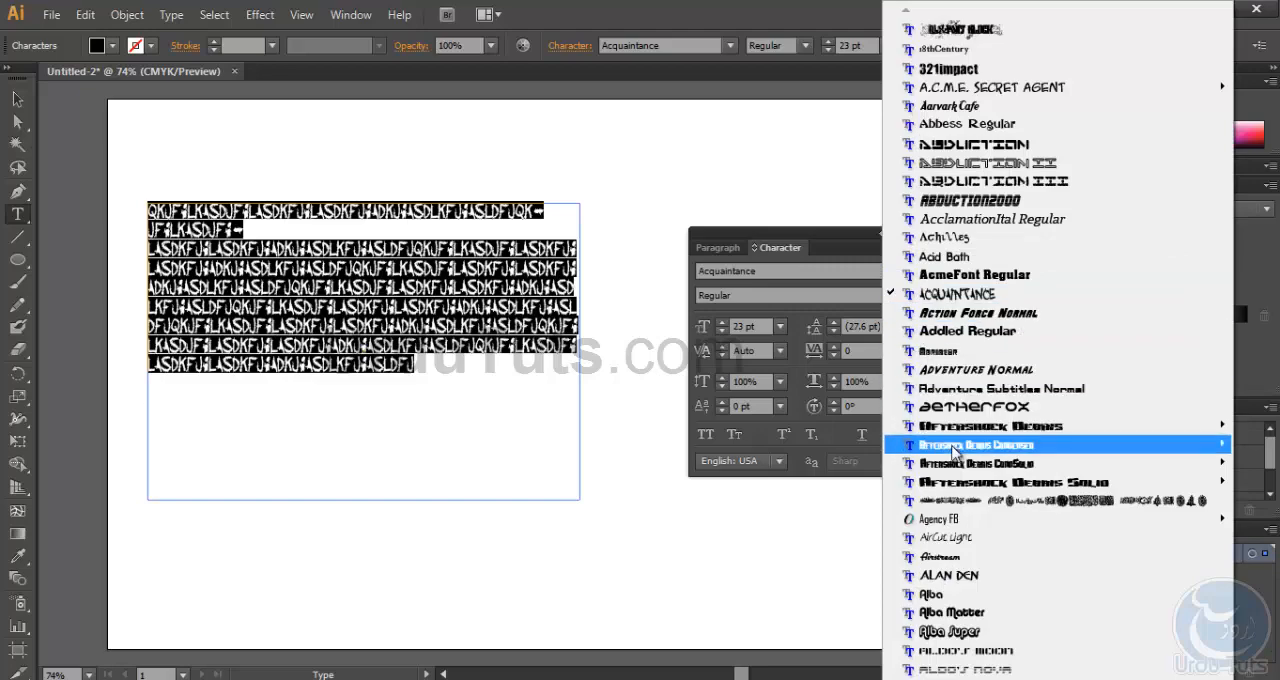
pyautogui.click(950, 575)
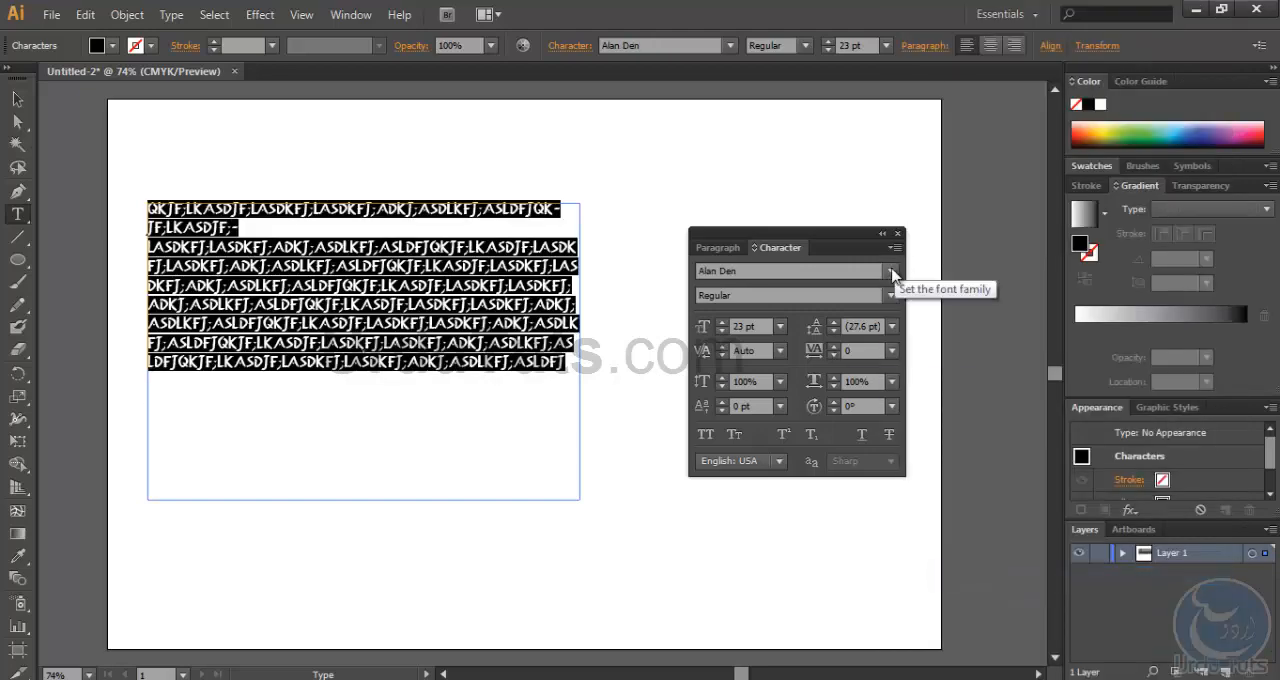
pyautogui.click(889, 271)
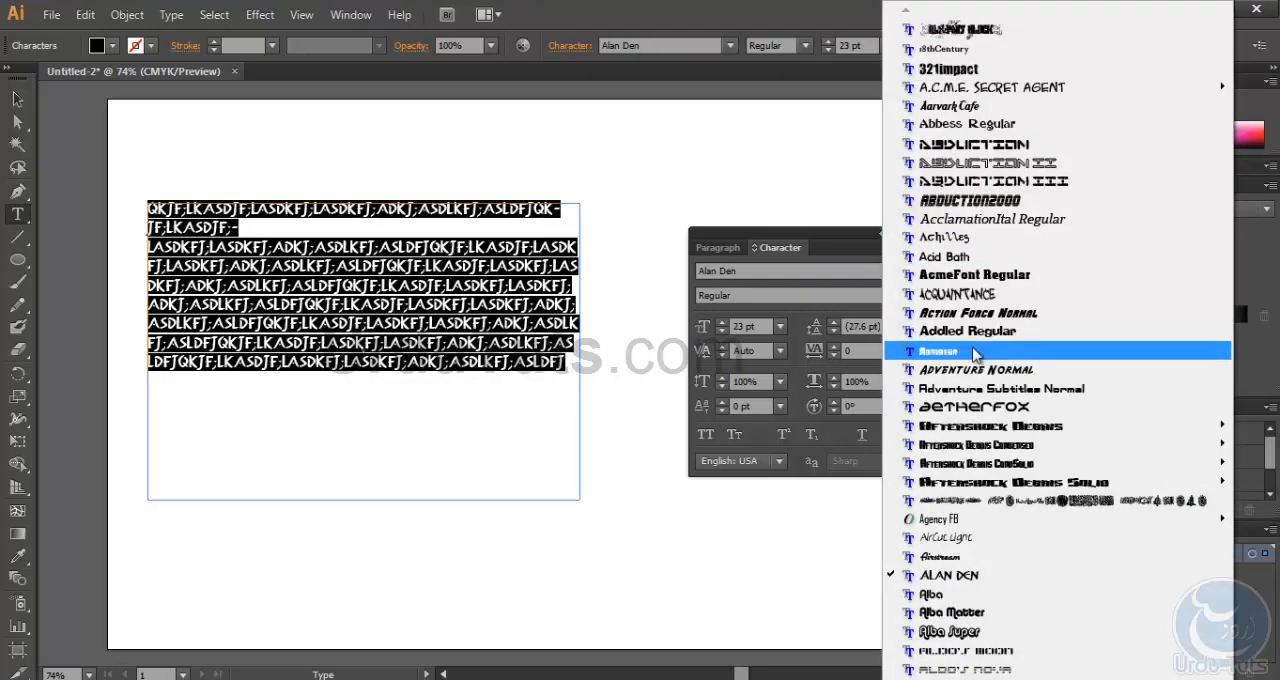
pyautogui.click(950, 537)
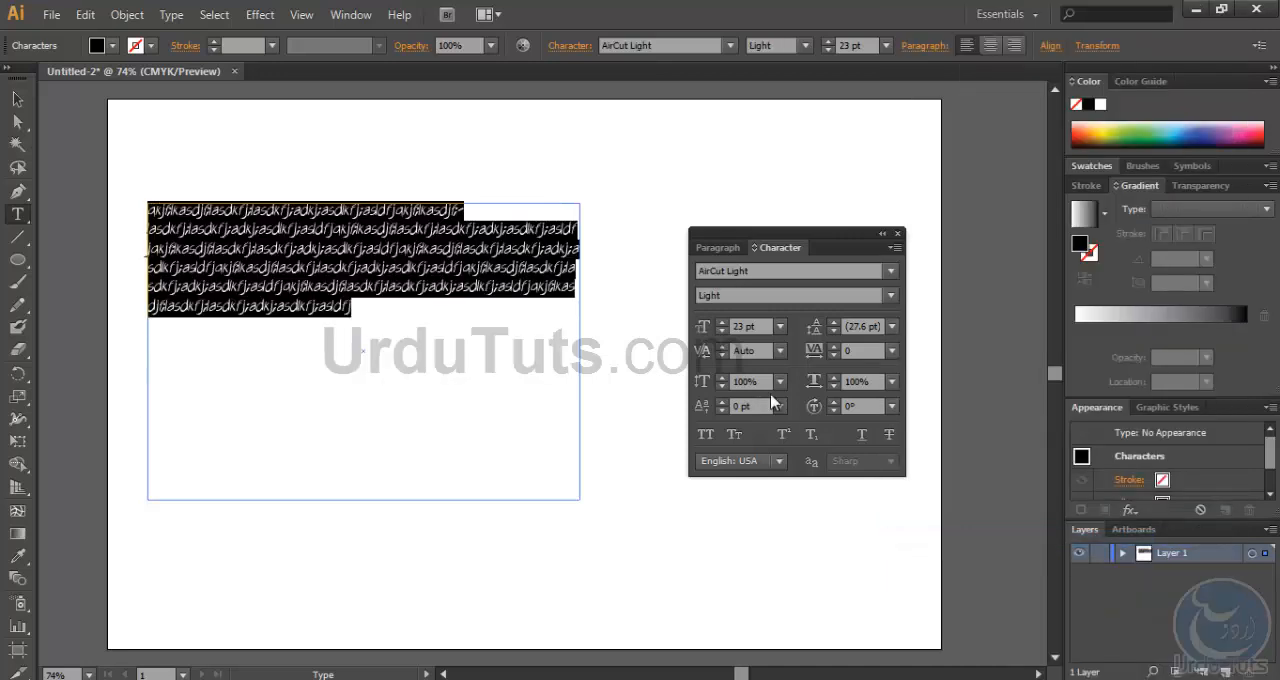
pyautogui.click(889, 271)
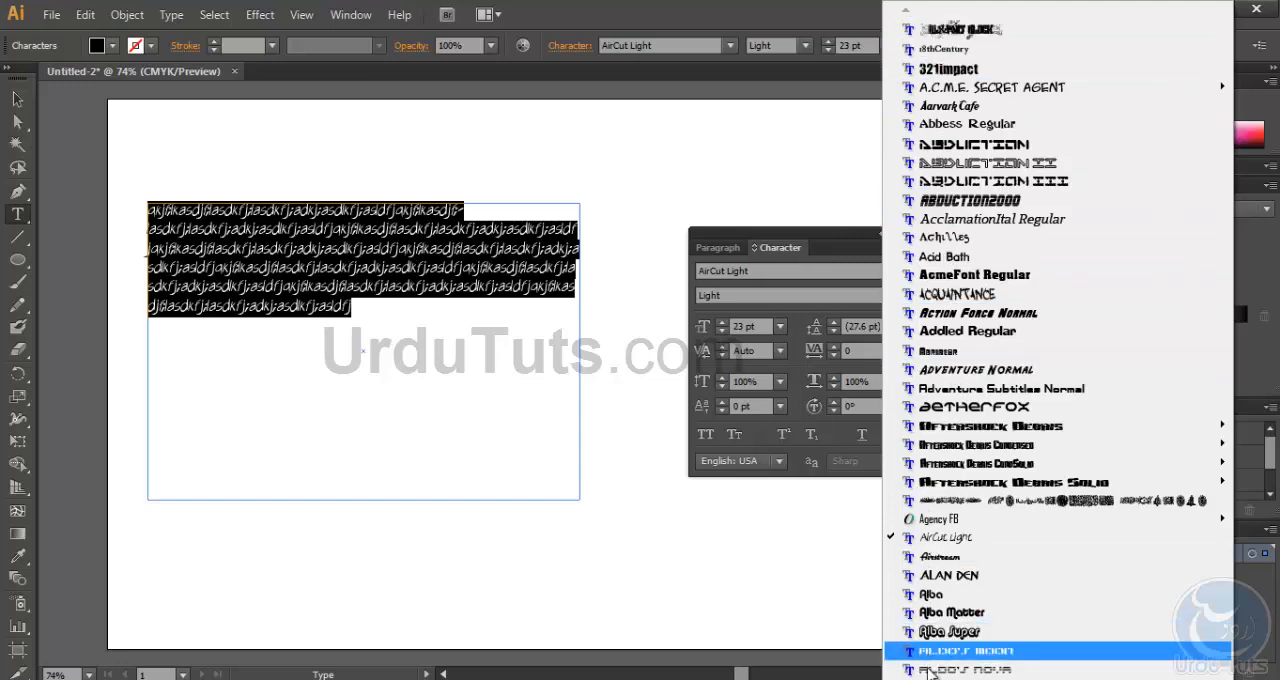
pyautogui.moveTo(931, 679)
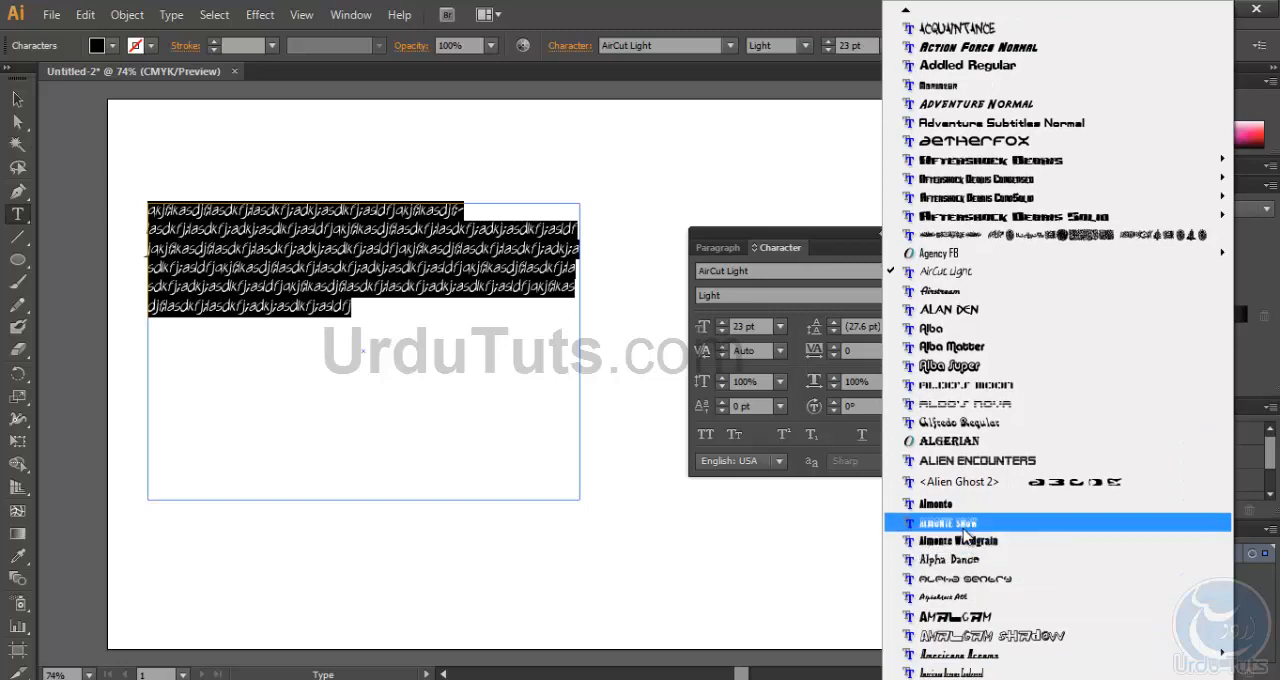
pyautogui.click(972, 635)
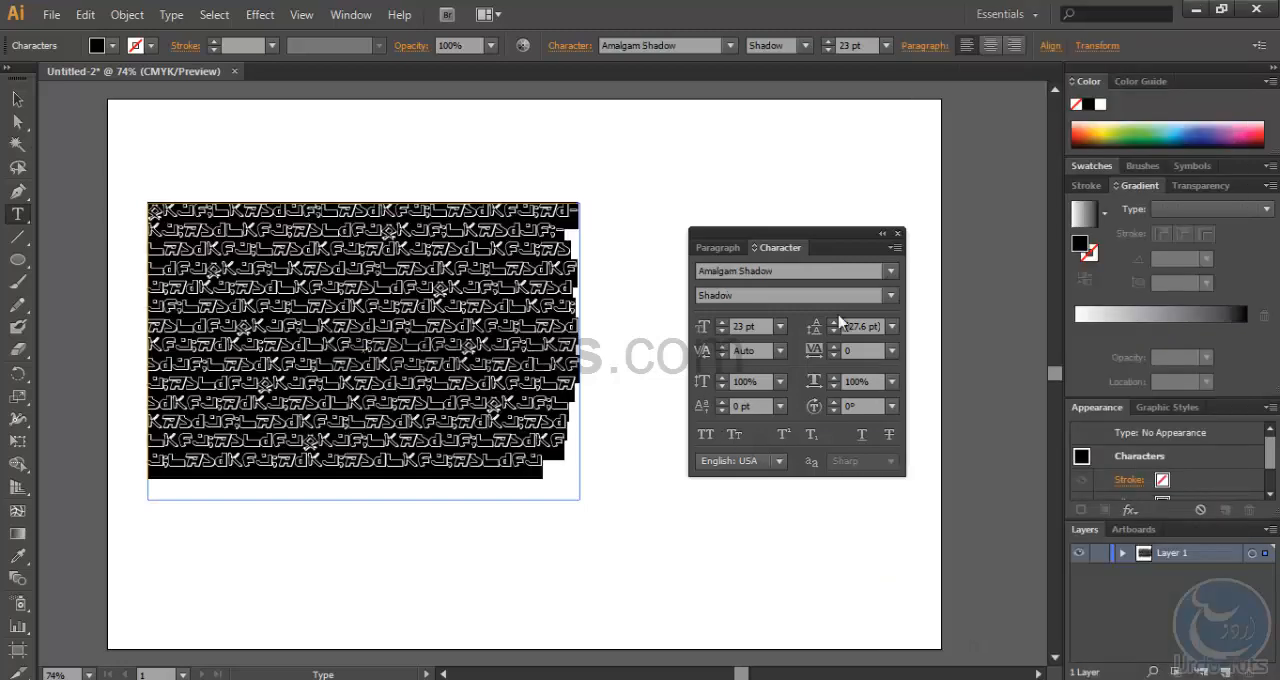
# - Set the selected paragraph's font to Agency FB Regular
pyautogui.click(889, 272)
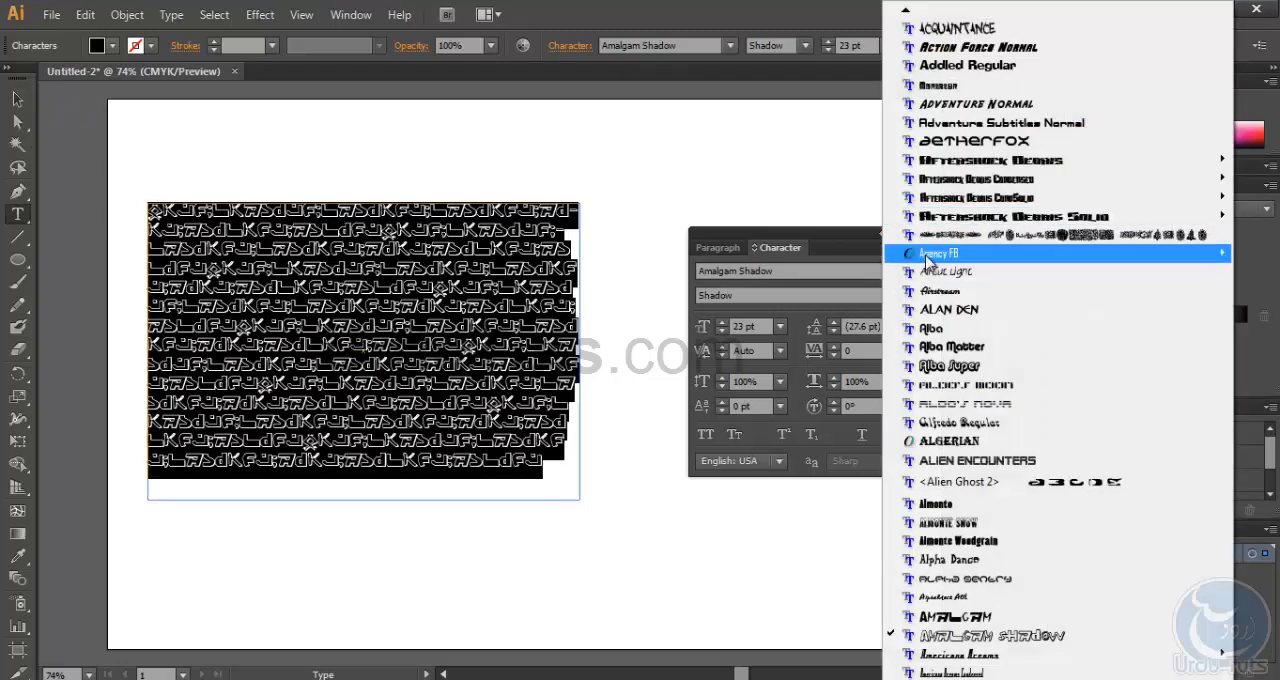
pyautogui.moveTo(926, 258)
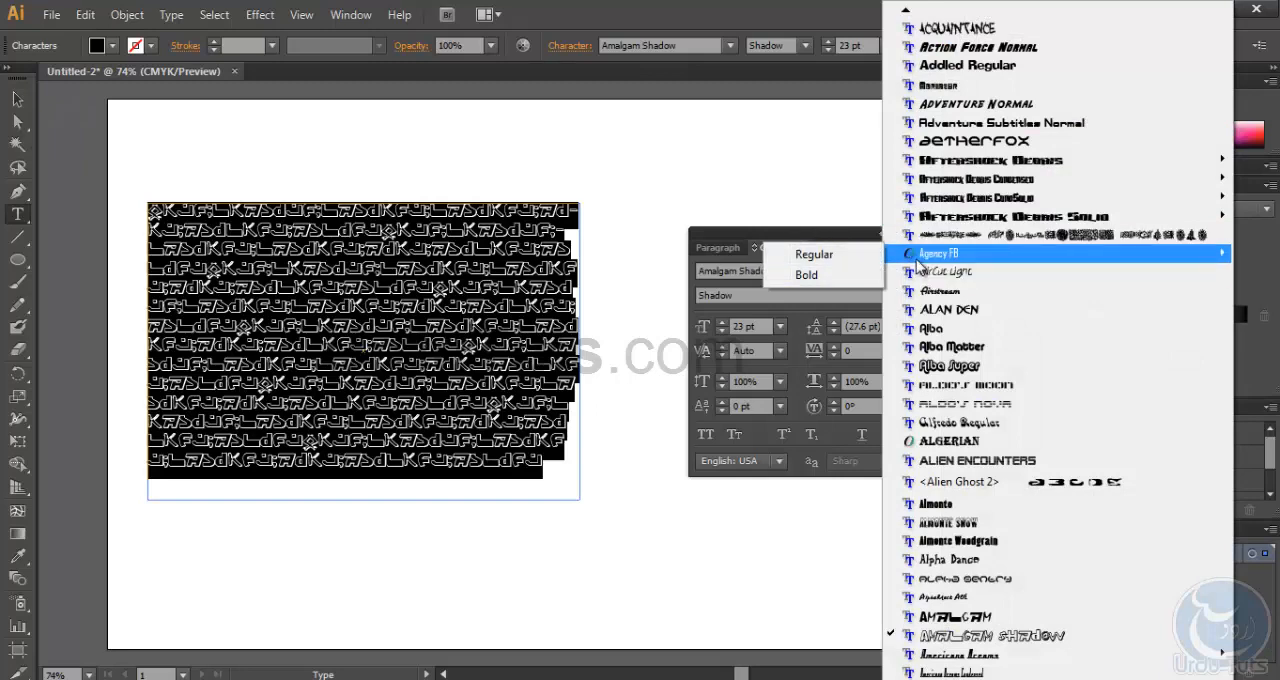
pyautogui.click(812, 256)
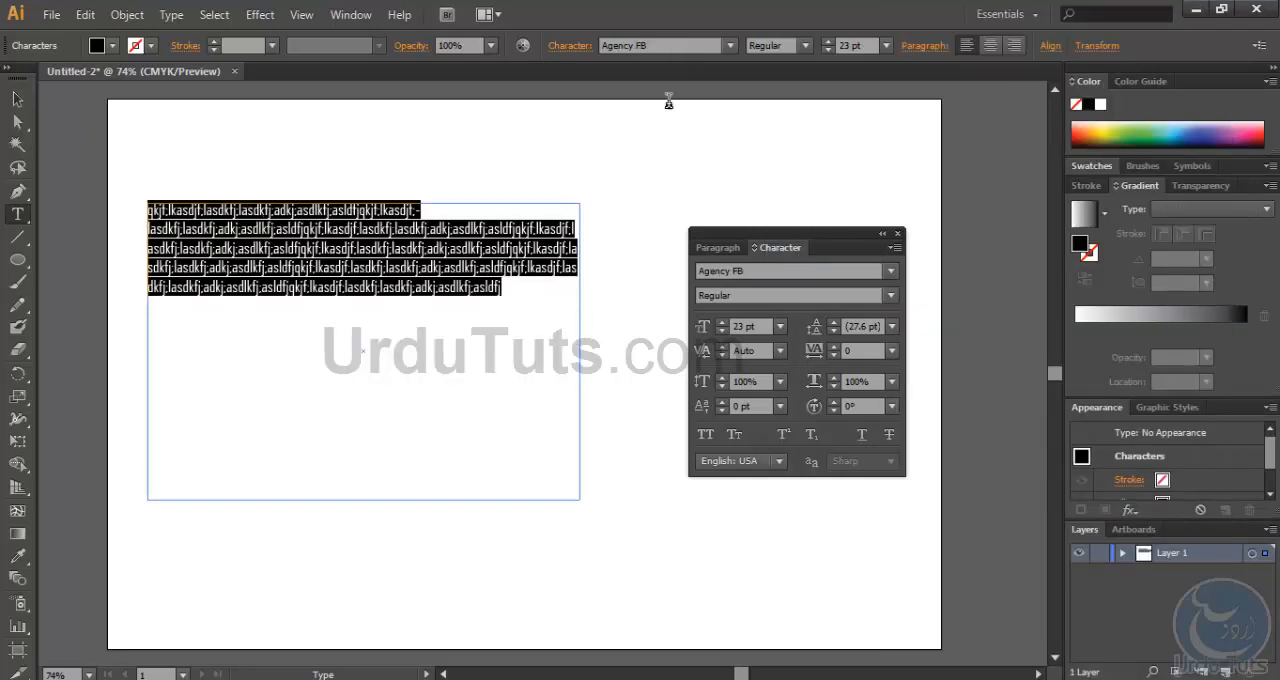
# - Enlarge the selected text, trying 42 pt and settling on a font size of 36 pt
pyautogui.click(721, 323)
pyautogui.click(721, 323)
pyautogui.click(721, 323)
pyautogui.click(721, 323)
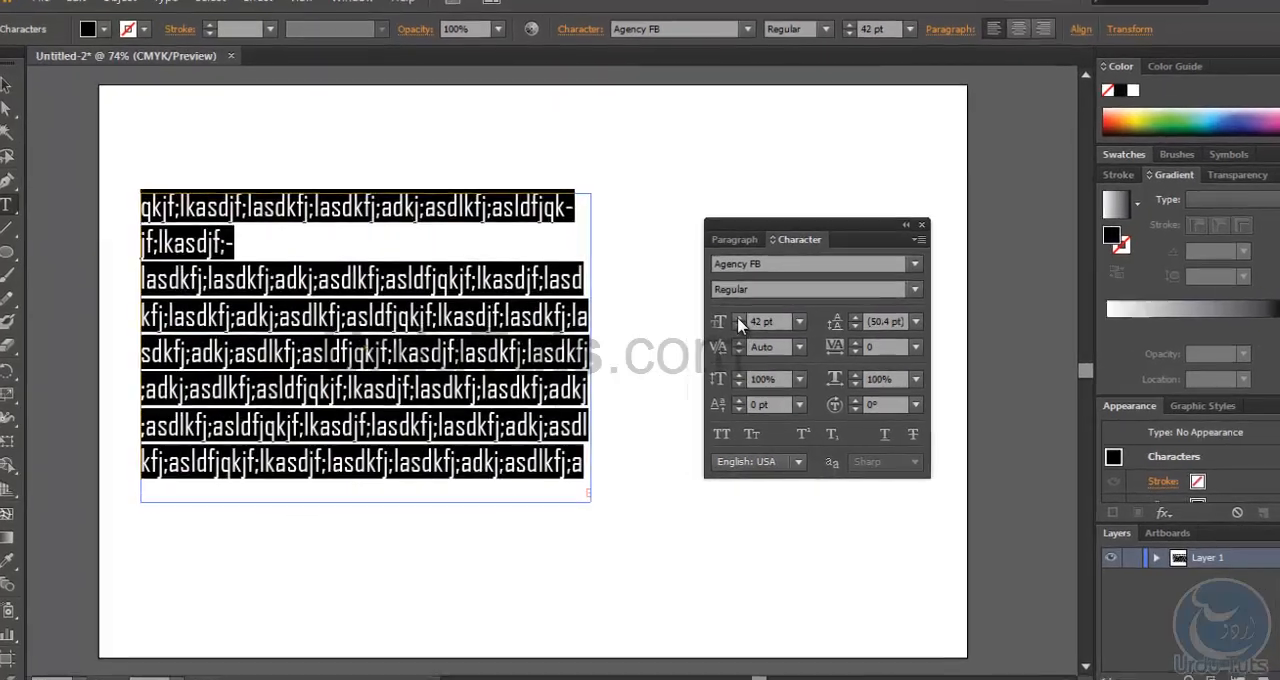
pyautogui.click(721, 323)
pyautogui.click(758, 323)
pyautogui.click(758, 323)
pyautogui.click(758, 323)
pyautogui.click(758, 323)
pyautogui.click(758, 323)
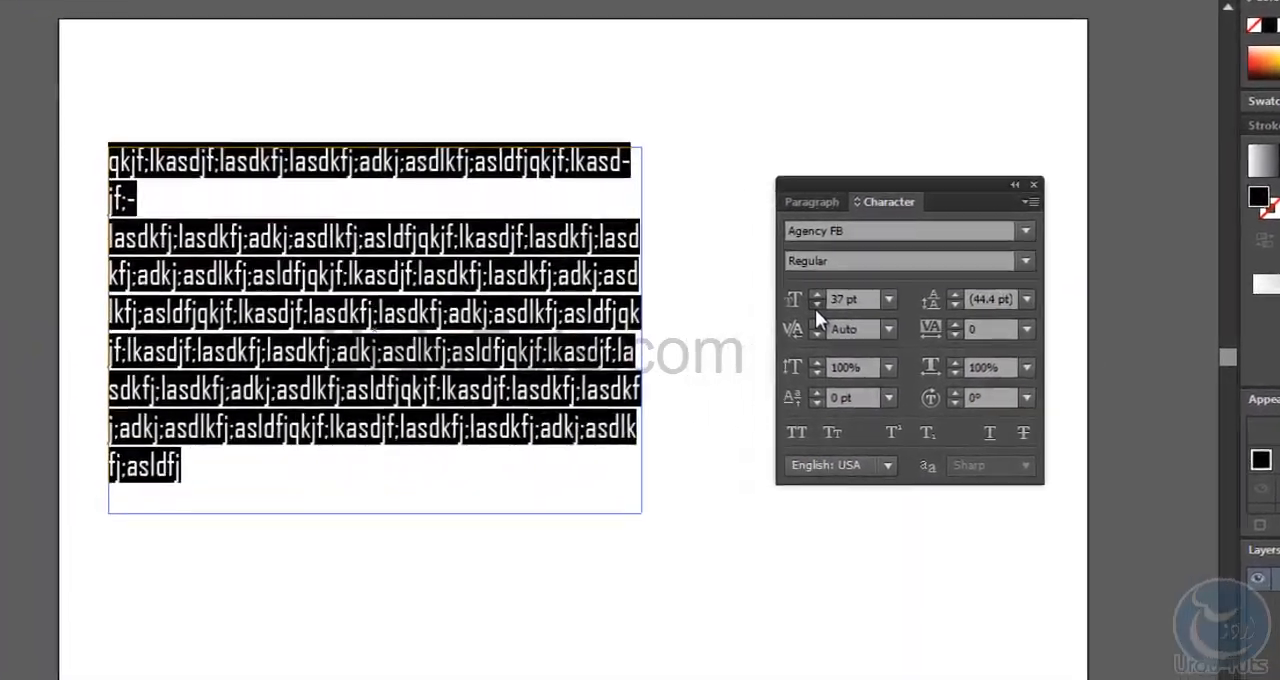
pyautogui.click(758, 323)
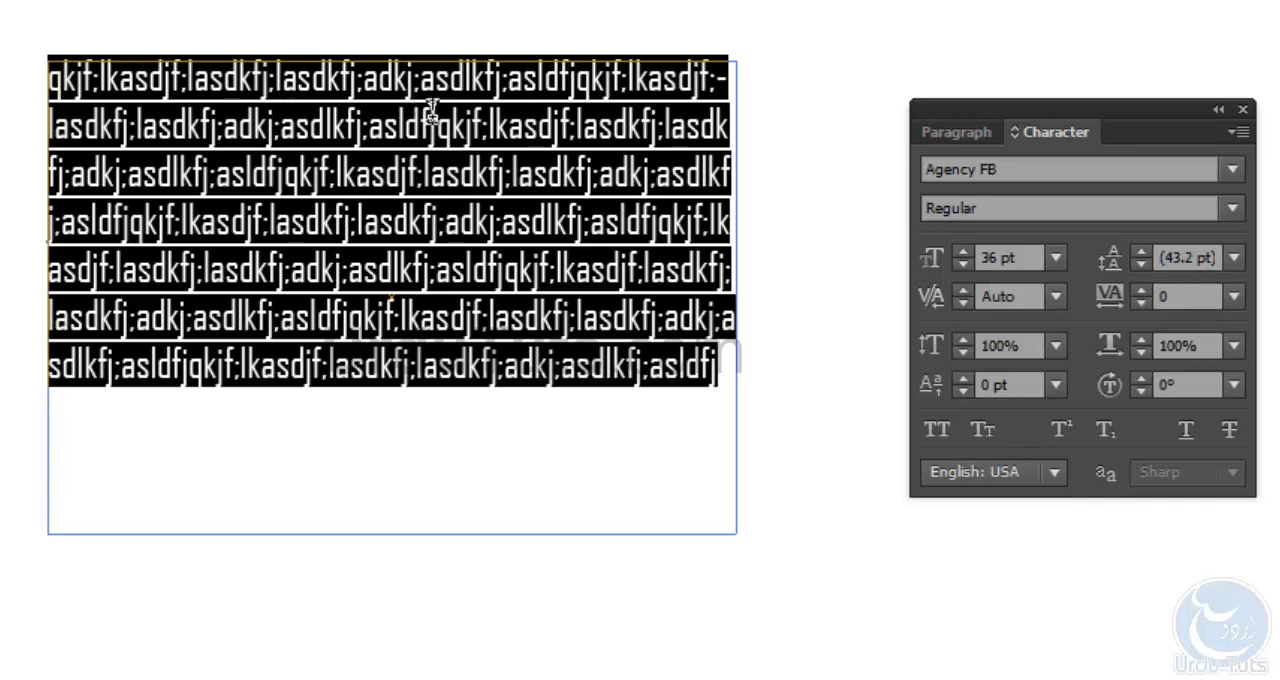
# - Try looser and tighter leading on the selected text, from 58 pt down to 1 pt
pyautogui.click(1138, 249)
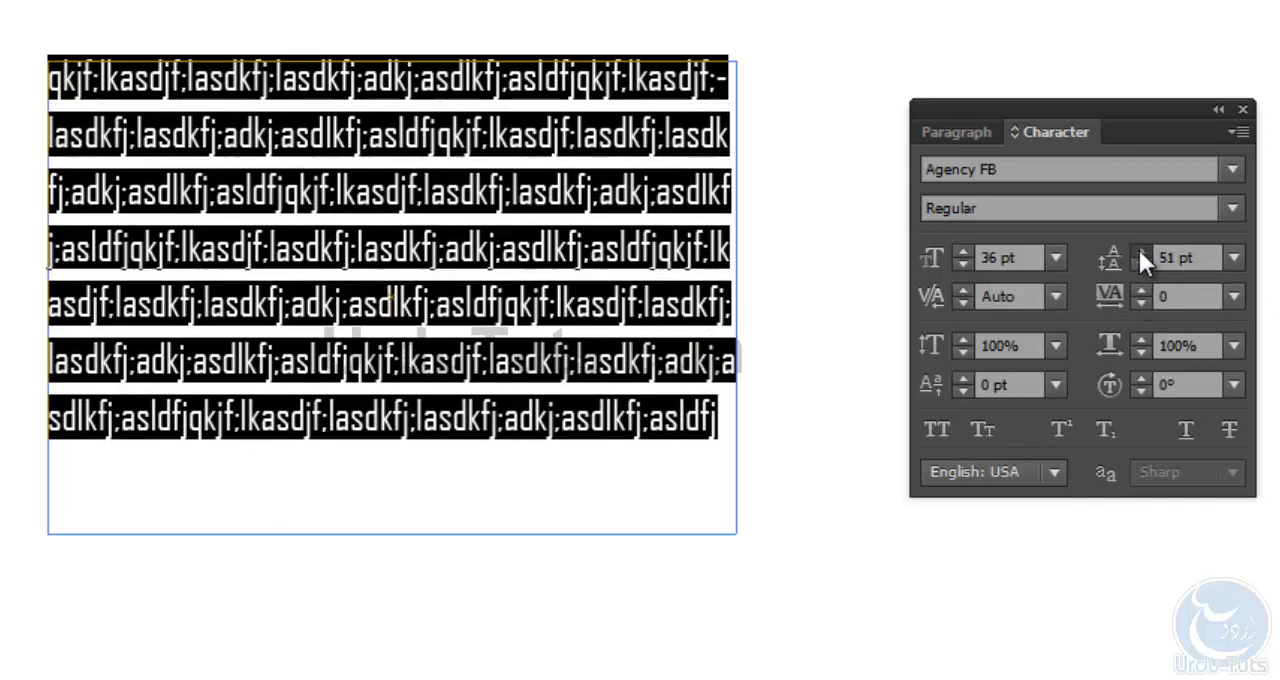
pyautogui.click(1141, 266)
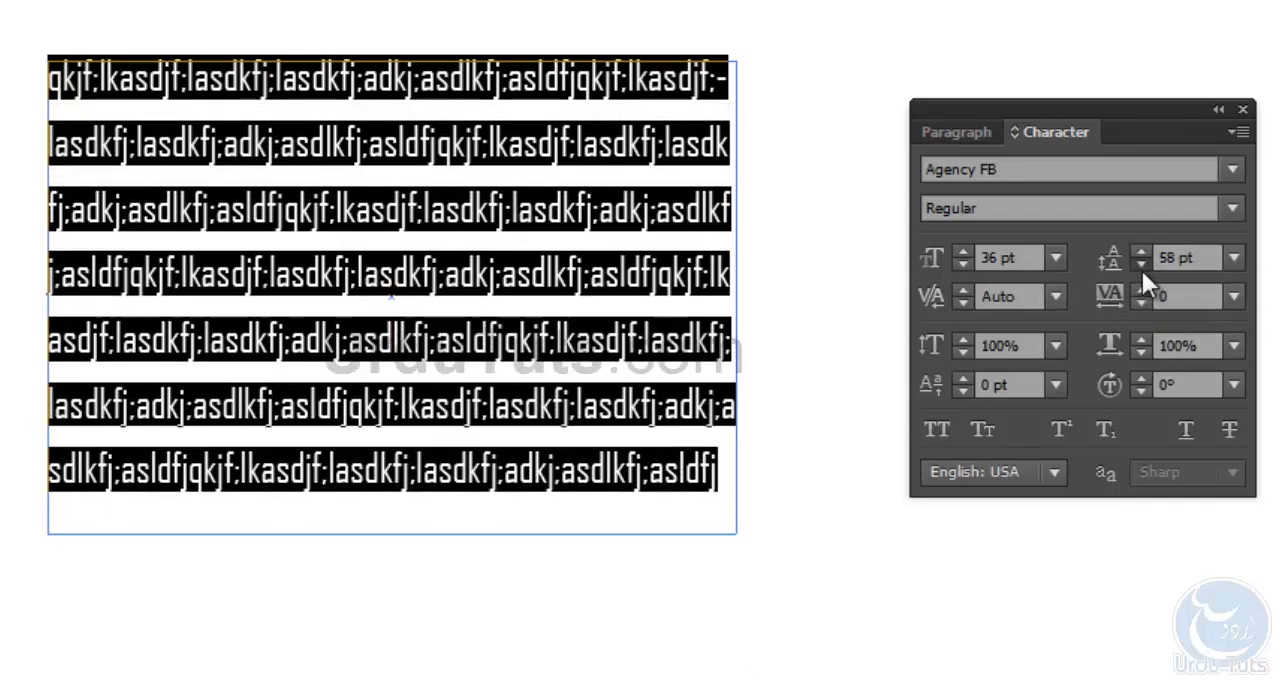
pyautogui.click(1141, 268)
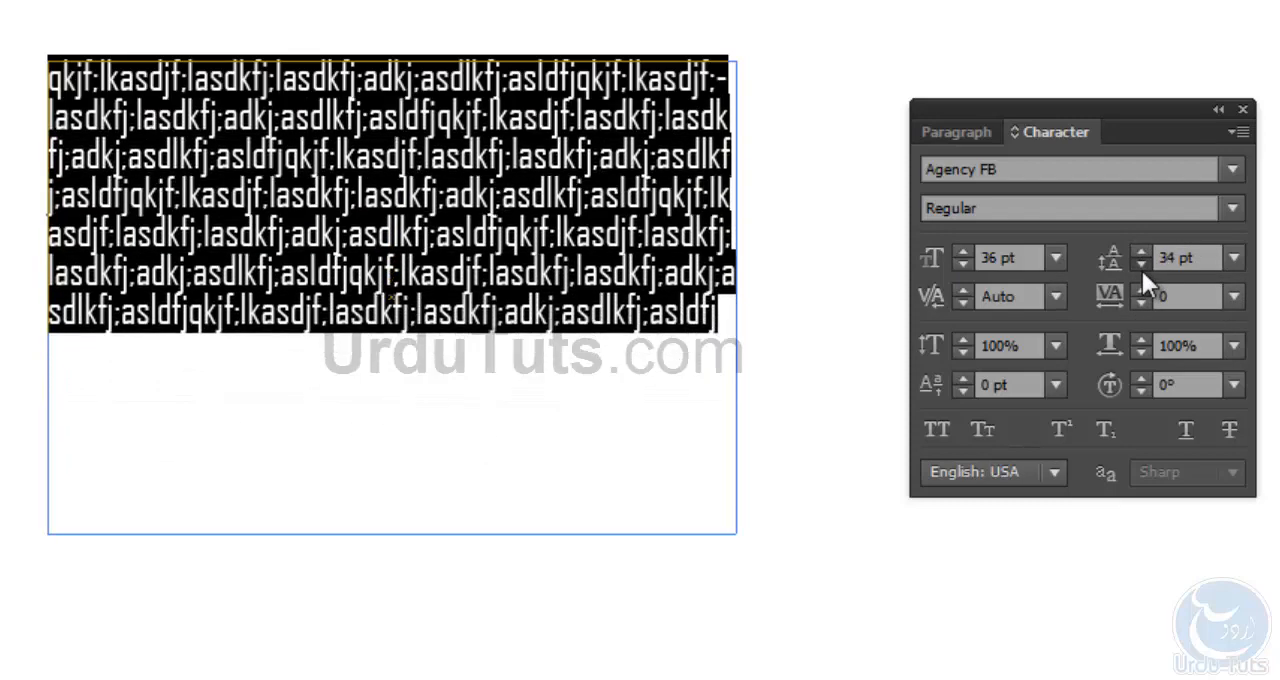
pyautogui.click(1141, 268)
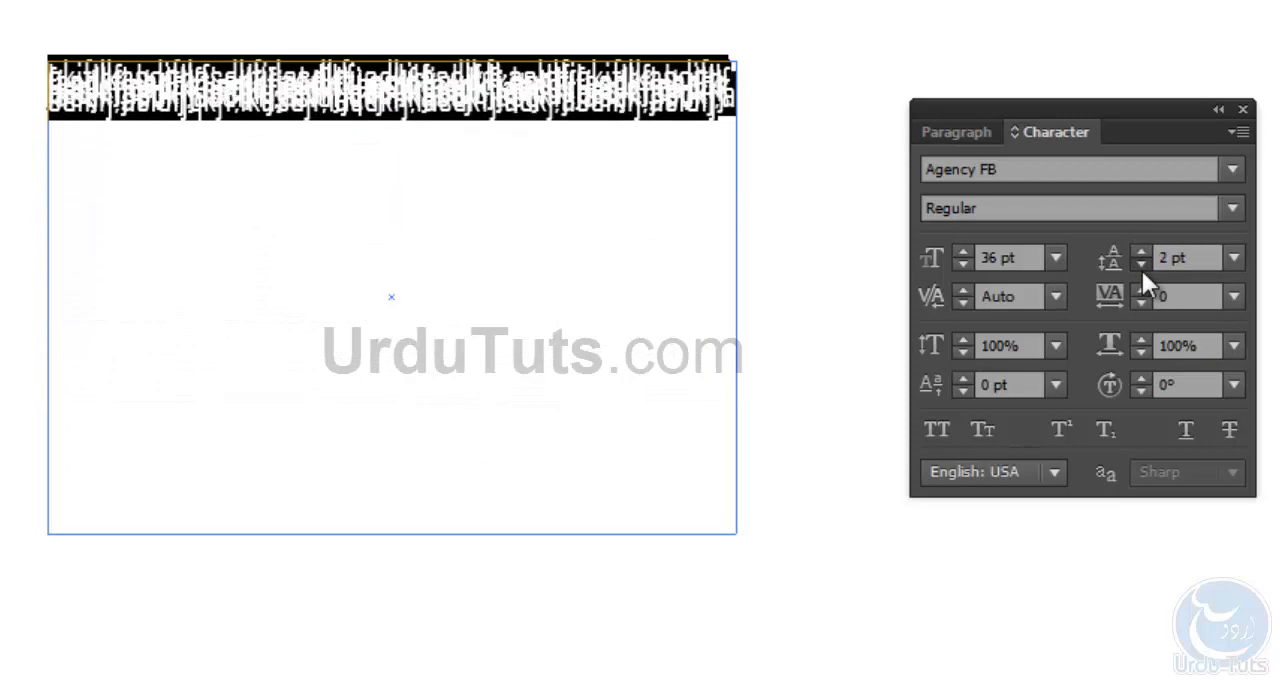
pyautogui.click(1140, 254)
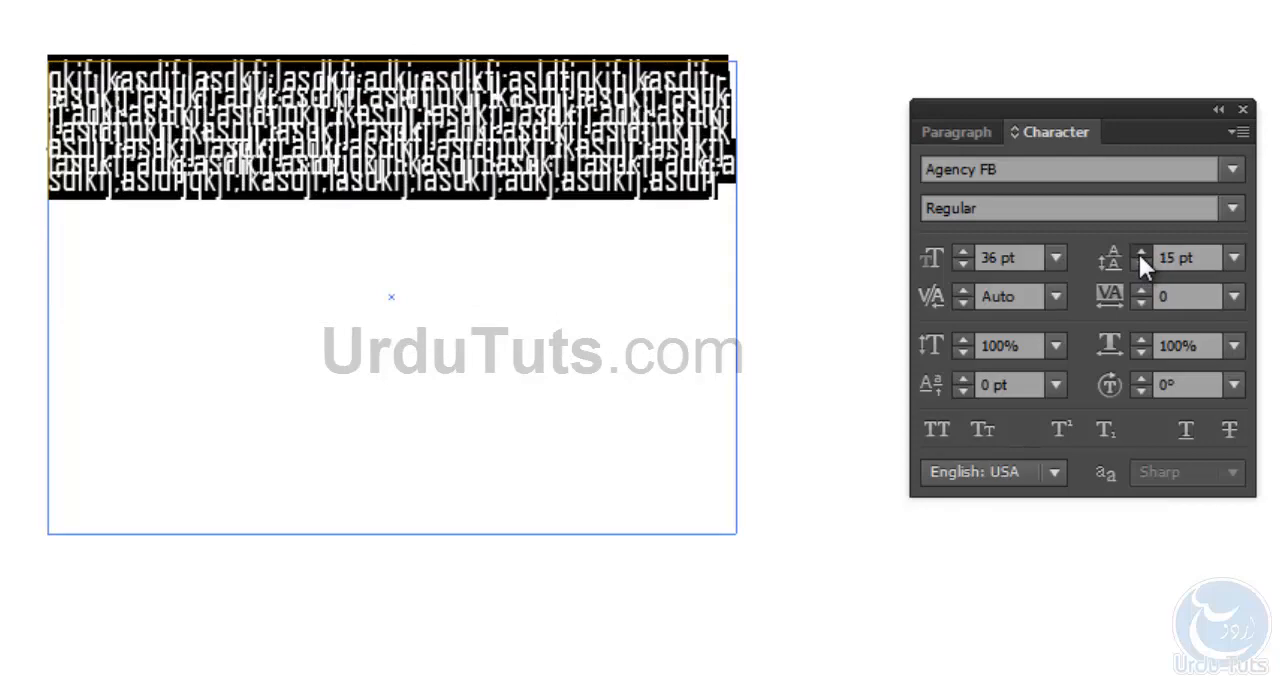
pyautogui.click(1141, 268)
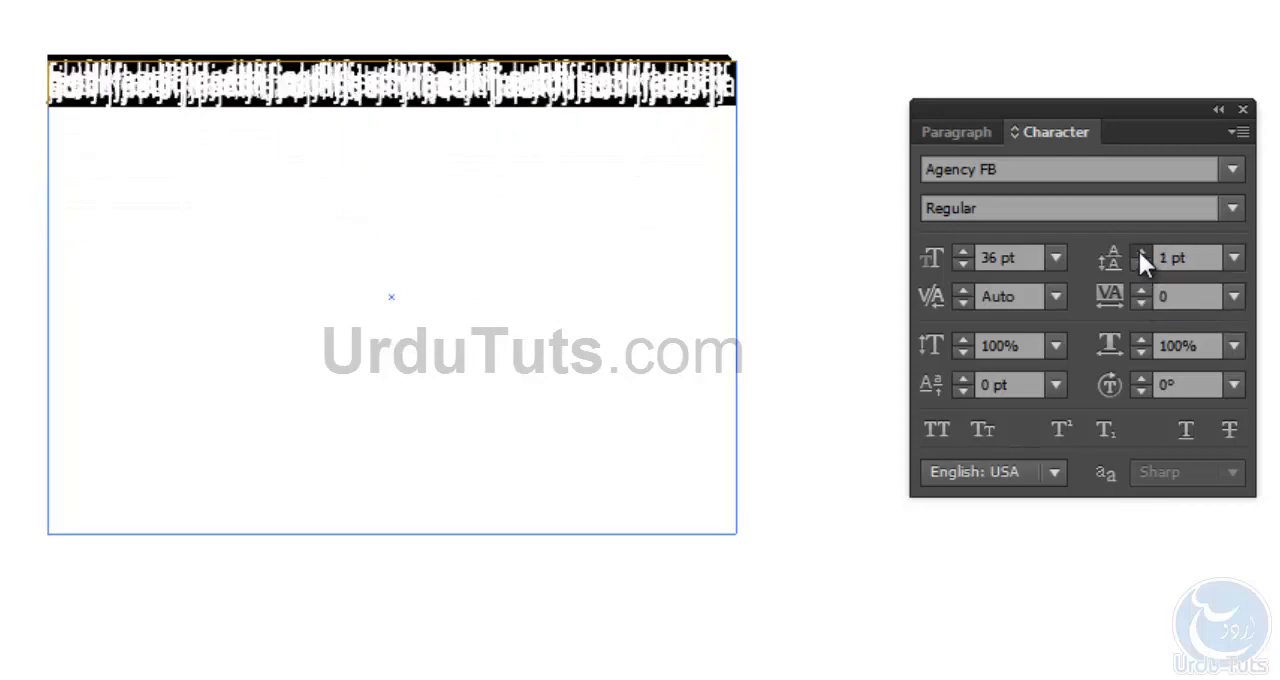
# - Set the leading of the selected text to 56 pt
pyautogui.click(1140, 252)
pyautogui.click(1140, 252)
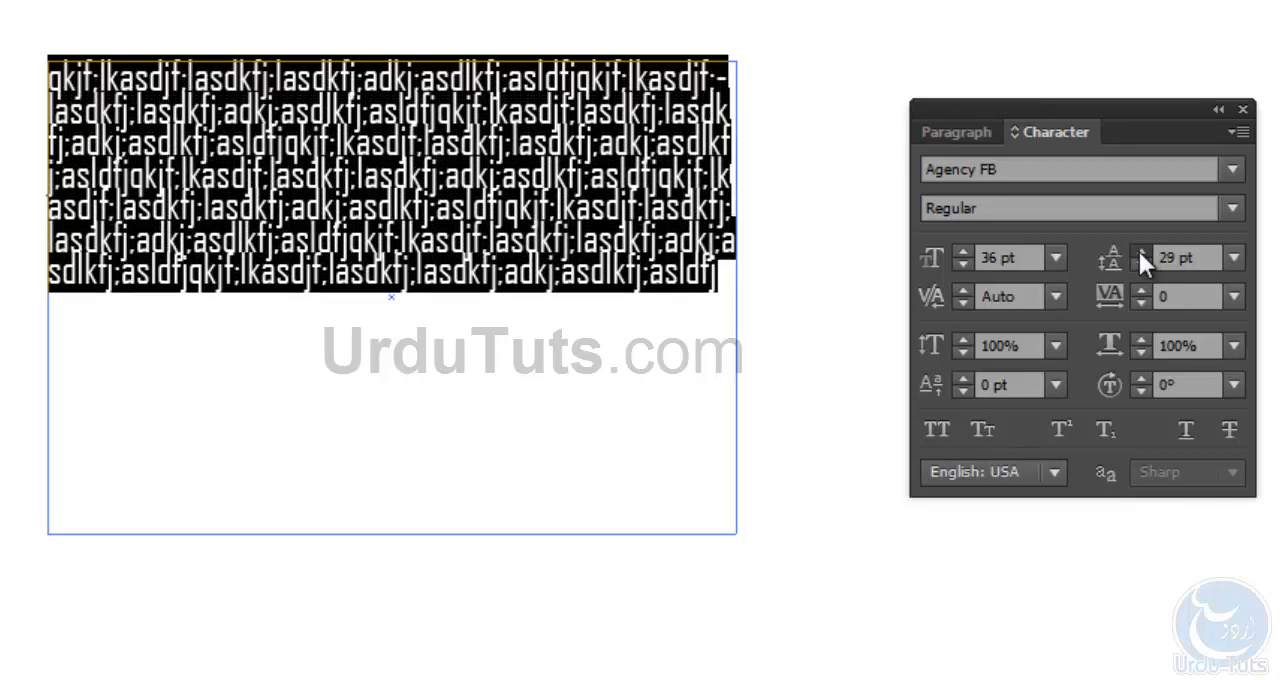
pyautogui.click(1139, 251)
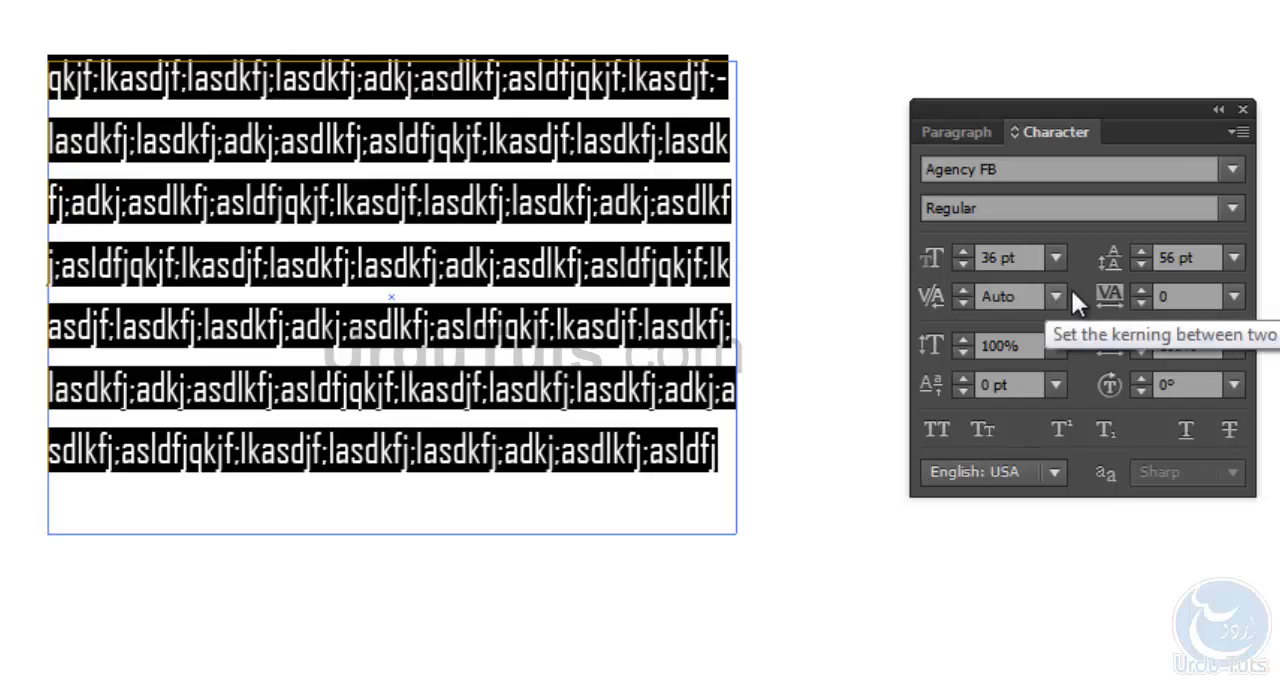
# - Increase the tracking of the selected text to 52
pyautogui.click(1141, 290)
pyautogui.click(1141, 290)
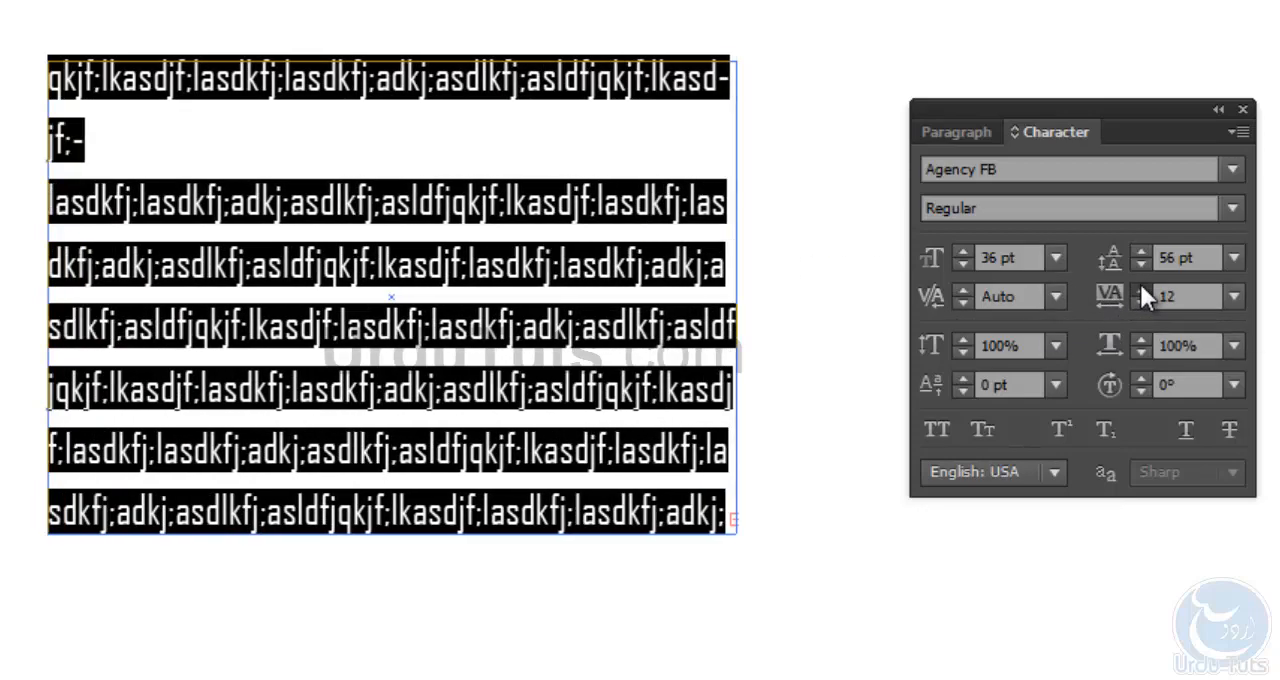
pyautogui.click(1141, 290)
pyautogui.click(1141, 290)
pyautogui.click(1141, 290)
pyautogui.click(1141, 287)
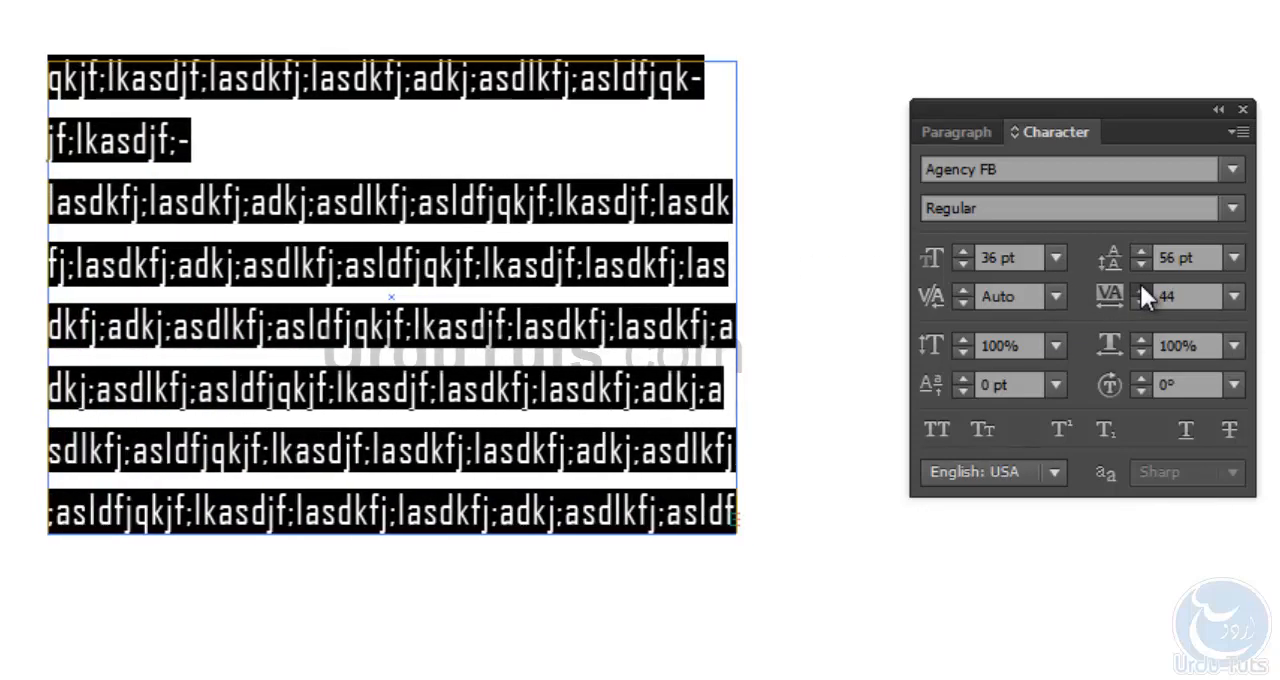
pyautogui.click(1141, 287)
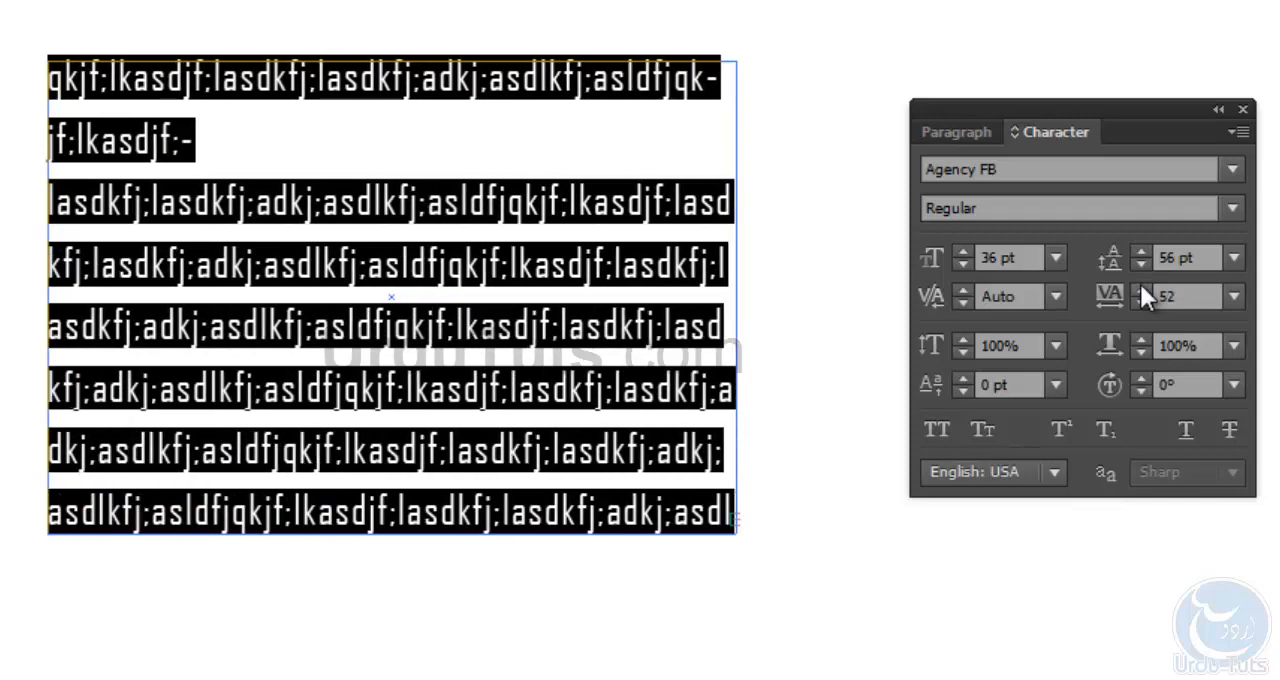
# - Increase the character rotation of the selected text to 76°
pyautogui.click(1142, 377)
pyautogui.click(1142, 377)
pyautogui.click(1142, 377)
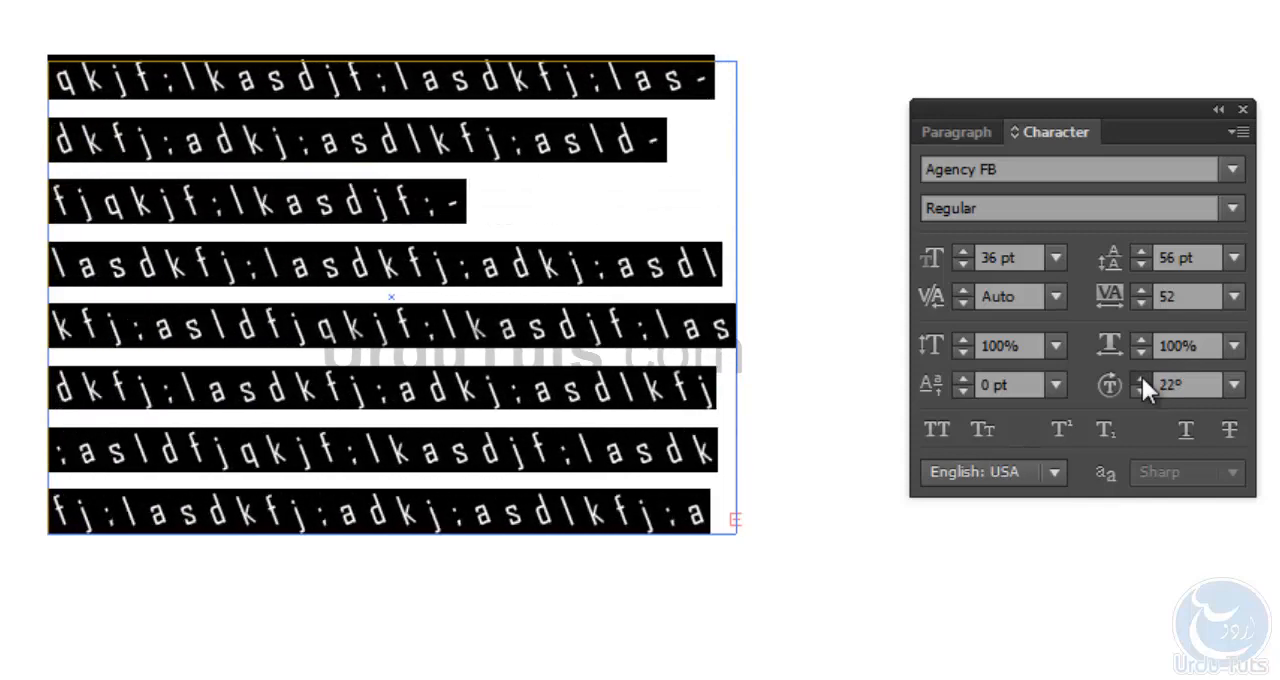
pyautogui.click(1142, 377)
pyautogui.click(1143, 377)
pyautogui.click(1143, 377)
pyautogui.click(1143, 377)
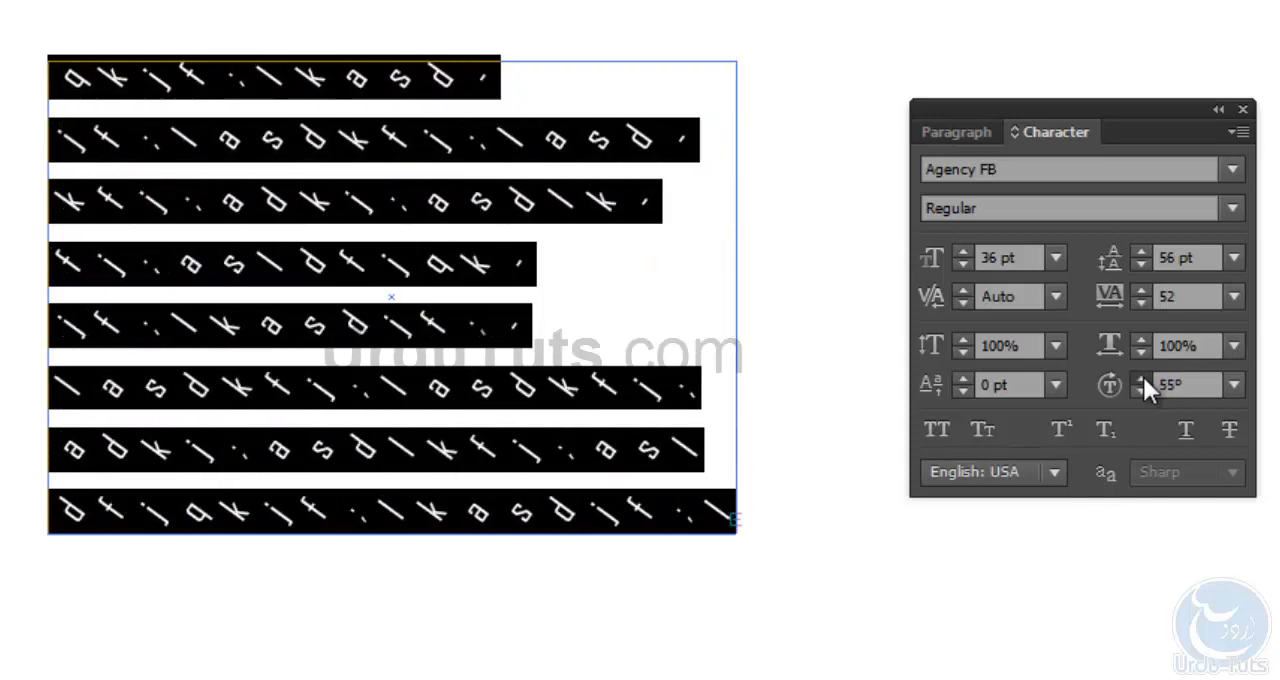
pyautogui.click(1143, 377)
pyautogui.click(1143, 377)
pyautogui.click(1143, 377)
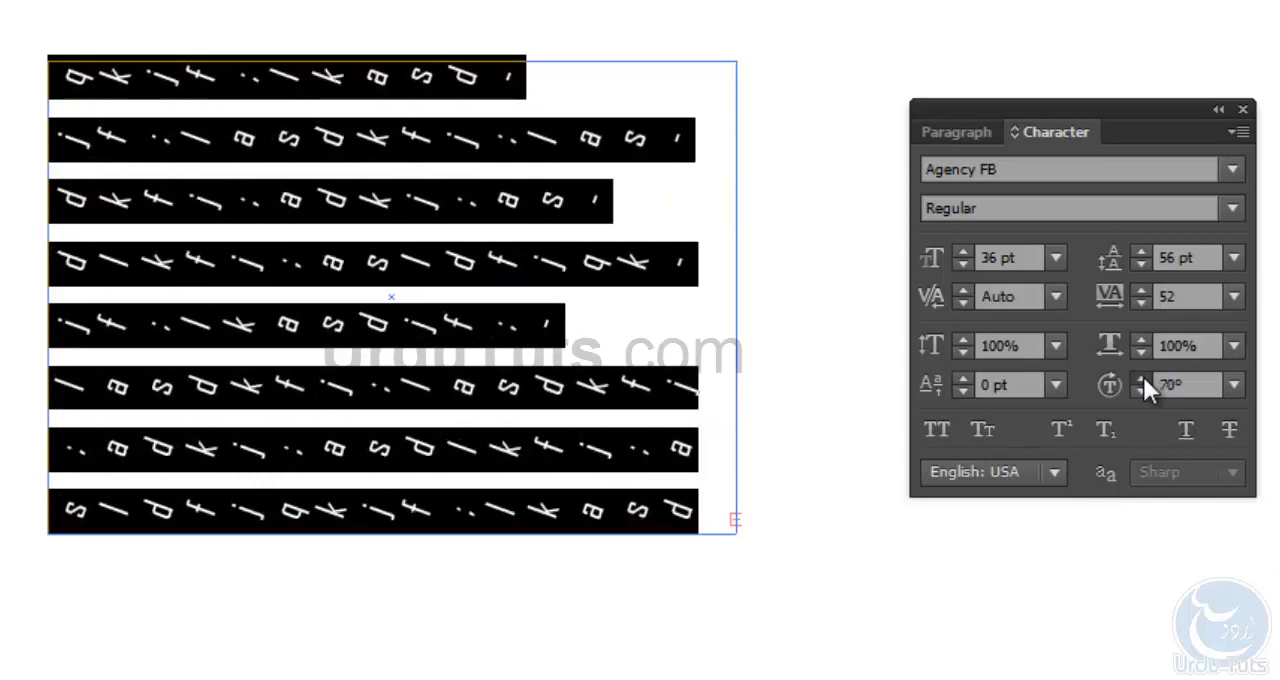
pyautogui.click(1143, 377)
pyautogui.click(1143, 377)
pyautogui.click(1143, 377)
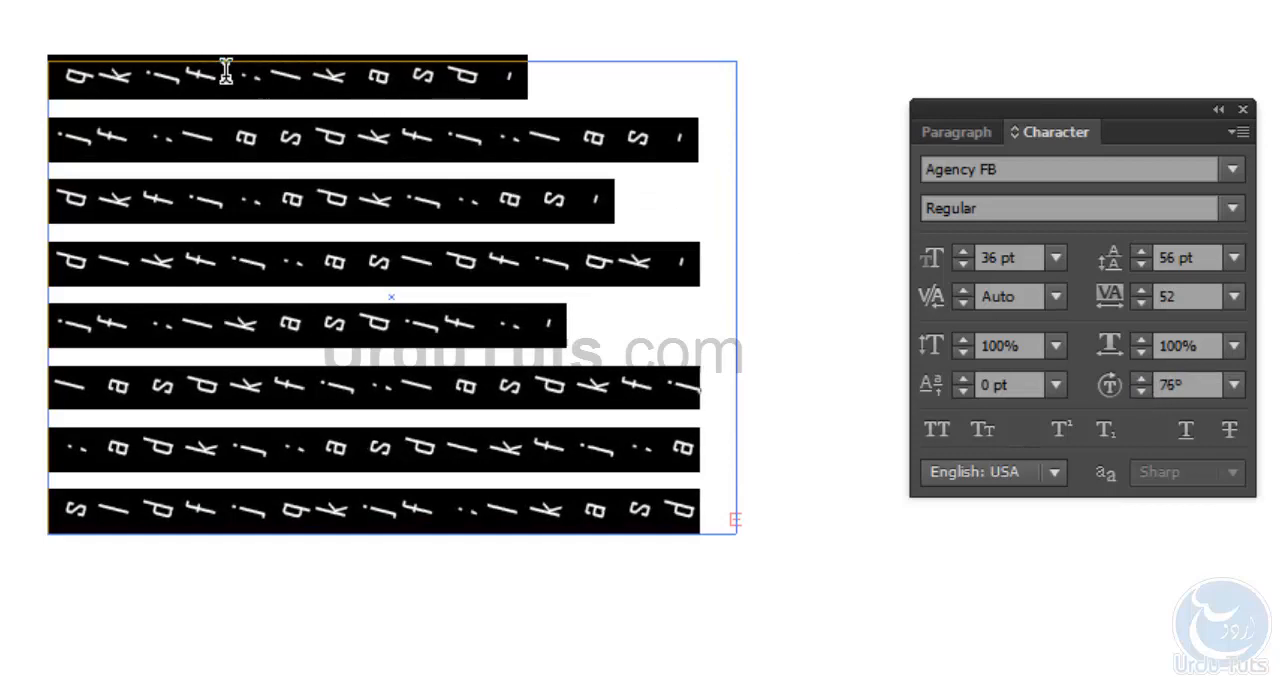
# - Select the text from its start to near the end of the last visible line, reset its character rotation to 0°, and deselect it
pyautogui.moveTo(66, 76); pyautogui.dragTo(657, 500)
pyautogui.click(1147, 385)
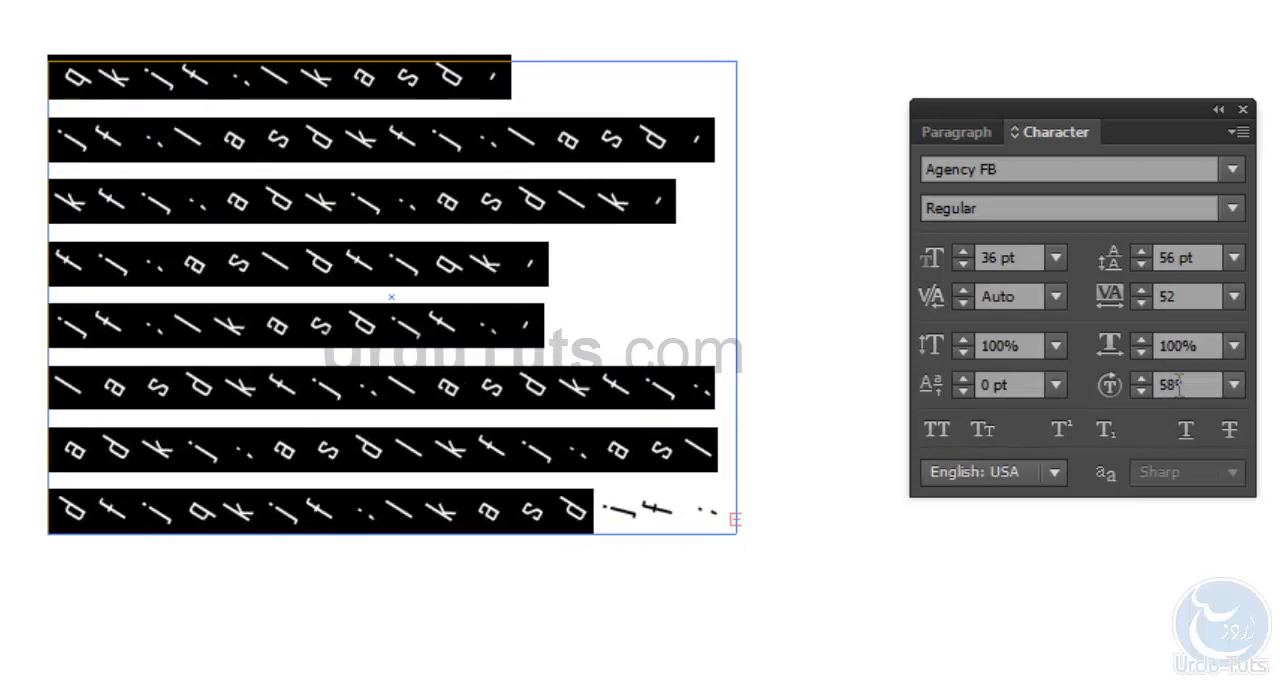
pyautogui.click(1234, 385)
pyautogui.click(1264, 131)
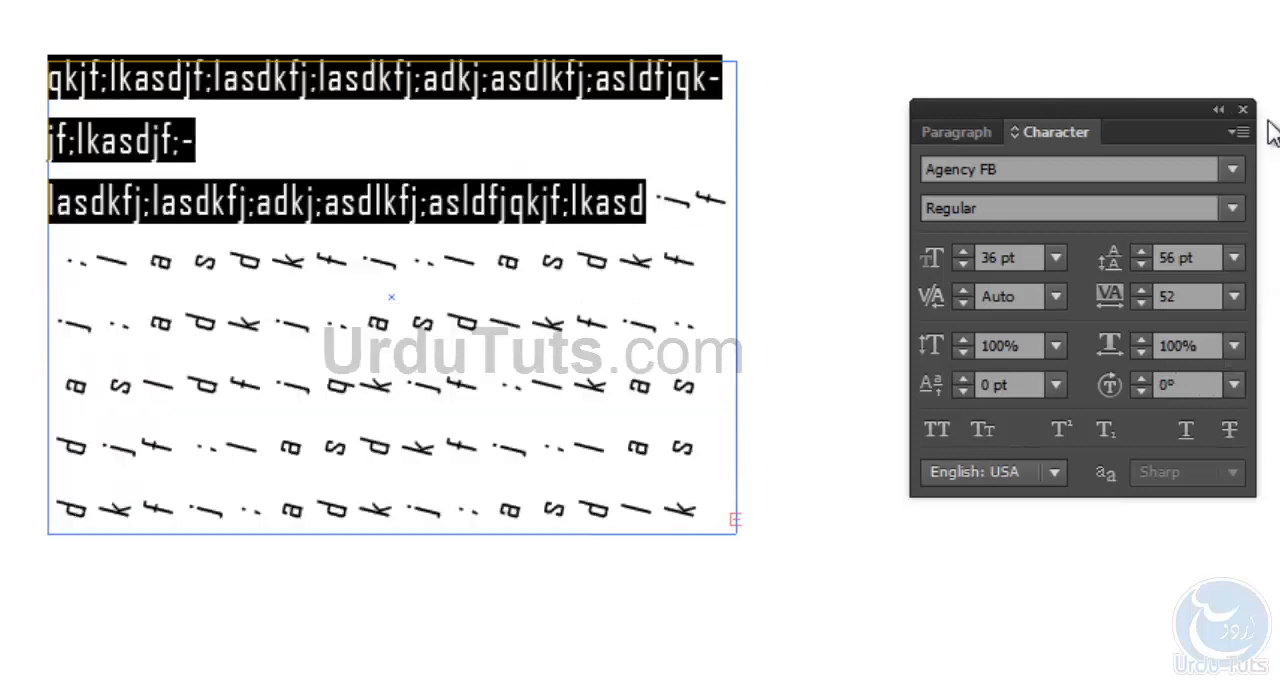
pyautogui.click(536, 253)
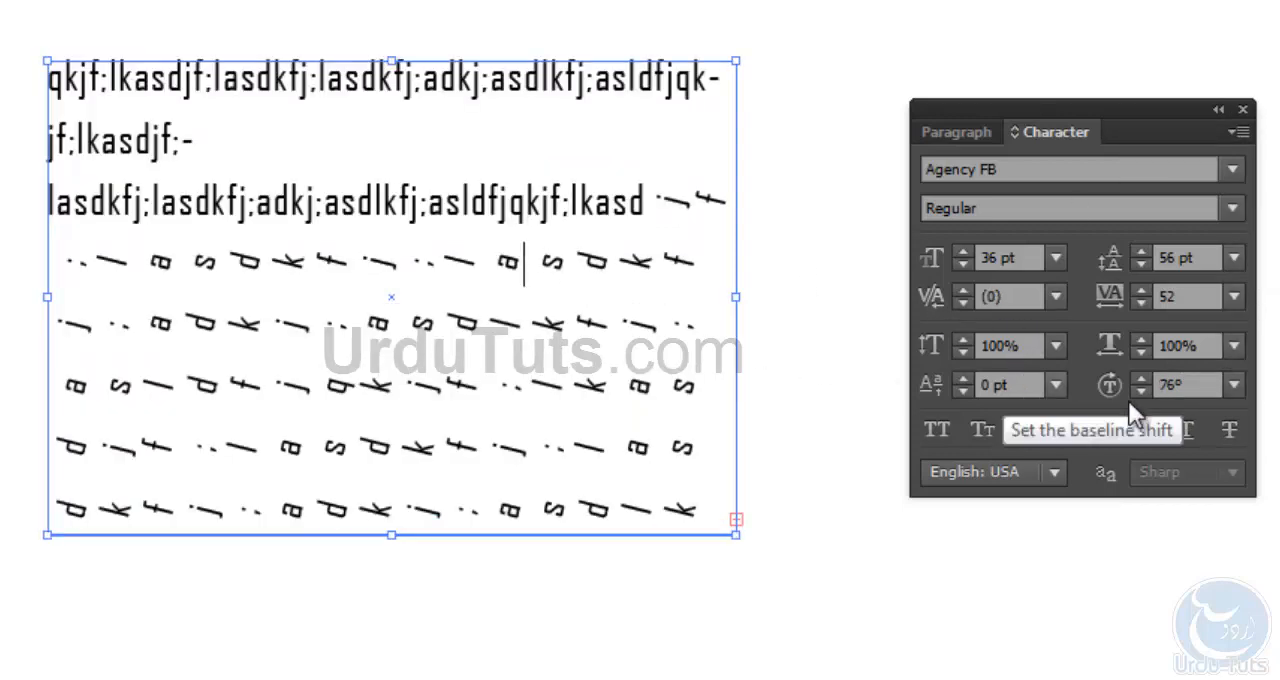
# - Select all the area text and reset its character rotation to 0°
pyautogui.hotkey('ctrl', 'a')
pyautogui.click(1233, 385)
pyautogui.click(1260, 121)
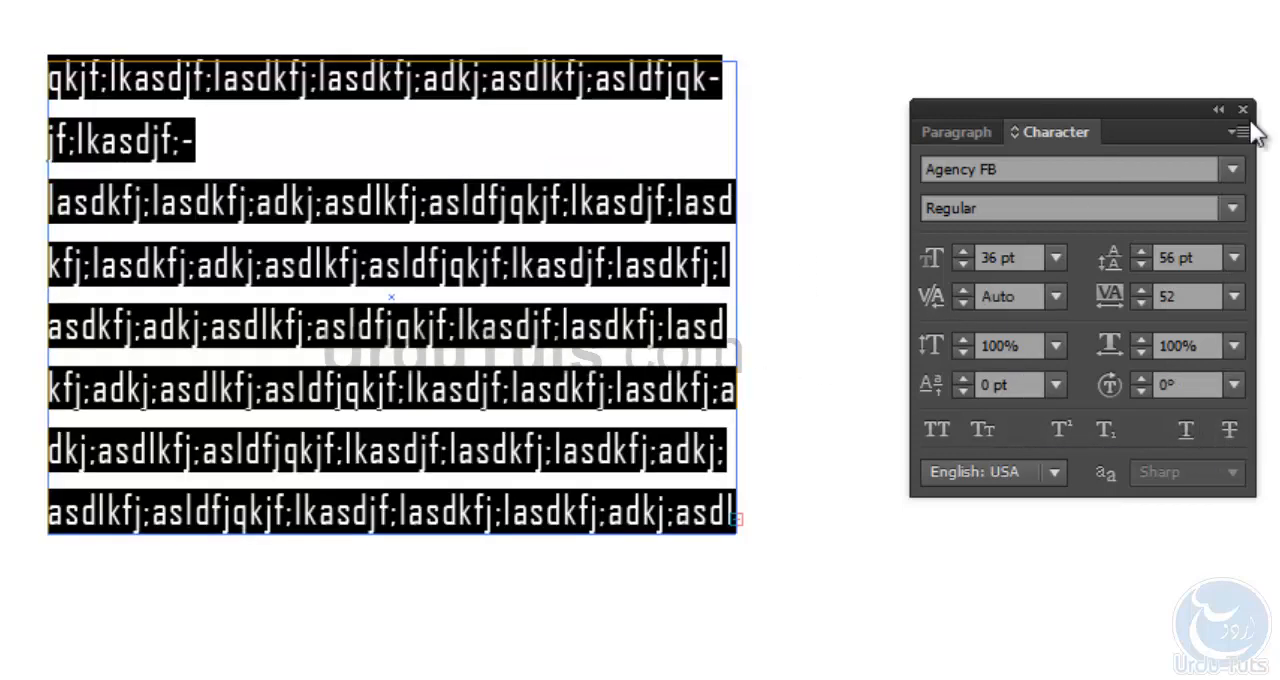
# - Reduce the font size of the selected text to 28 pt and deselect it
pyautogui.click(960, 265)
pyautogui.click(960, 265)
pyautogui.click(960, 265)
pyautogui.click(962, 251)
pyautogui.click(962, 251)
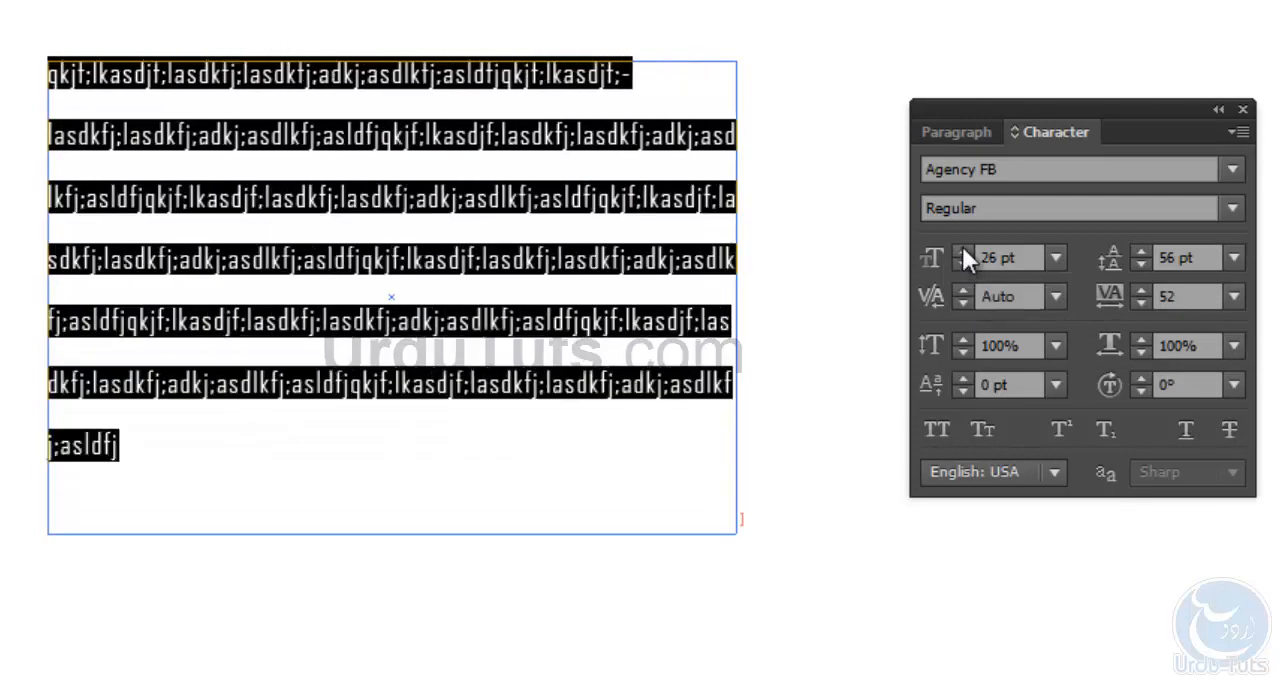
pyautogui.click(962, 251)
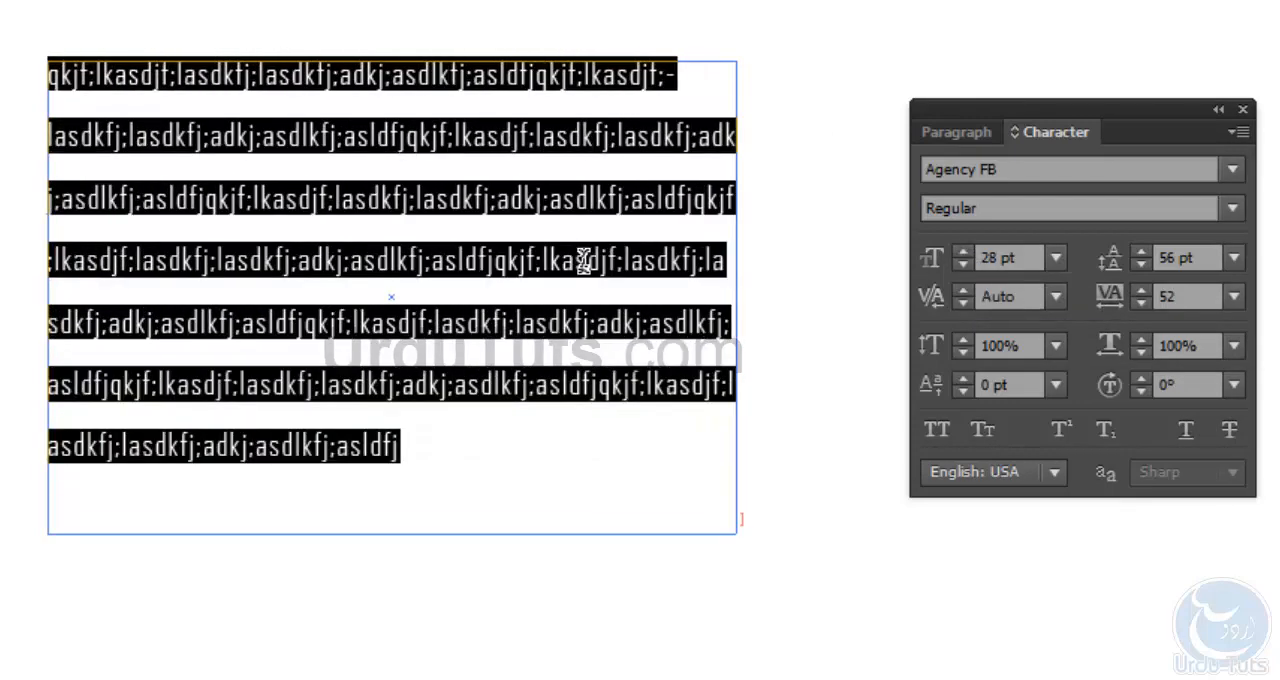
pyautogui.click(534, 437)
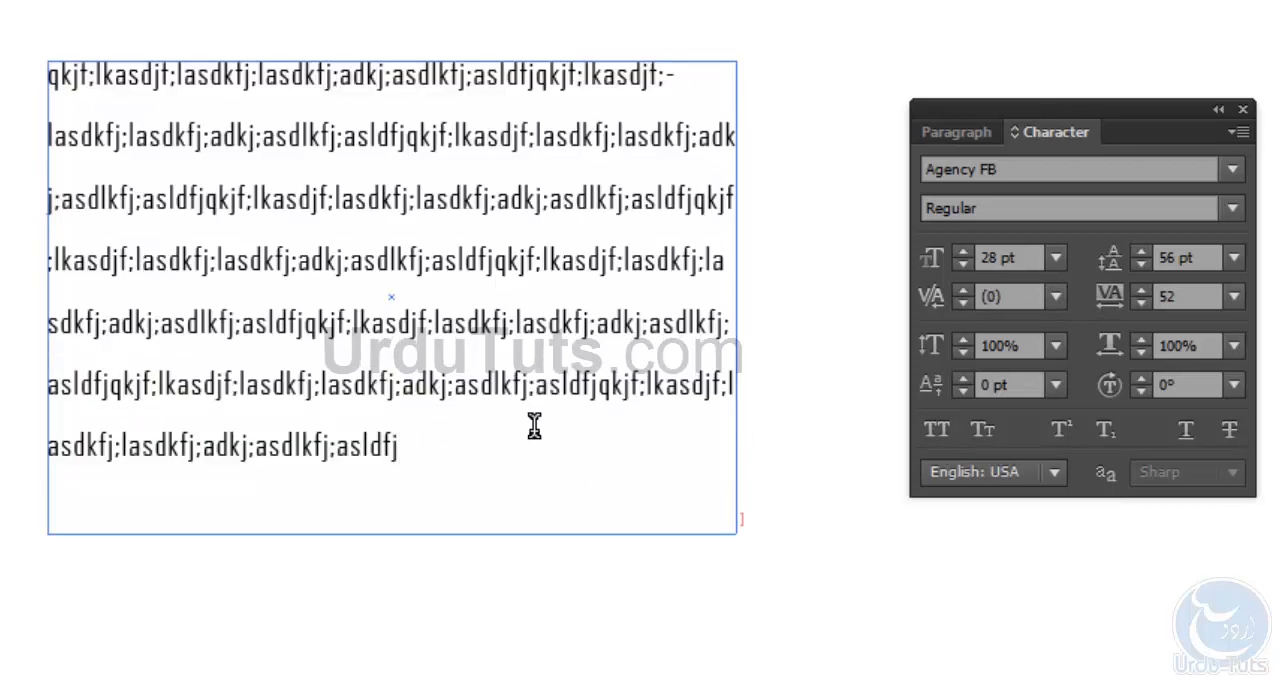
# - Try All Caps on the whole text, turn it off again, and deselect the text
pyautogui.hotkey('ctrl', 'a')
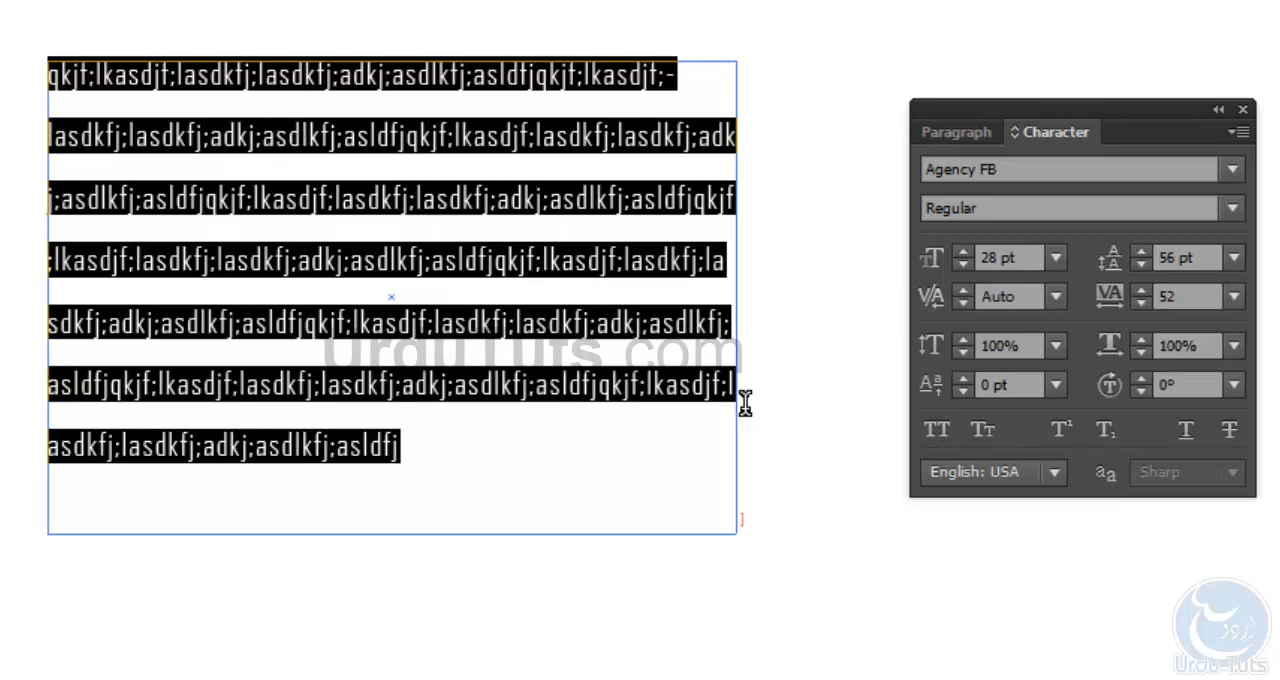
pyautogui.click(938, 429)
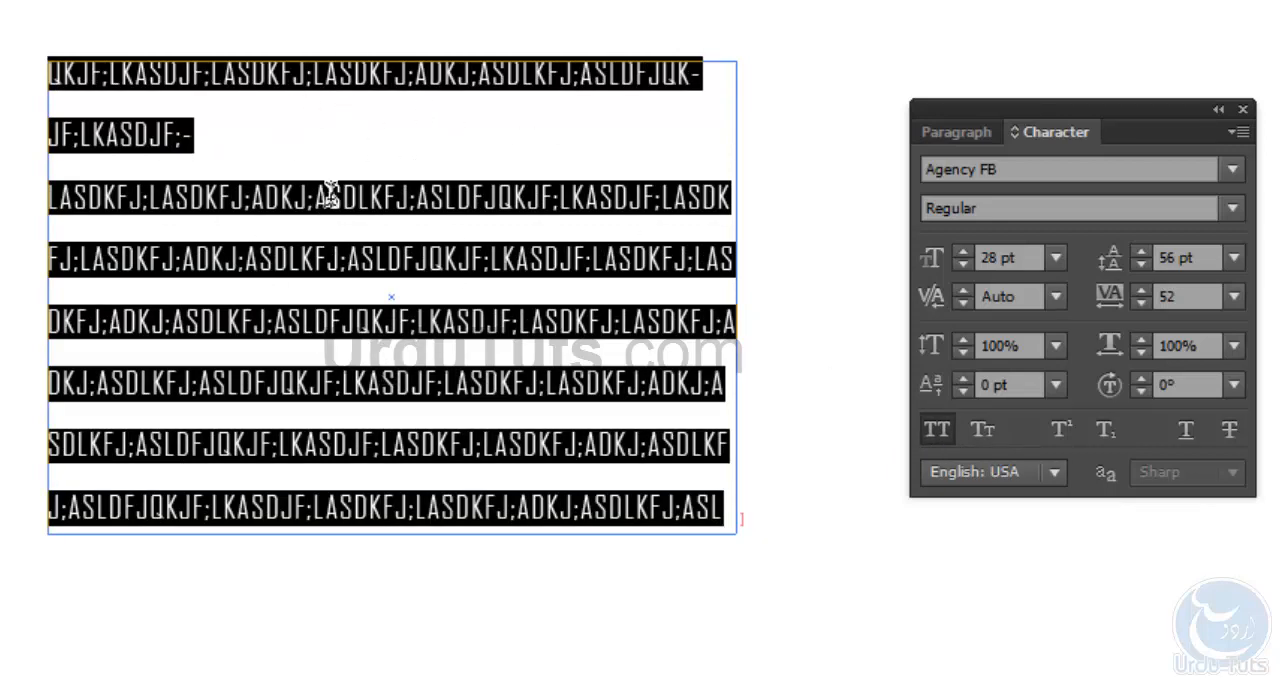
pyautogui.click(934, 426)
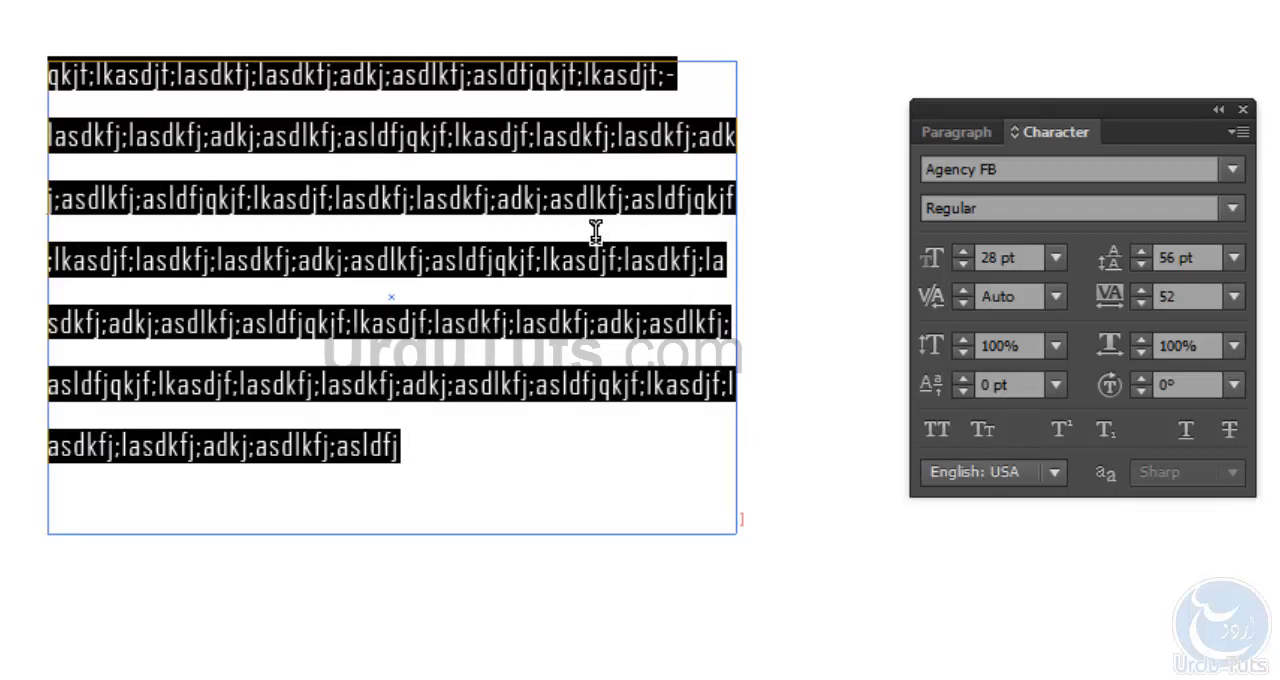
pyautogui.press('Escape')
pyautogui.click(455, 44)
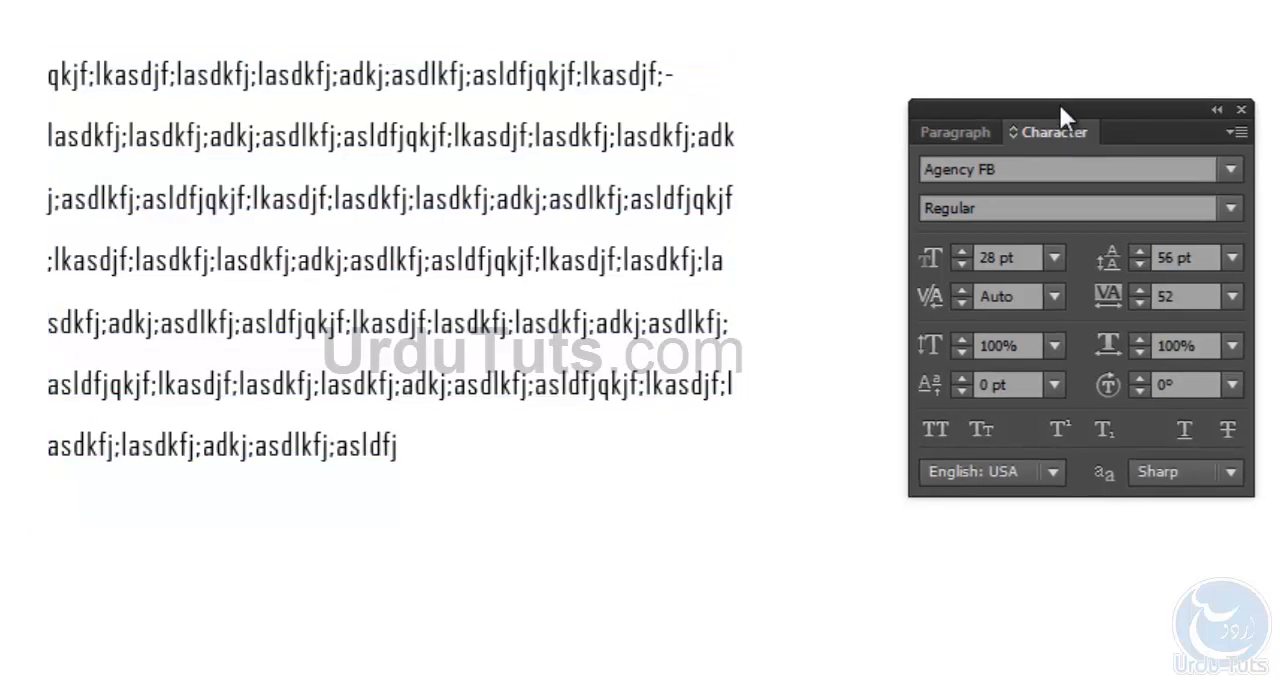
# - Show the Paragraph panel and reposition its panel group farther away from the text
pyautogui.moveTo(1061, 99); pyautogui.dragTo(1067, 54)
pyautogui.click(983, 88)
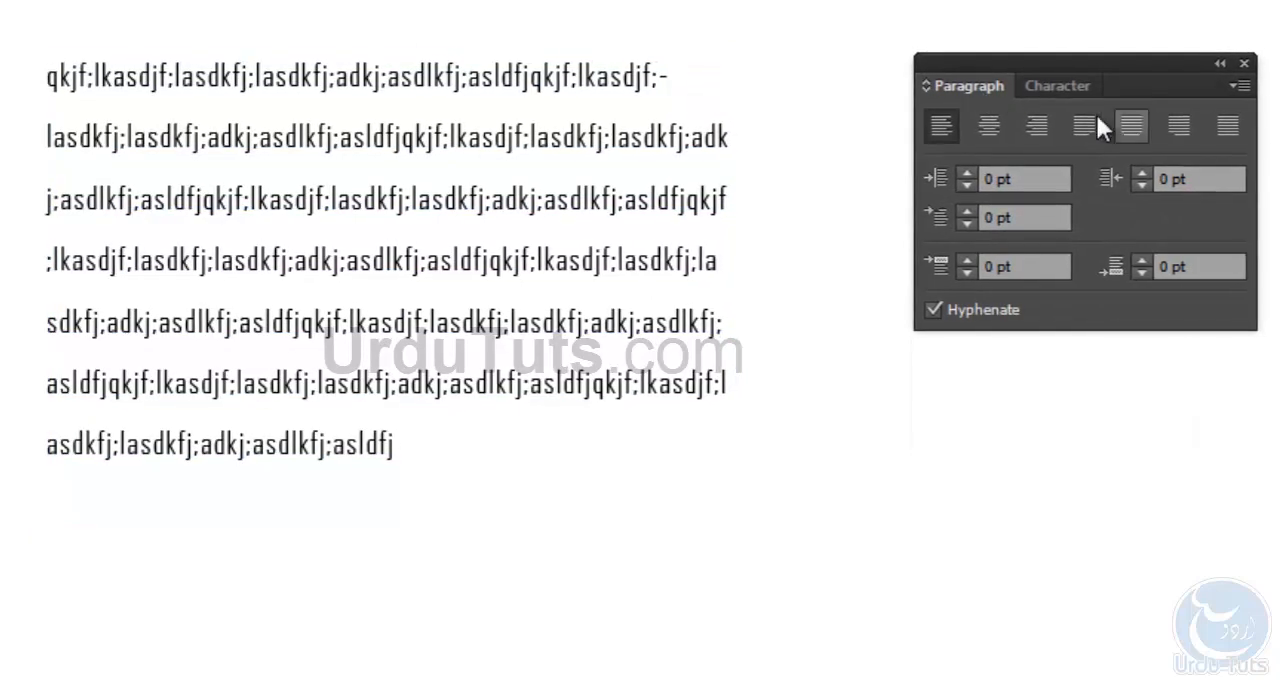
pyautogui.moveTo(1040, 72); pyautogui.dragTo(1120, 87)
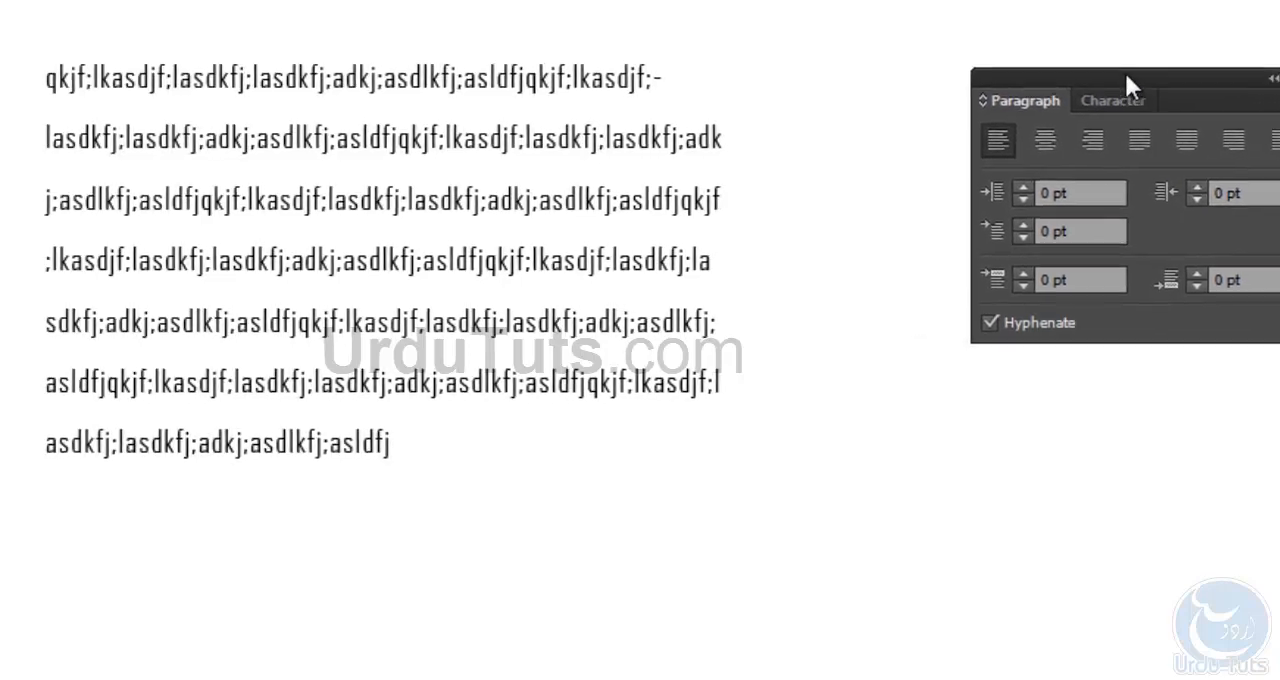
# - Select all the area text, try centre alignment and full justification, and settle on justify with the last line aligned left
pyautogui.click(491, 163)
pyautogui.doubleClick(506, 138)
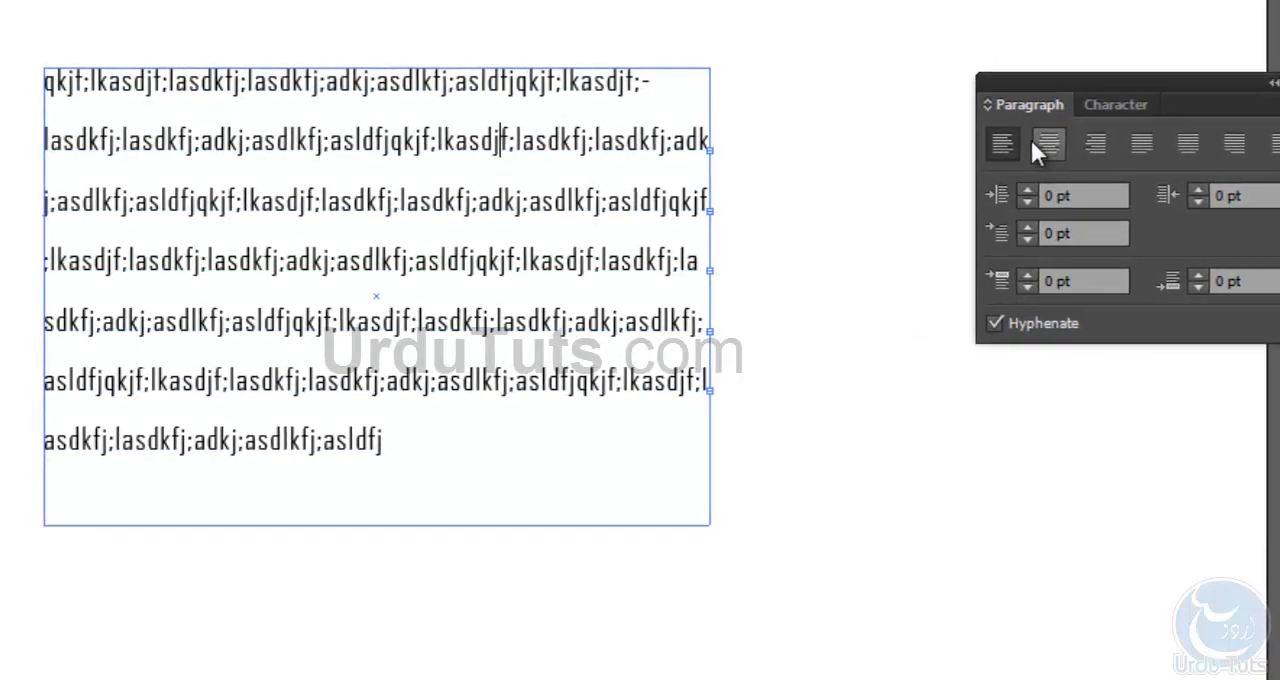
pyautogui.hotkey('ctrl', 'a')
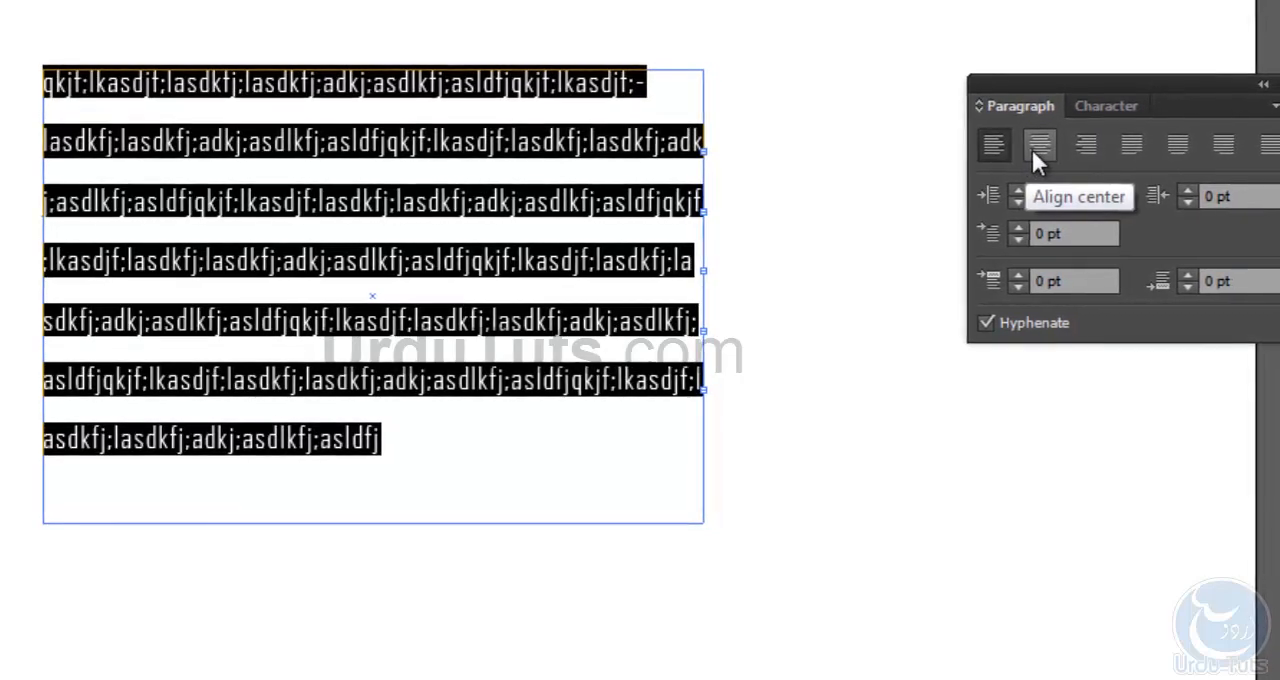
pyautogui.click(1035, 150)
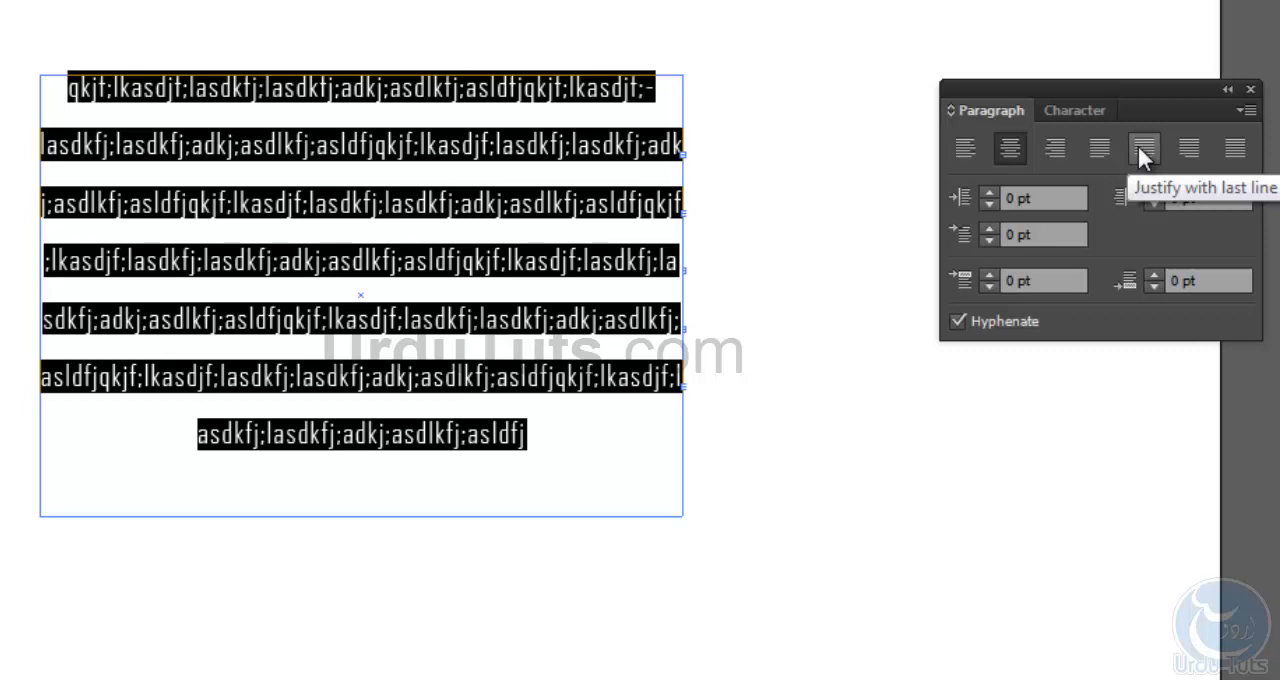
pyautogui.click(1236, 150)
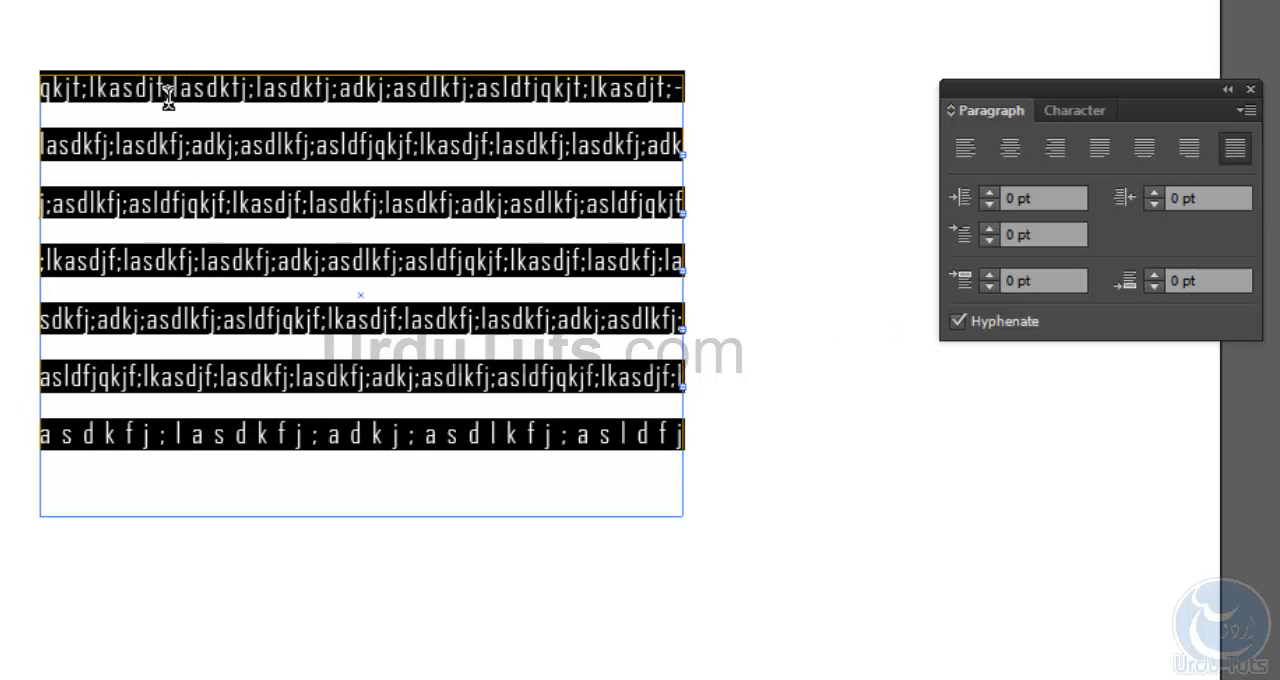
pyautogui.click(1096, 150)
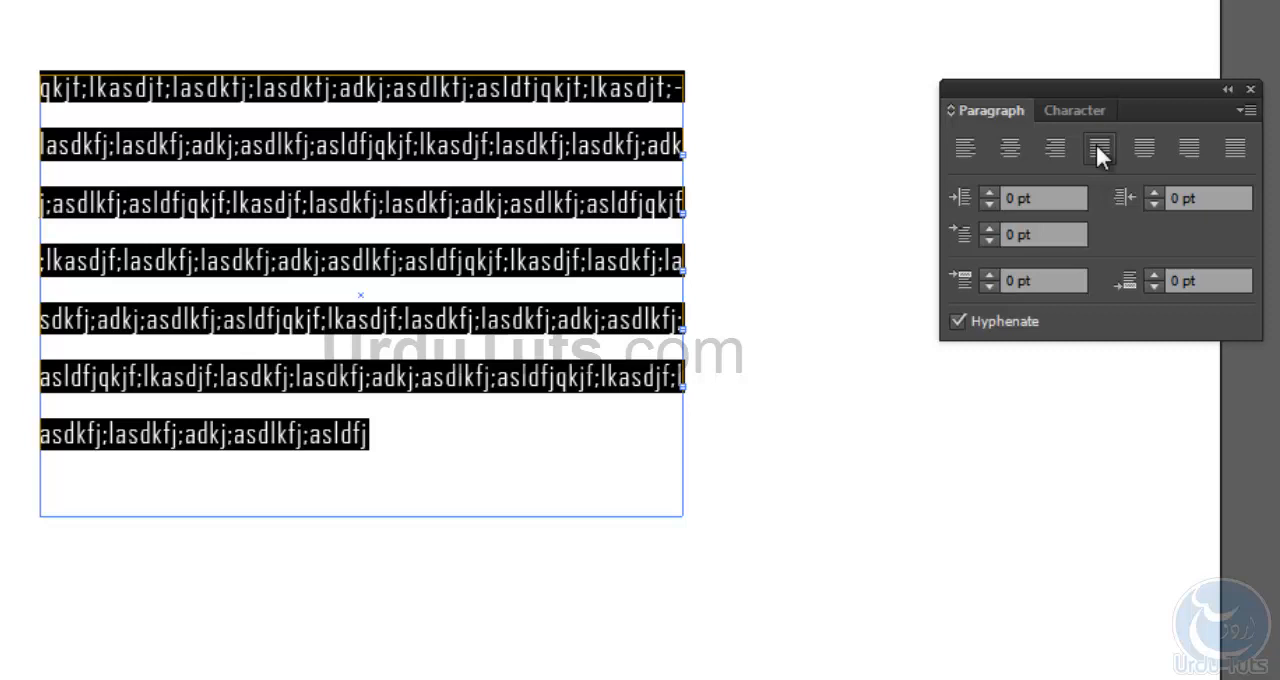
# - Set the left indent of the selected text to 29 pt
pyautogui.click(989, 193)
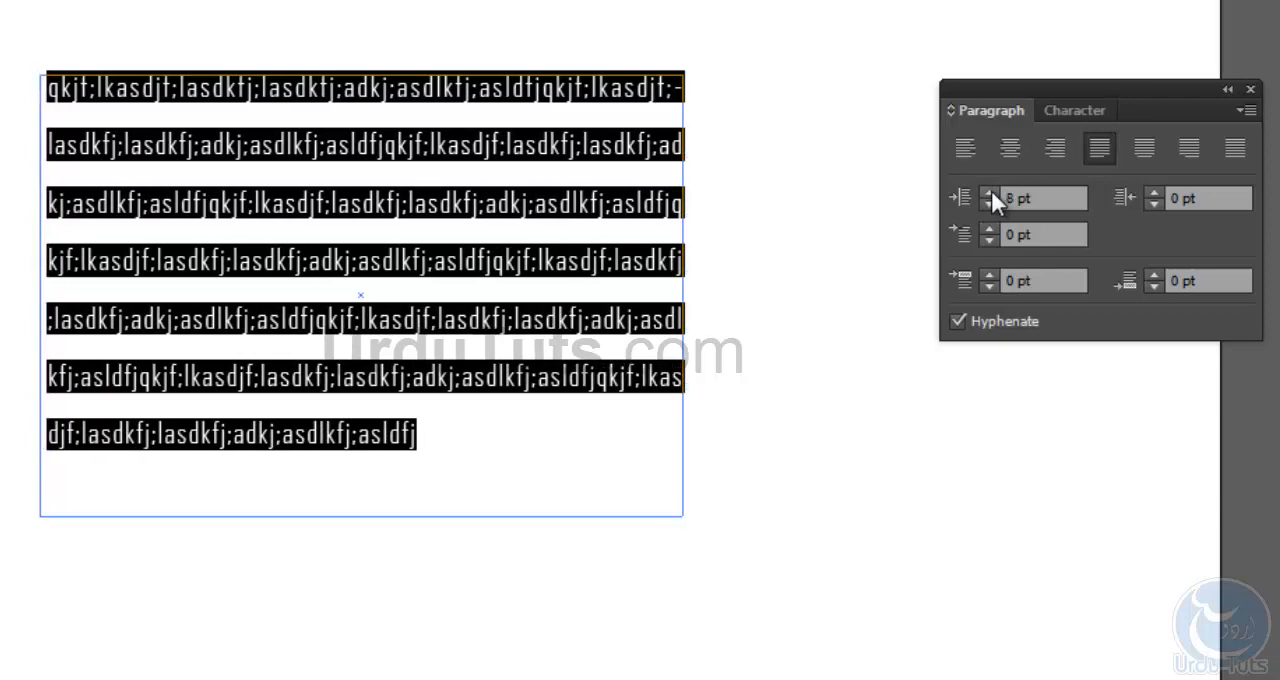
pyautogui.click(989, 193)
pyautogui.click(990, 192)
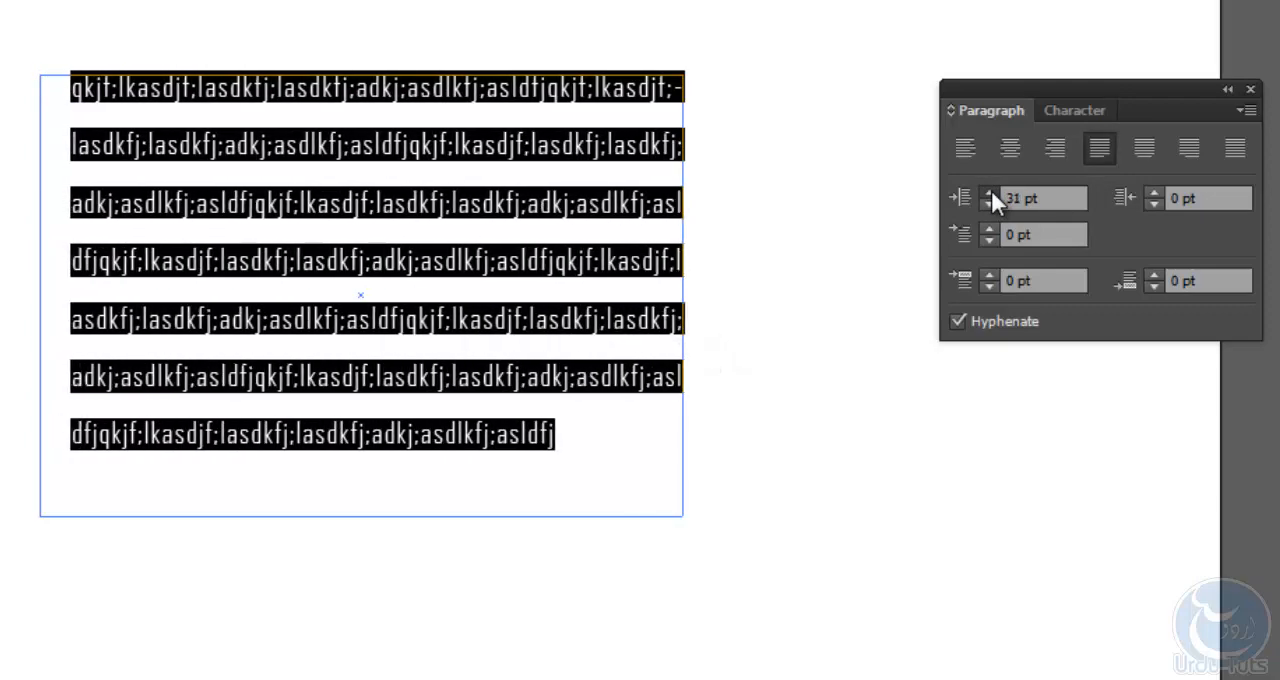
pyautogui.click(993, 203)
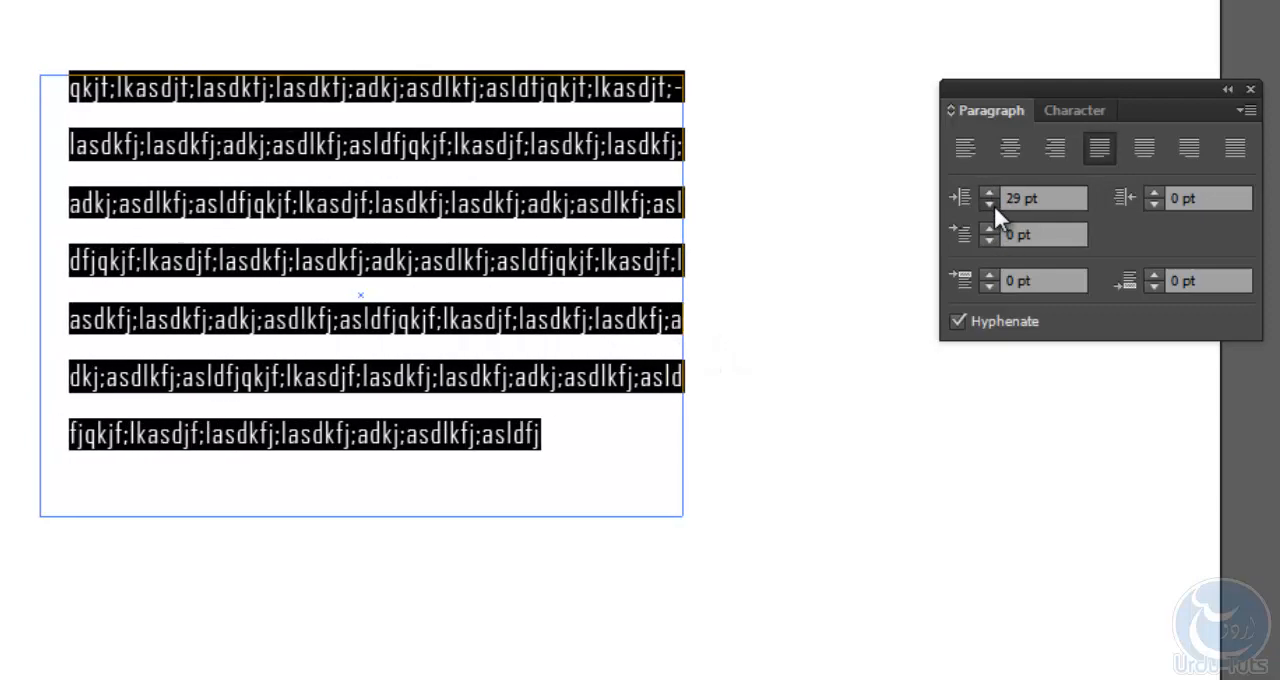